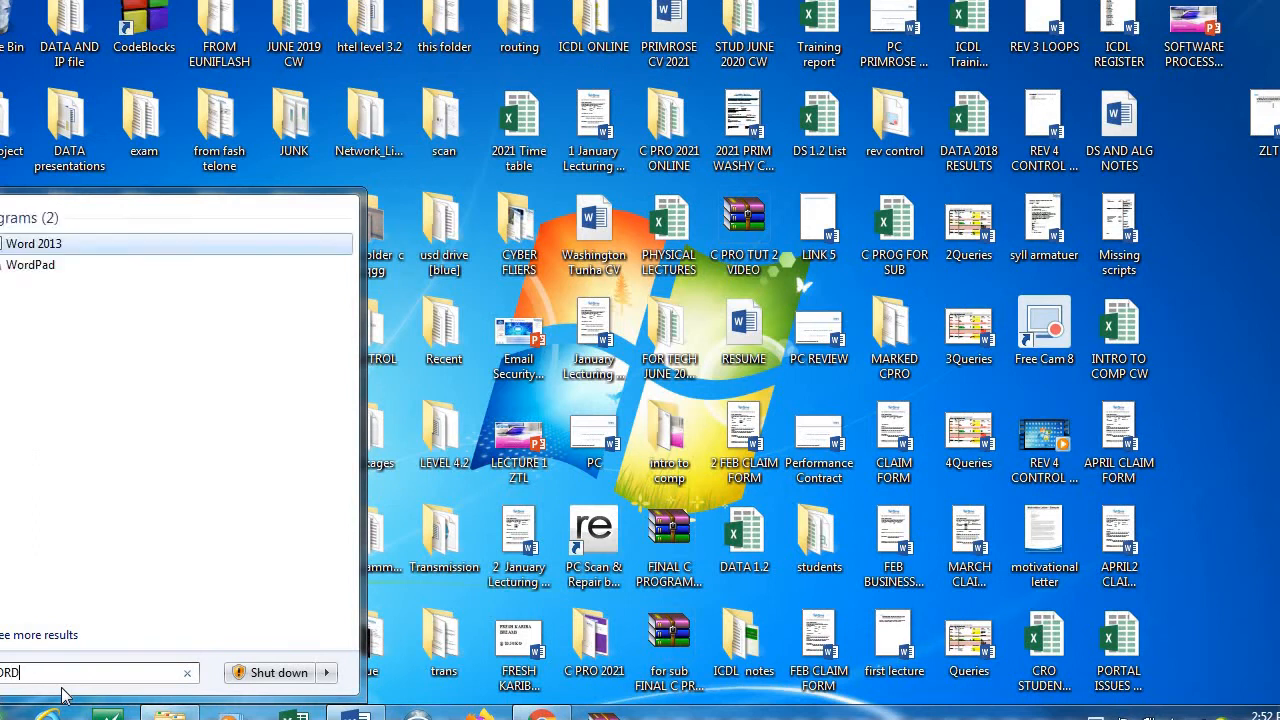
Start Word 2013 with a blank document and maximize its window
click(53, 250)
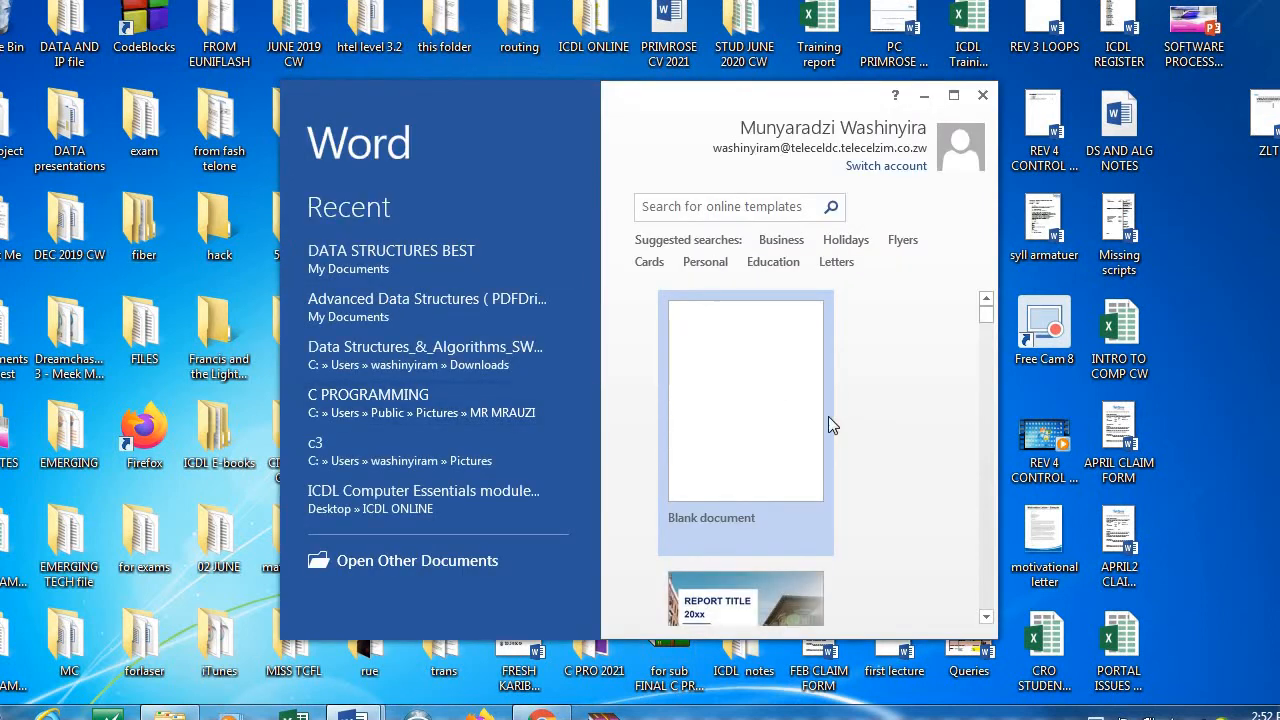
click(733, 401)
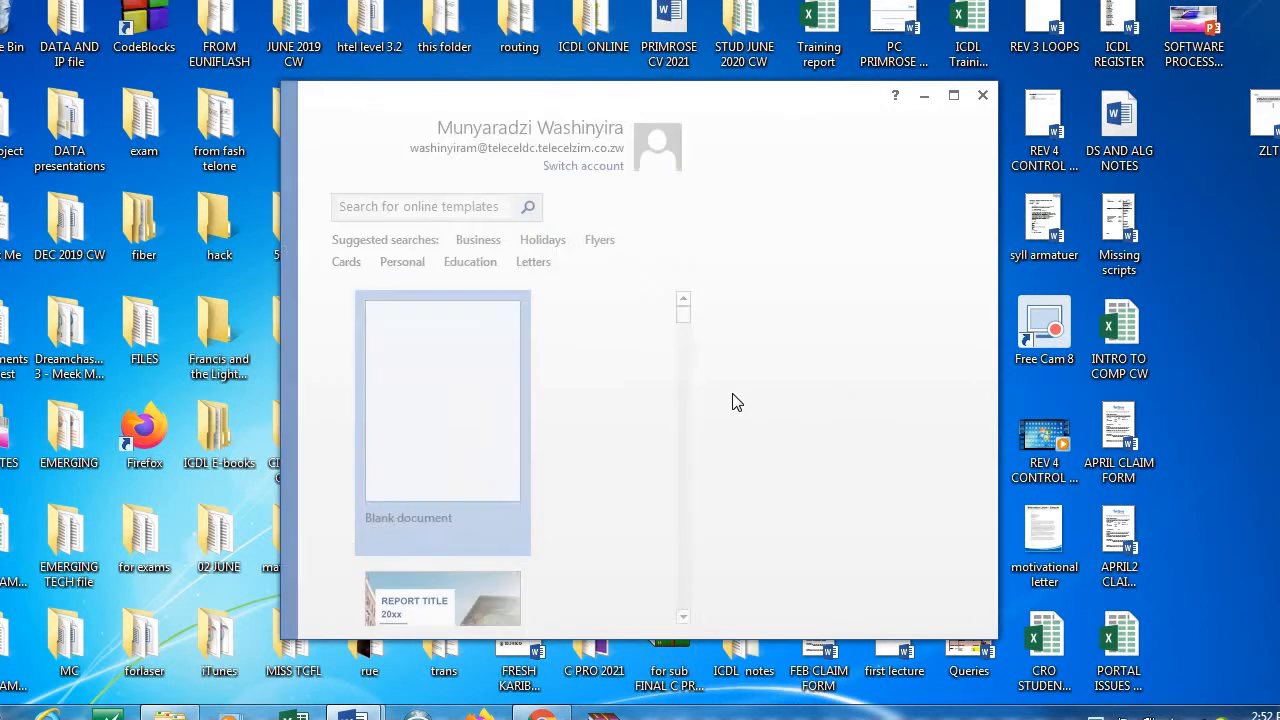
click(953, 95)
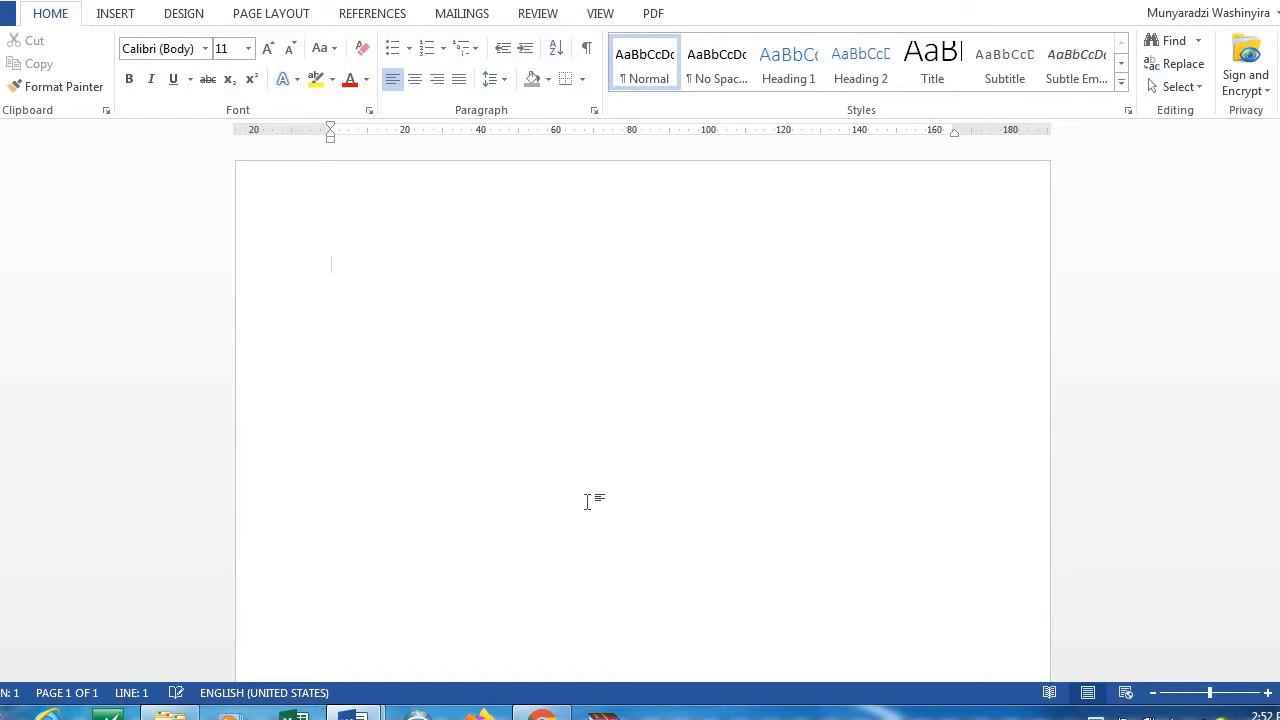
Copy the TelOne Zimbabwe heading and its two paragraphs from Document1 and paste them into the new blank document
mouse_move(352, 715)
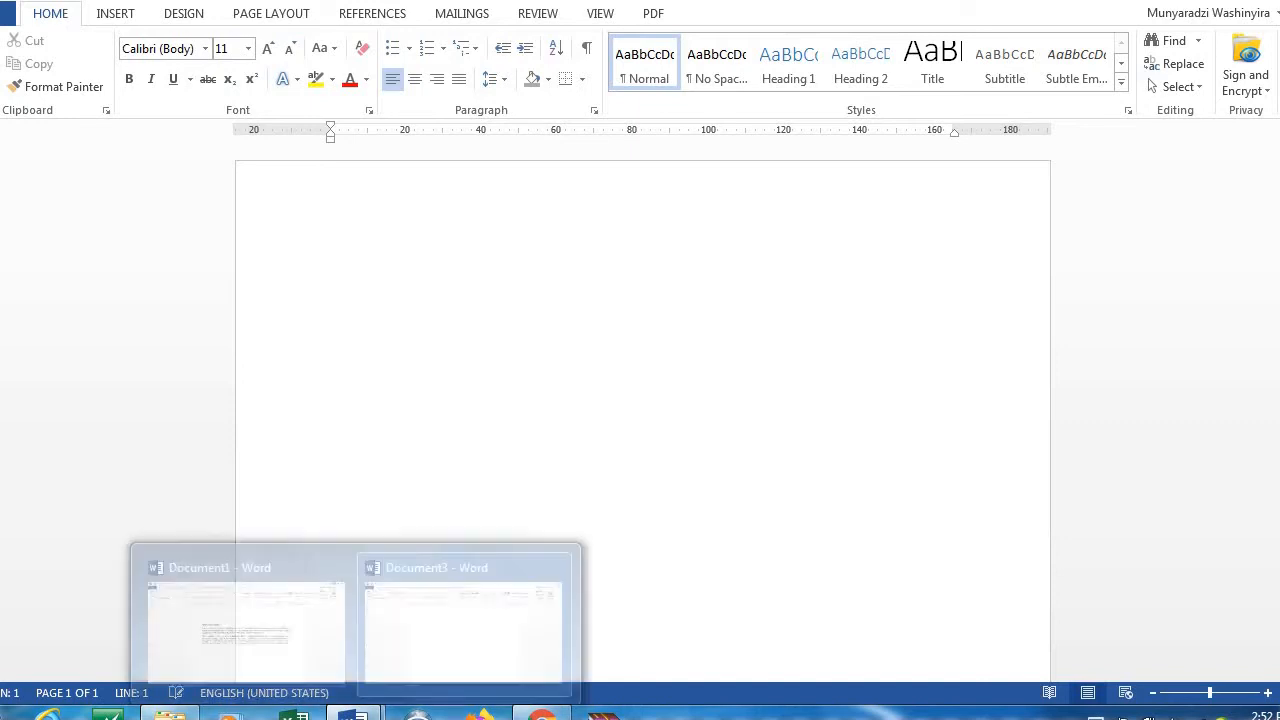
click(283, 643)
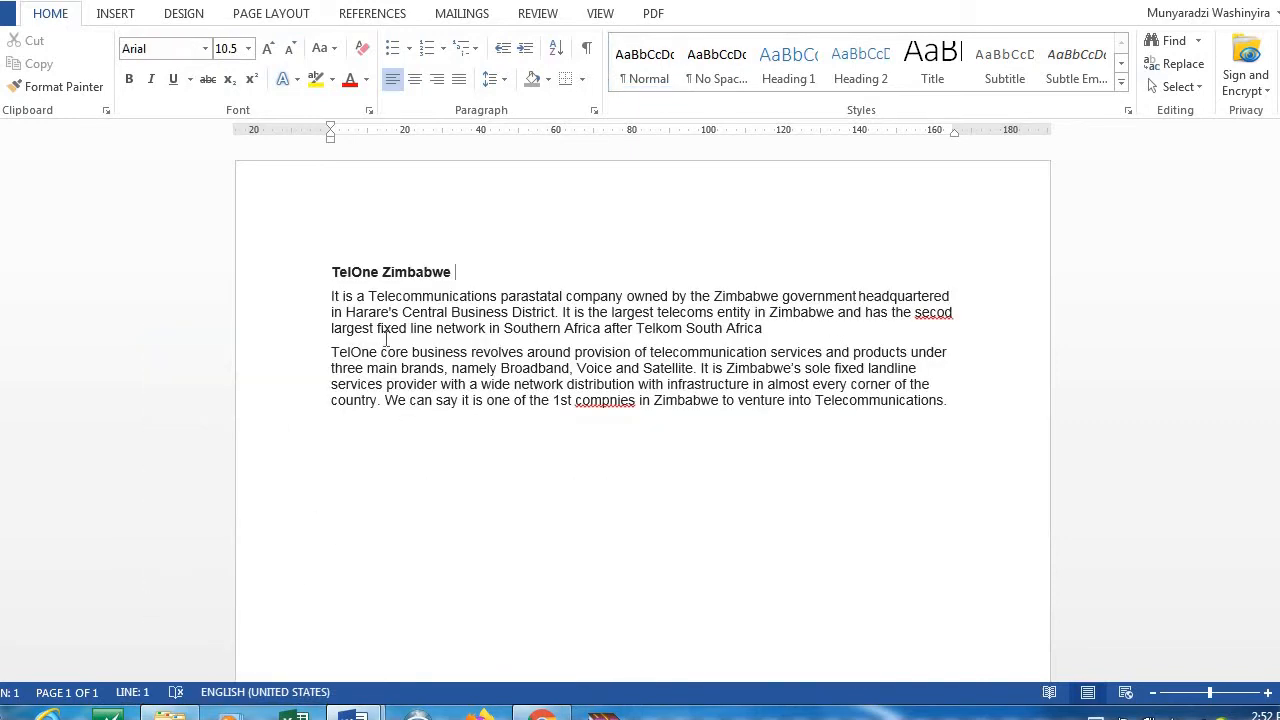
drag(334, 276, 957, 417)
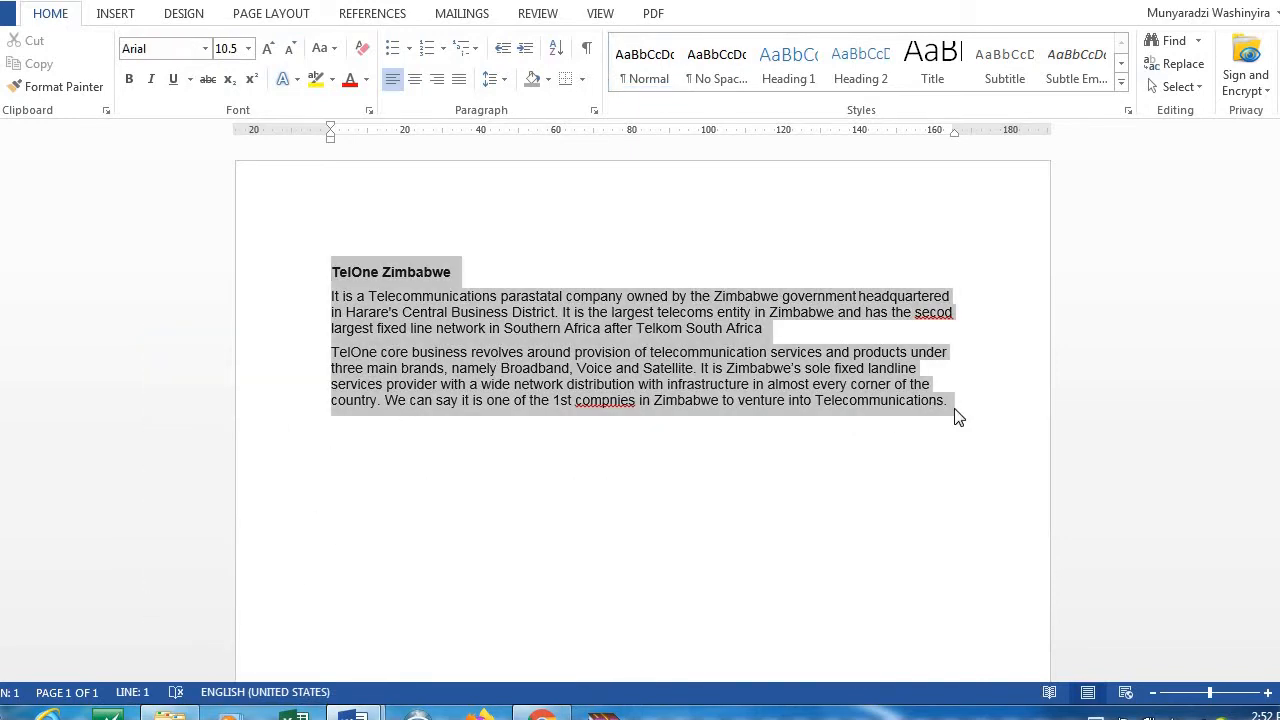
key(ctrl+c)
mouse_move(352, 712)
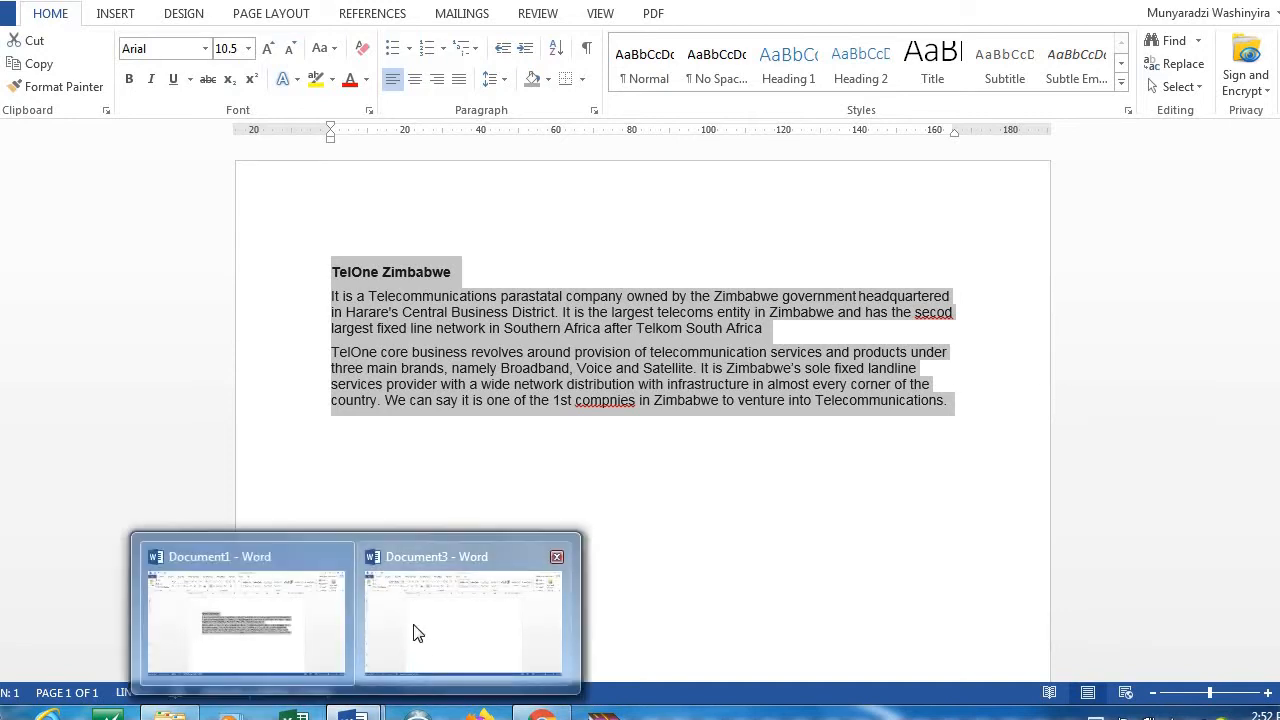
click(414, 632)
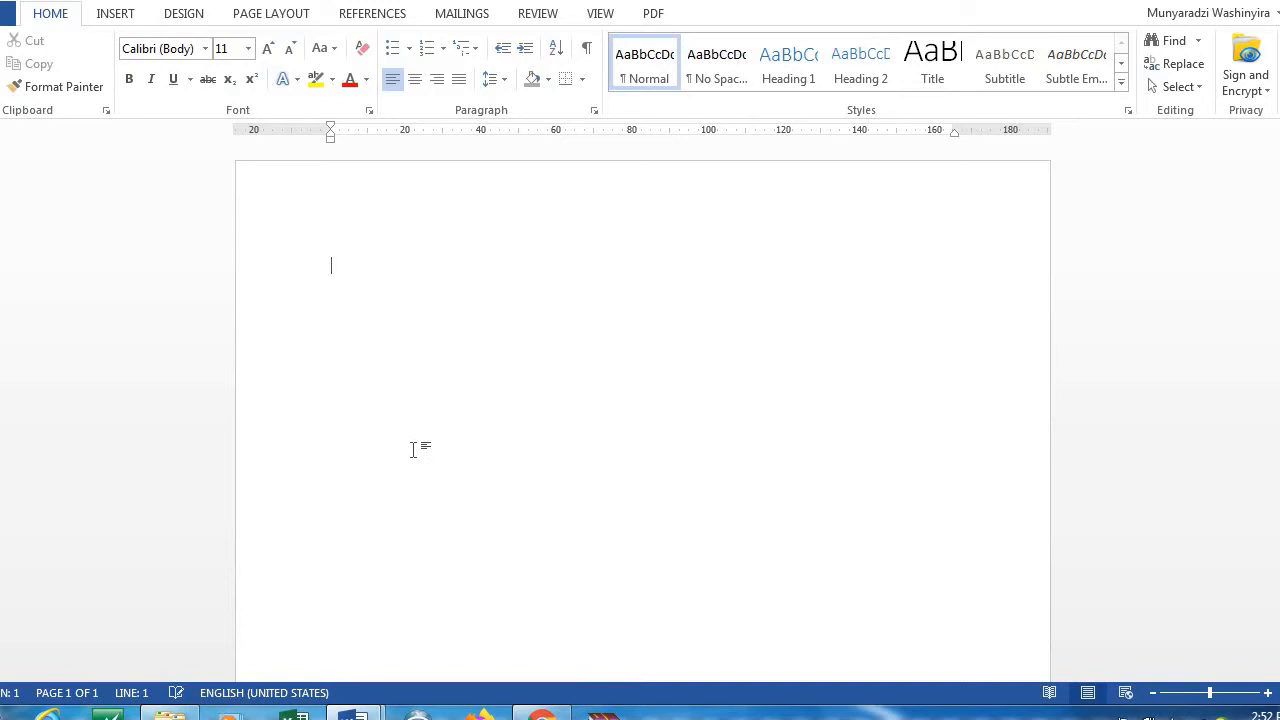
key(ctrl+v)
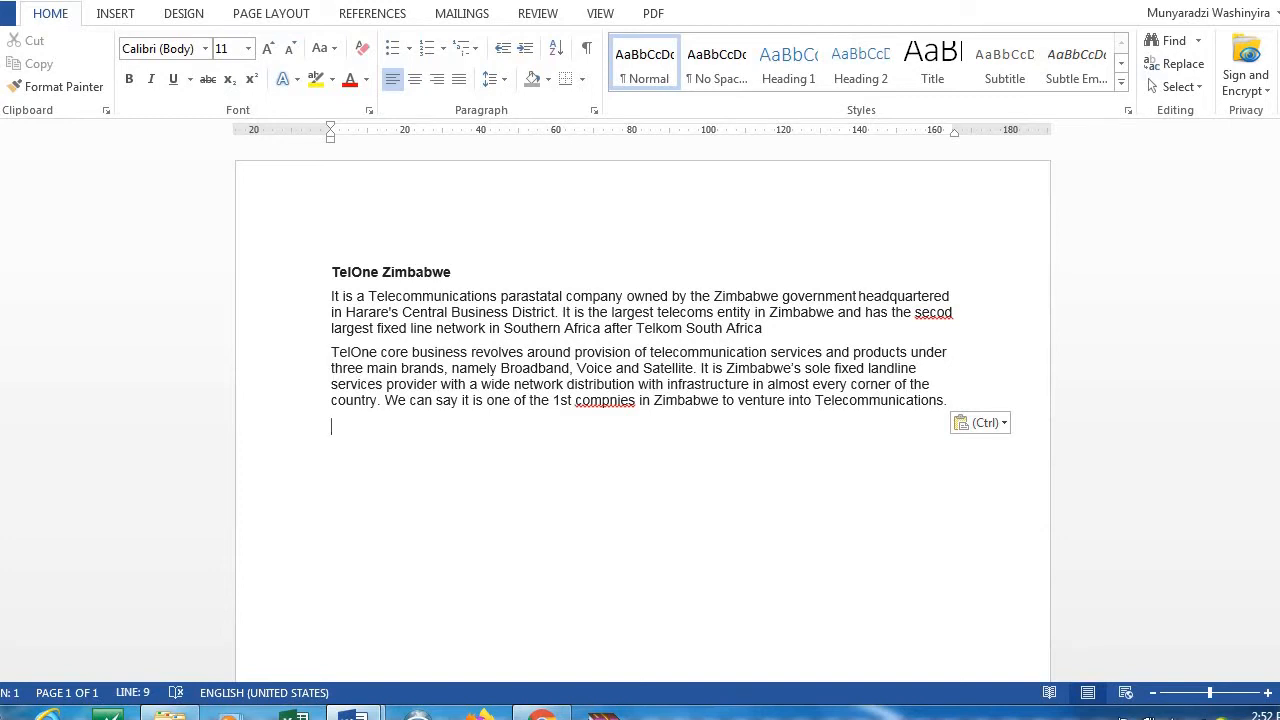
Return to Document1 and copy its whole text again, including the empty line after the last paragraph
mouse_move(376, 712)
click(278, 625)
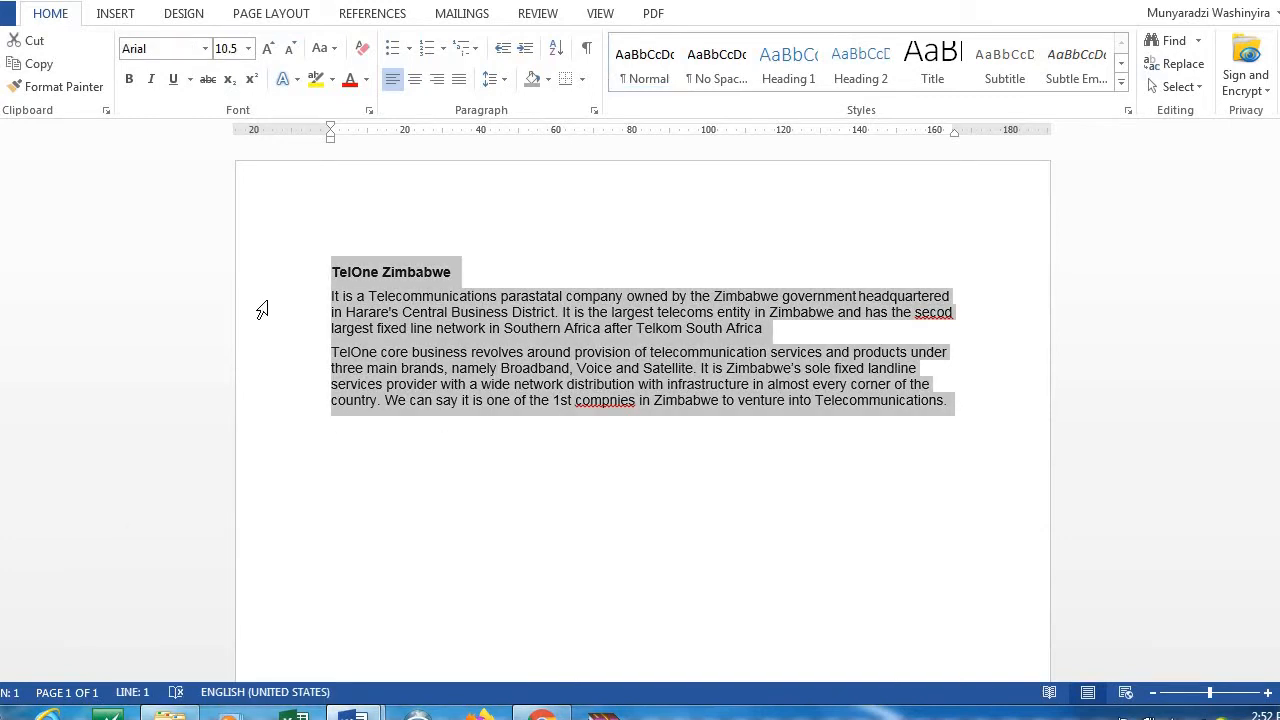
click(282, 387)
drag(336, 283, 886, 437)
right_click(884, 438)
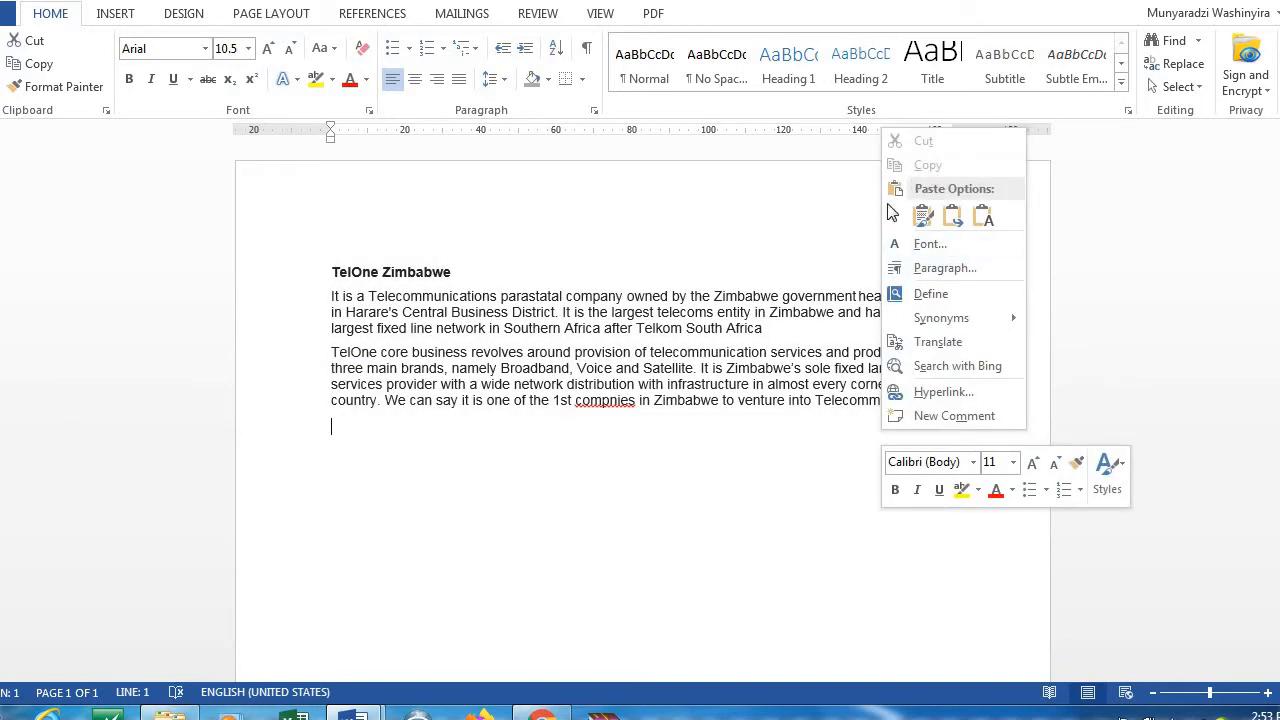
key(Escape)
drag(322, 268, 925, 424)
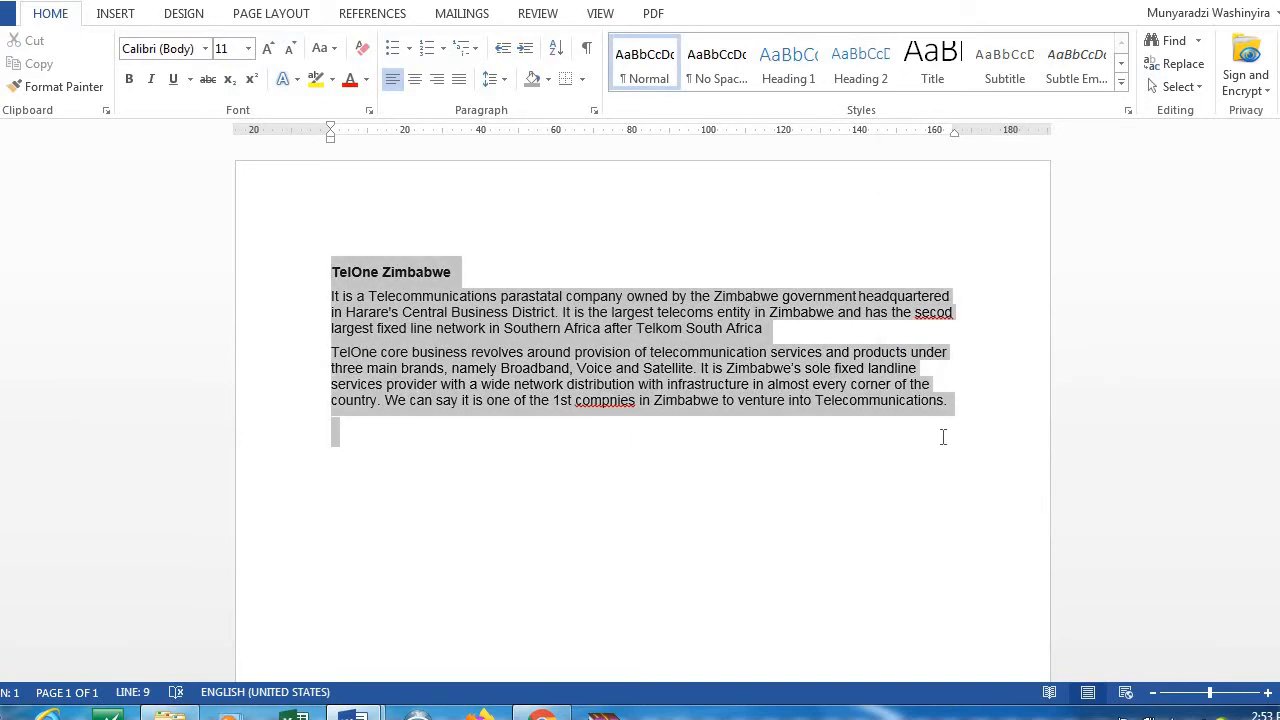
right_click(920, 420)
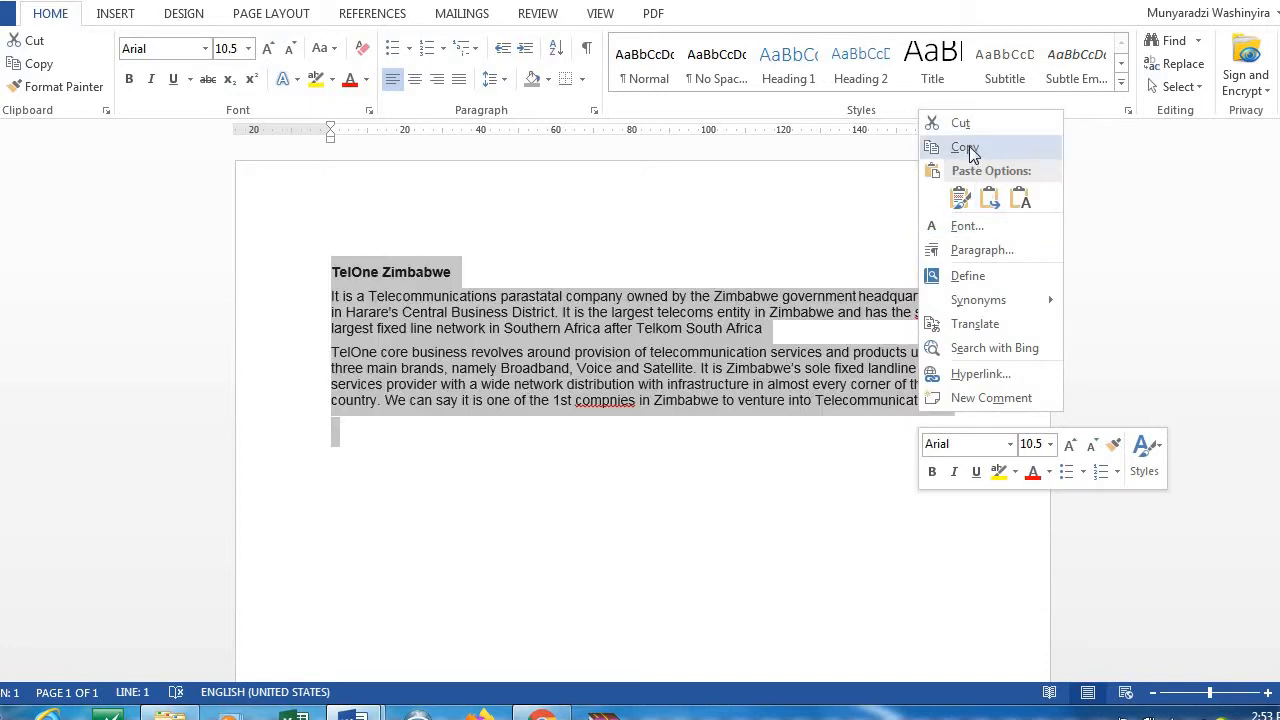
click(969, 146)
Paste the copied text twice below the existing text in Document3, keeping the source formatting the second time
mouse_move(376, 712)
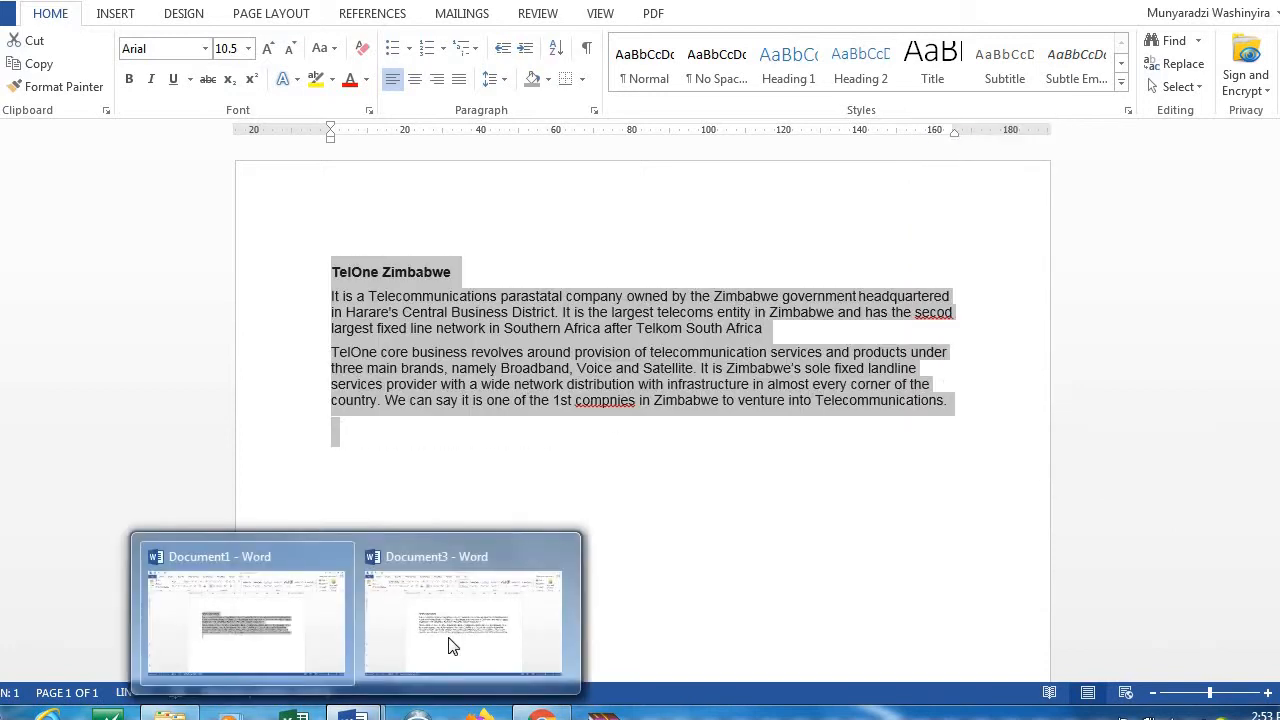
click(449, 643)
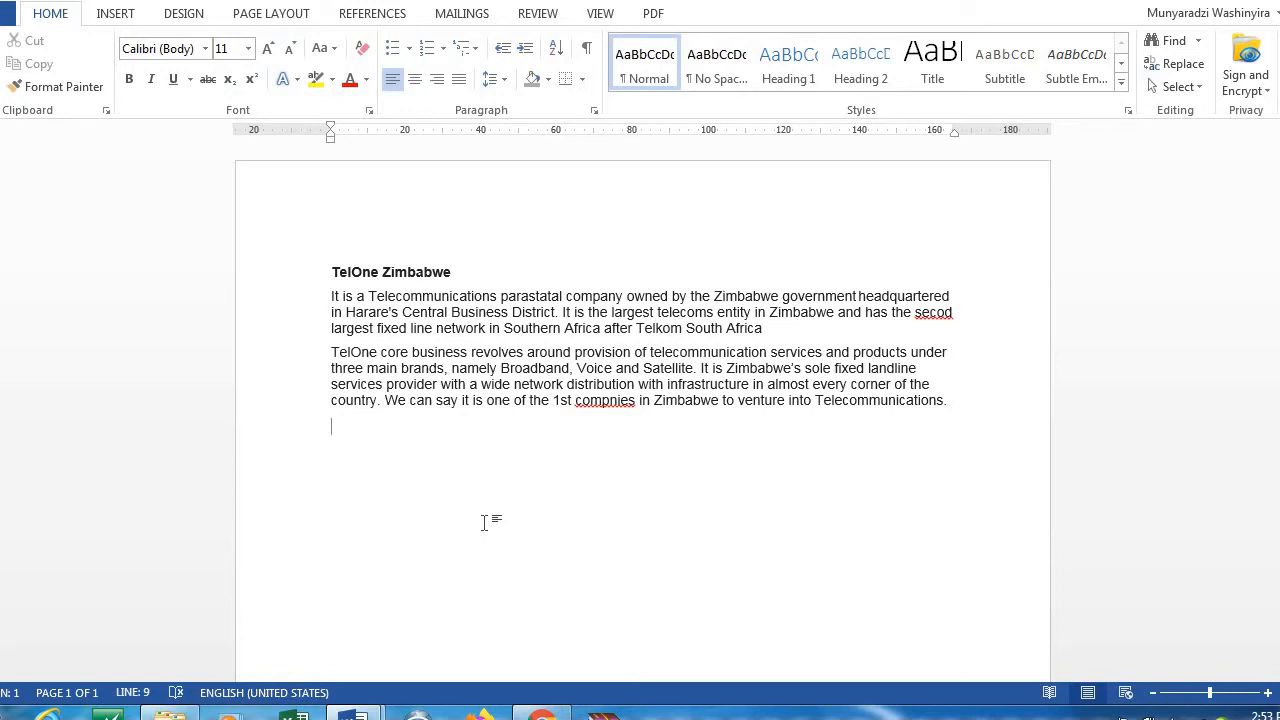
key(ctrl+v)
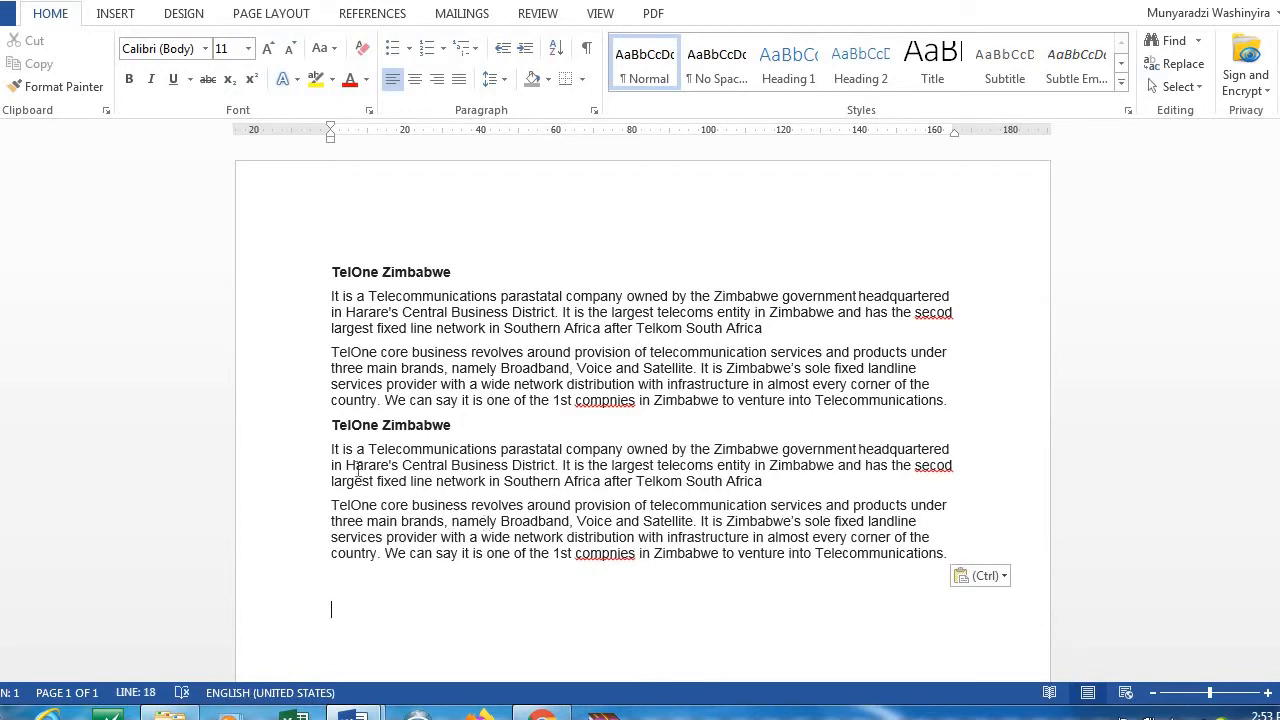
right_click(437, 650)
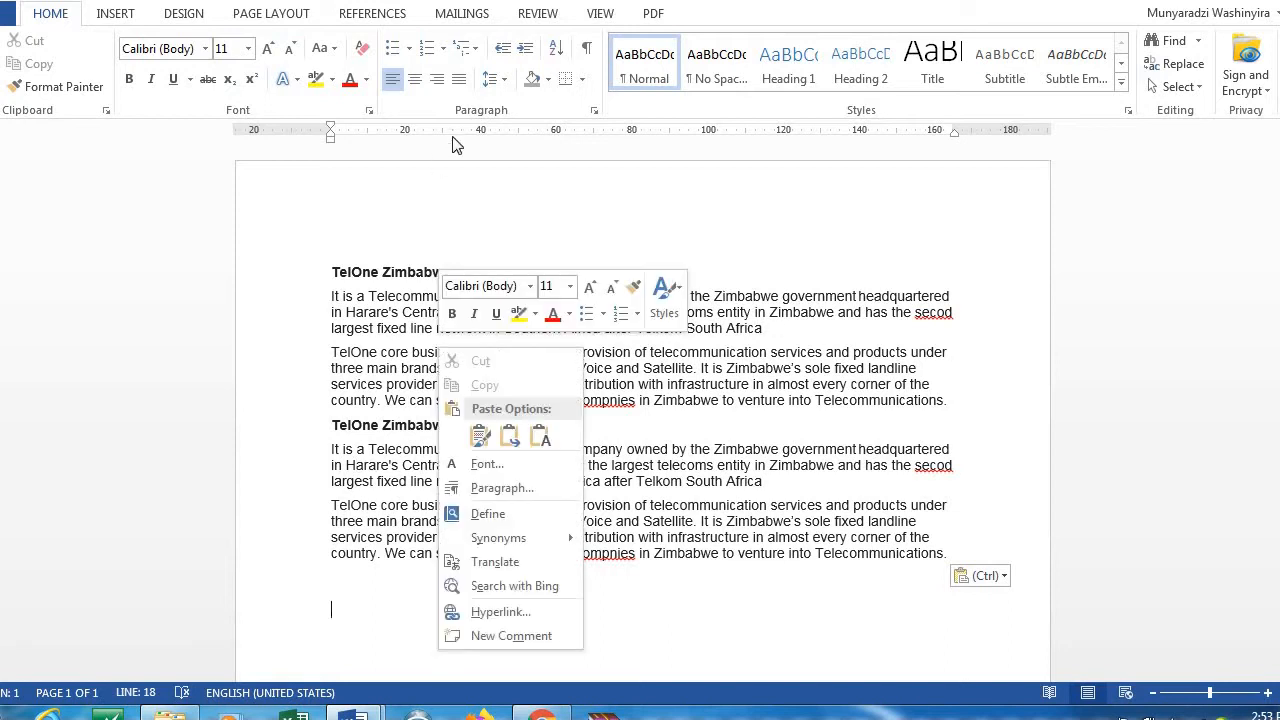
click(479, 436)
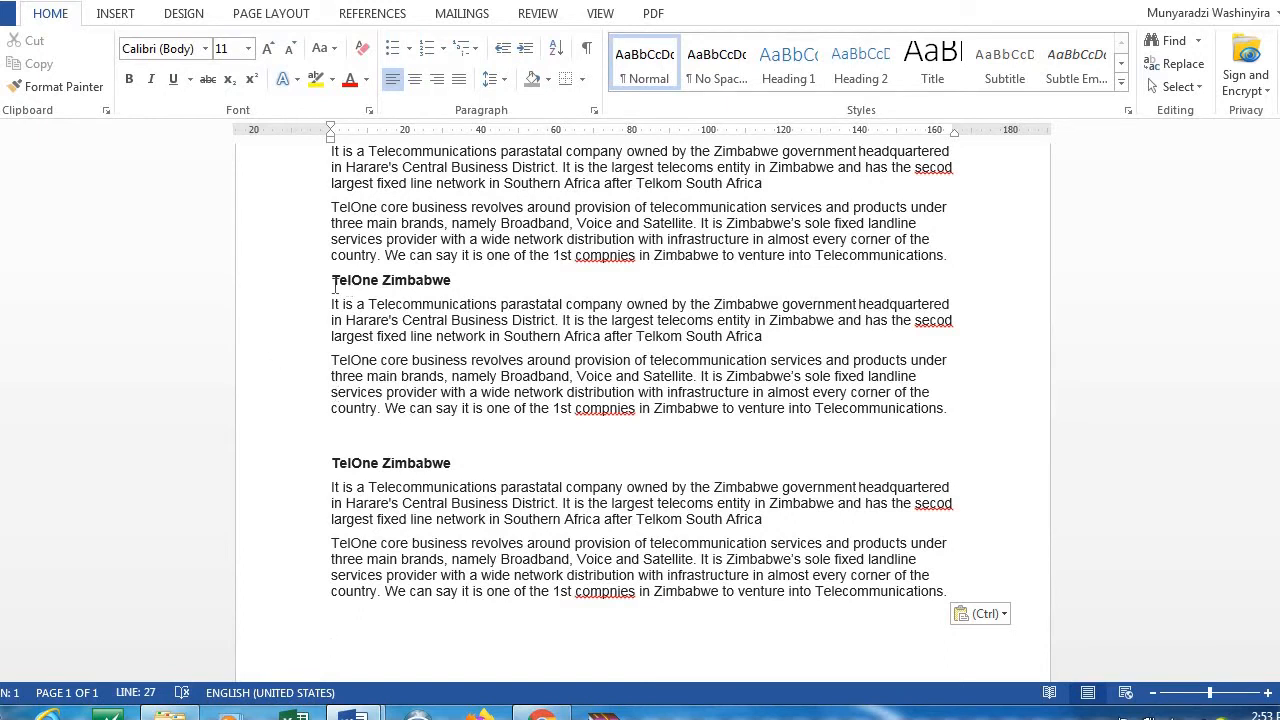
Remove the two duplicate TelOne Zimbabwe sections below the first one
drag(331, 280, 974, 443)
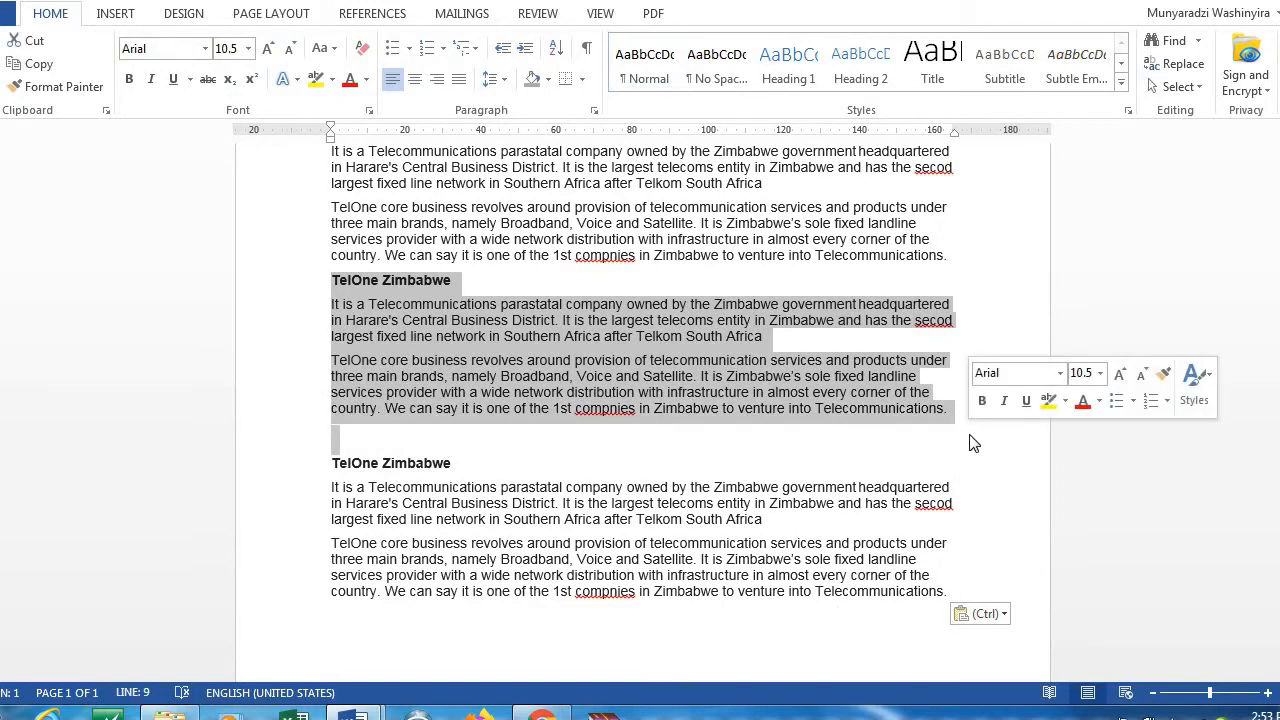
key(Delete)
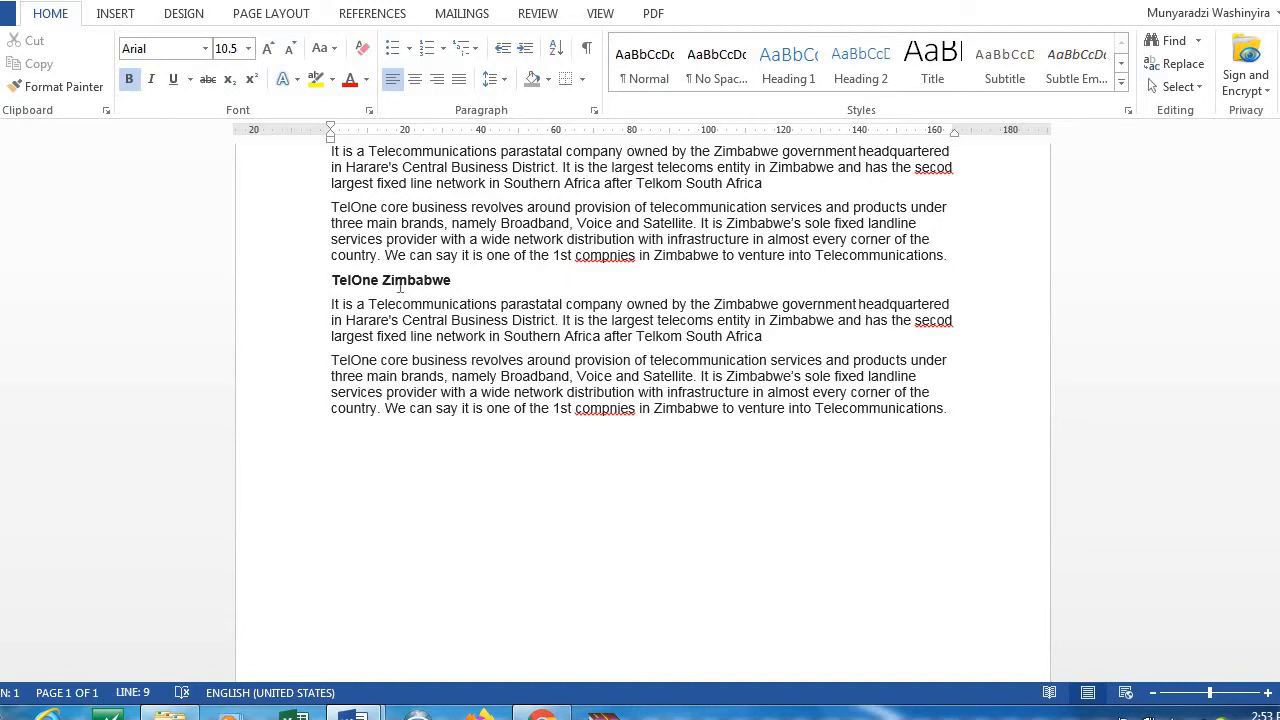
shift+click(932, 410)
shift+click(951, 422)
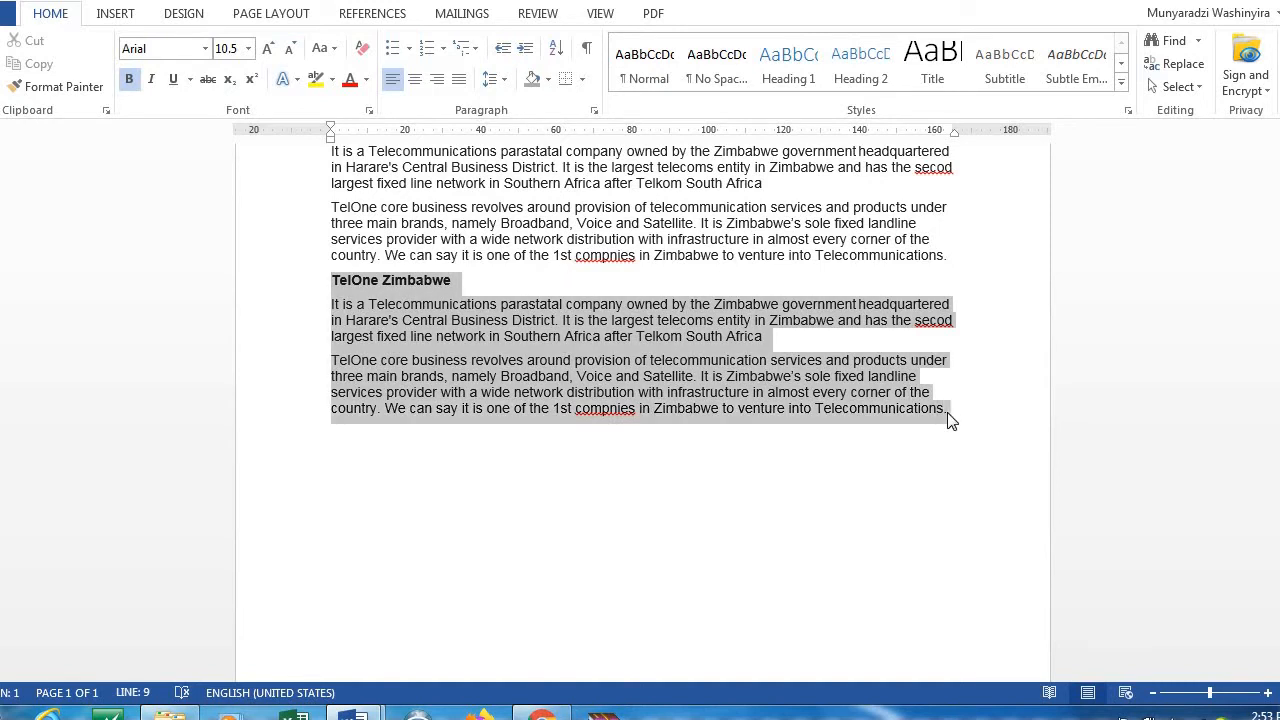
right_click(752, 349)
click(815, 358)
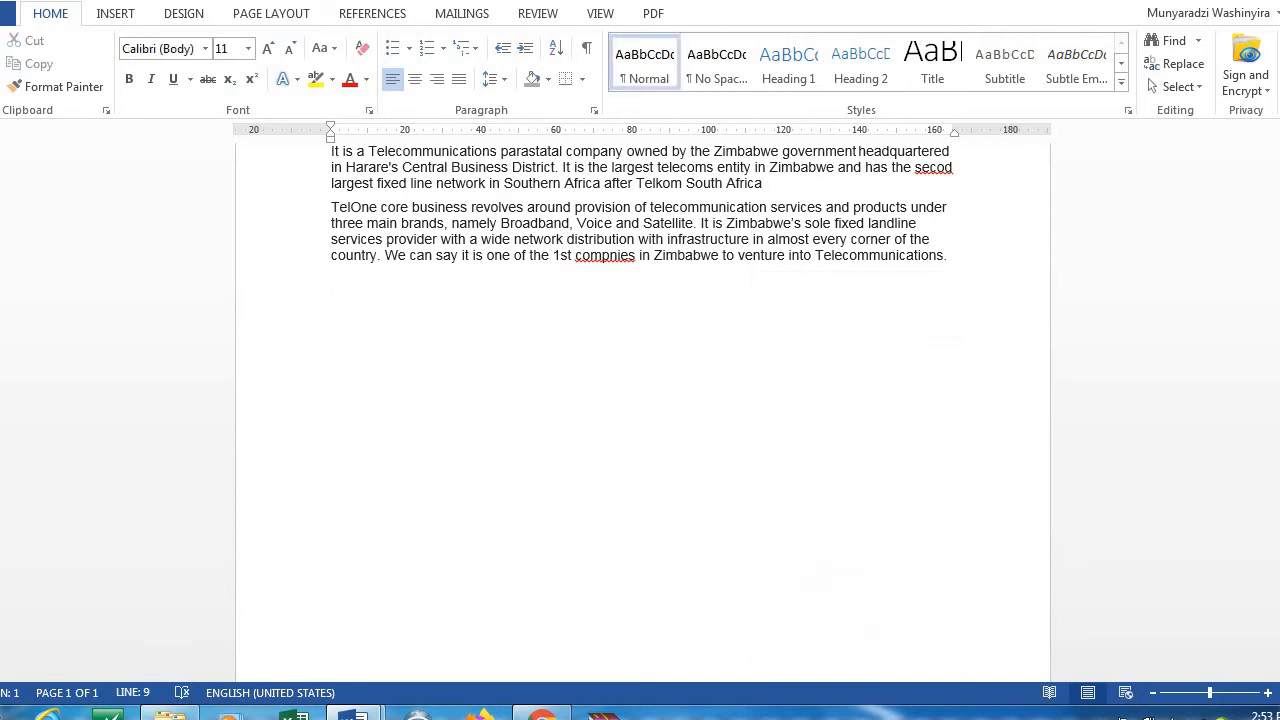
Change the "TelOne Zimbabwe" title to UPPERCASE
scroll(640, 300, up, 2)
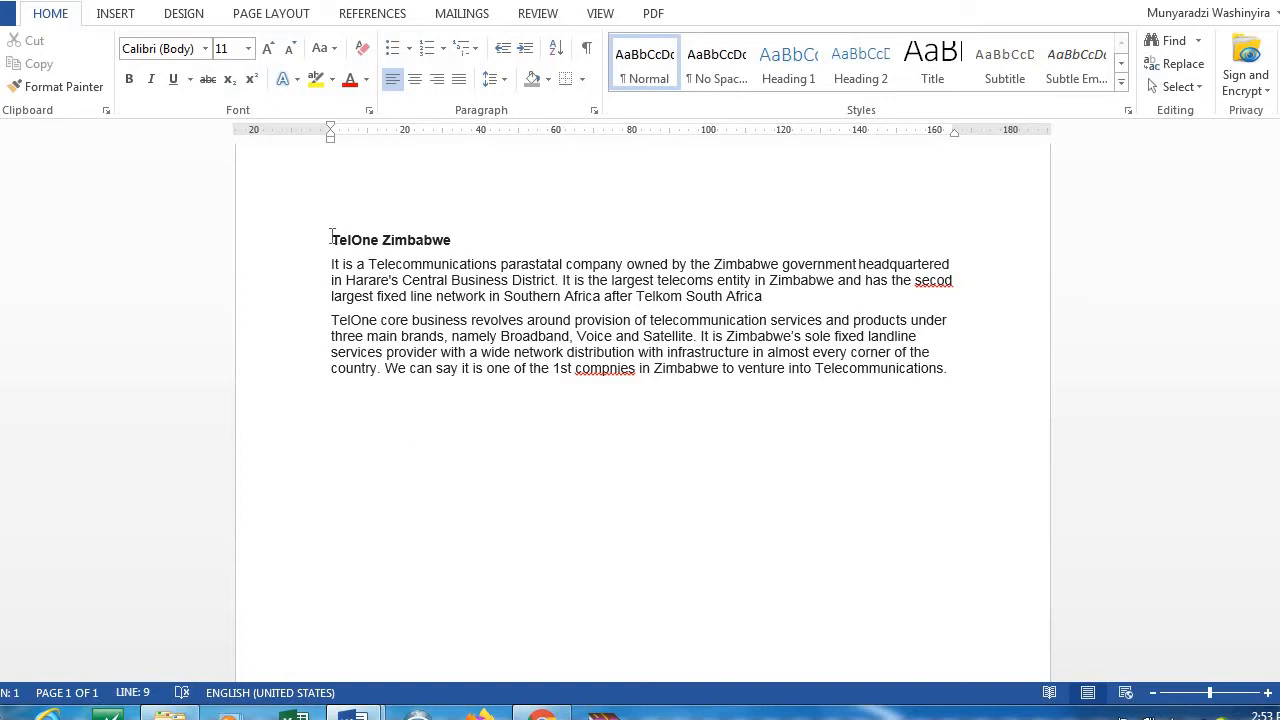
drag(333, 240, 553, 262)
click(458, 240)
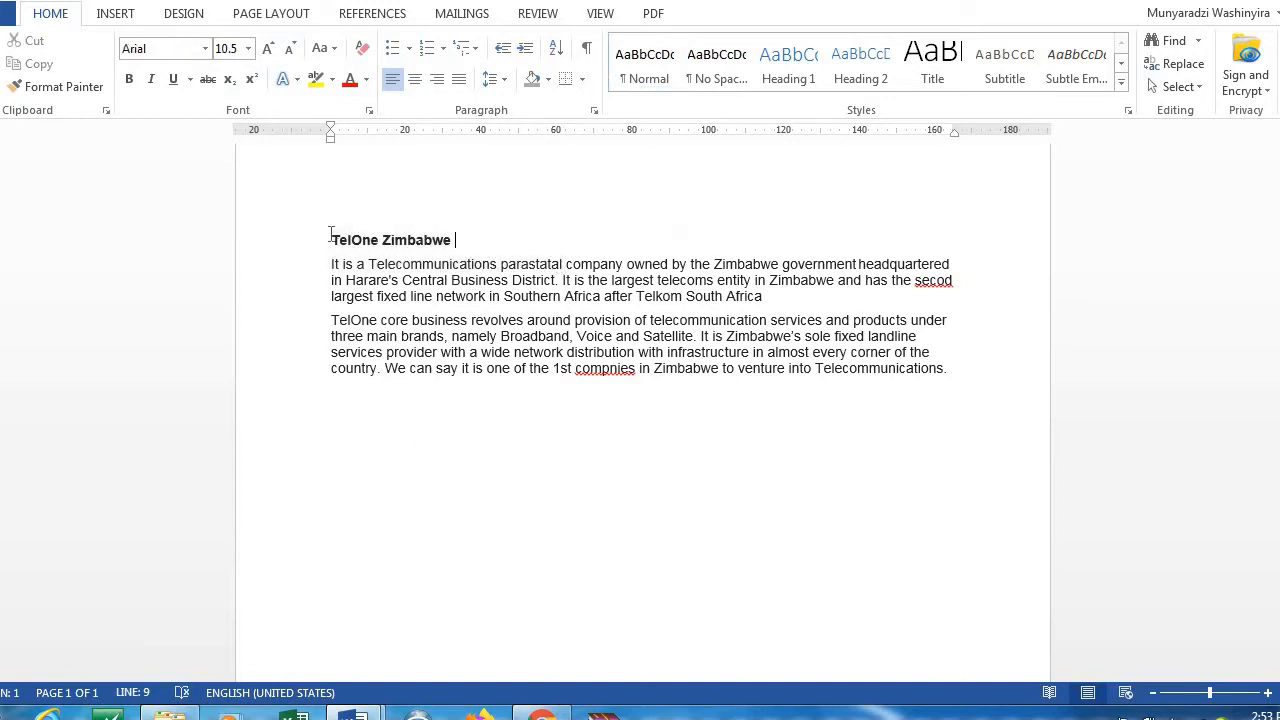
drag(334, 238, 480, 236)
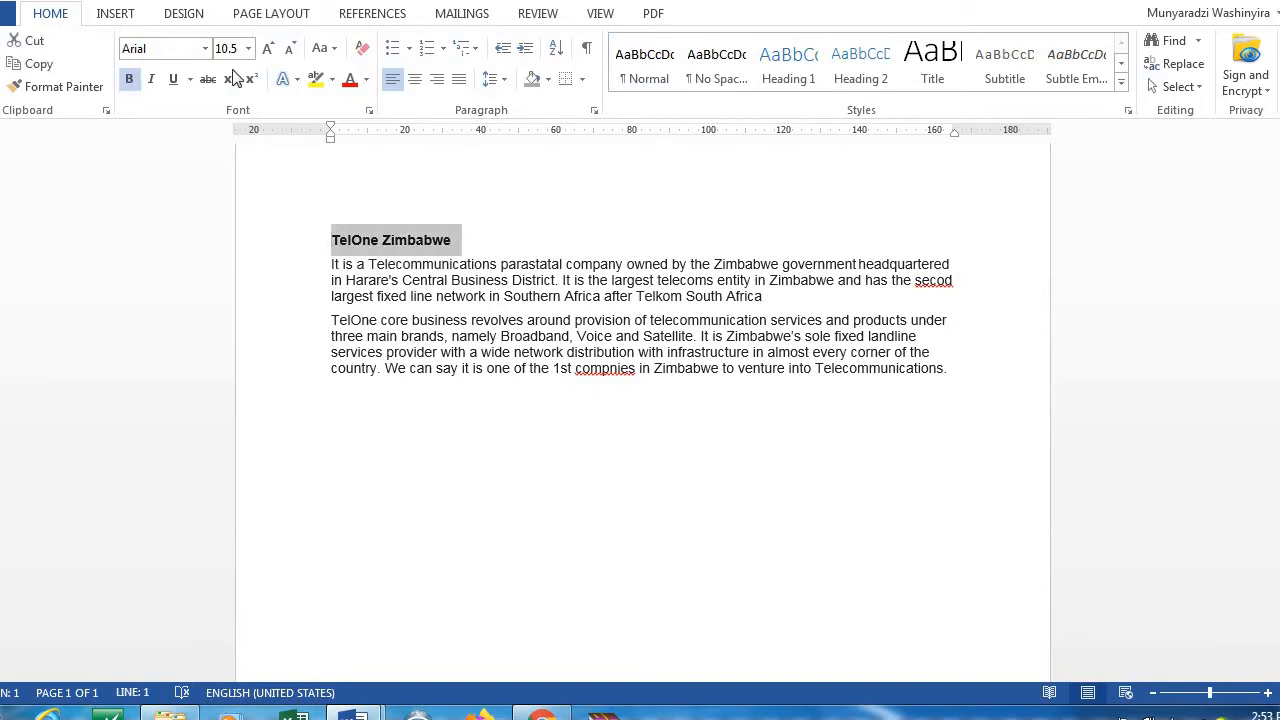
click(335, 50)
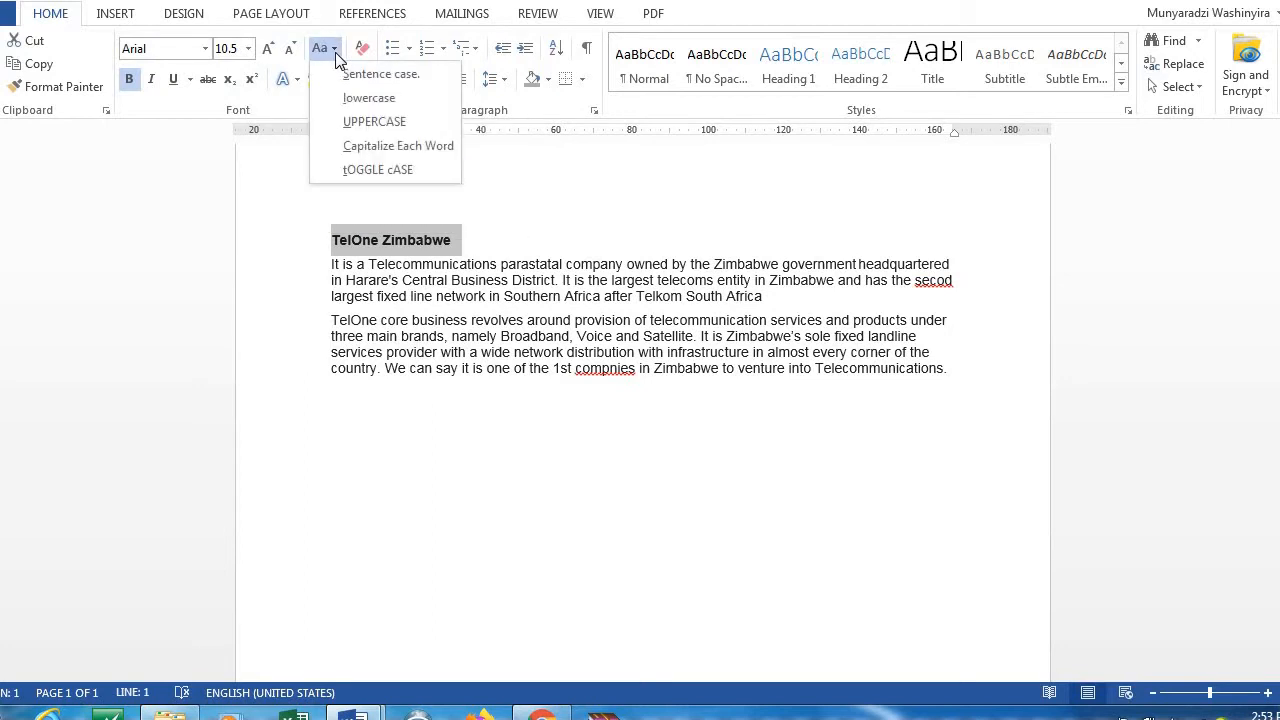
click(397, 124)
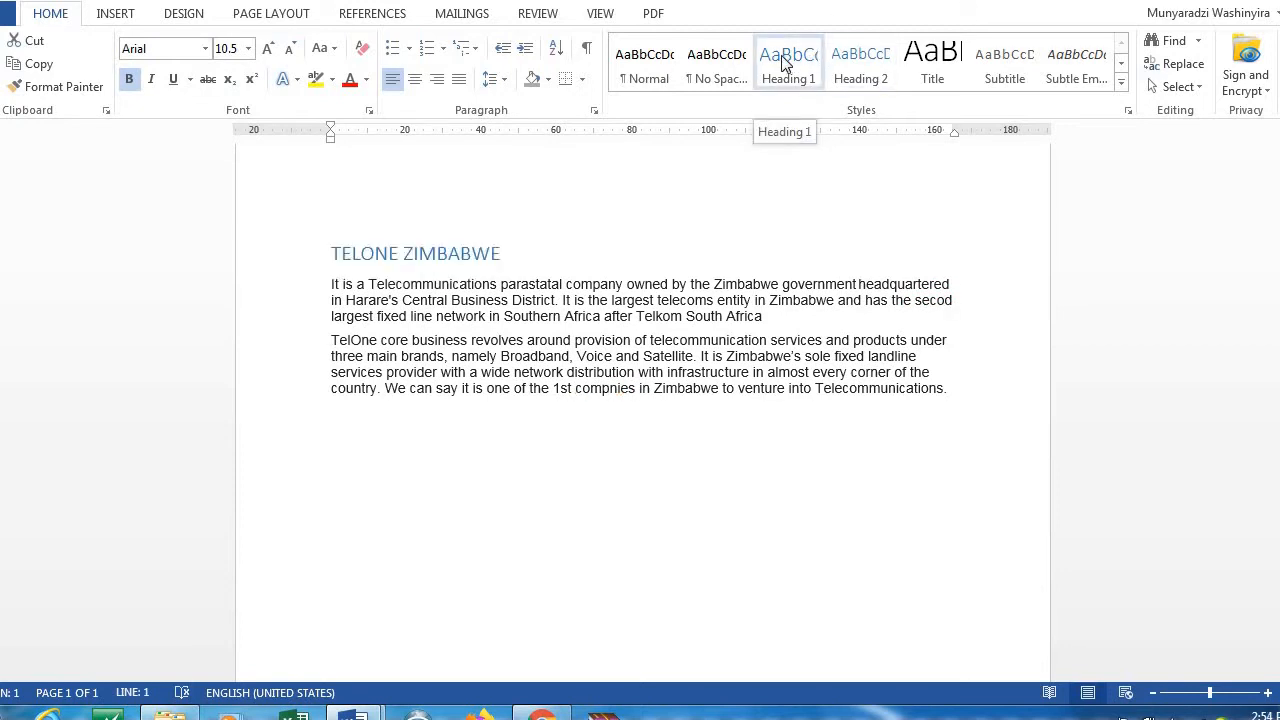
Format the "TELONE ZIMBABWE" title as Heading 1, with font size 18 and bold
click(785, 63)
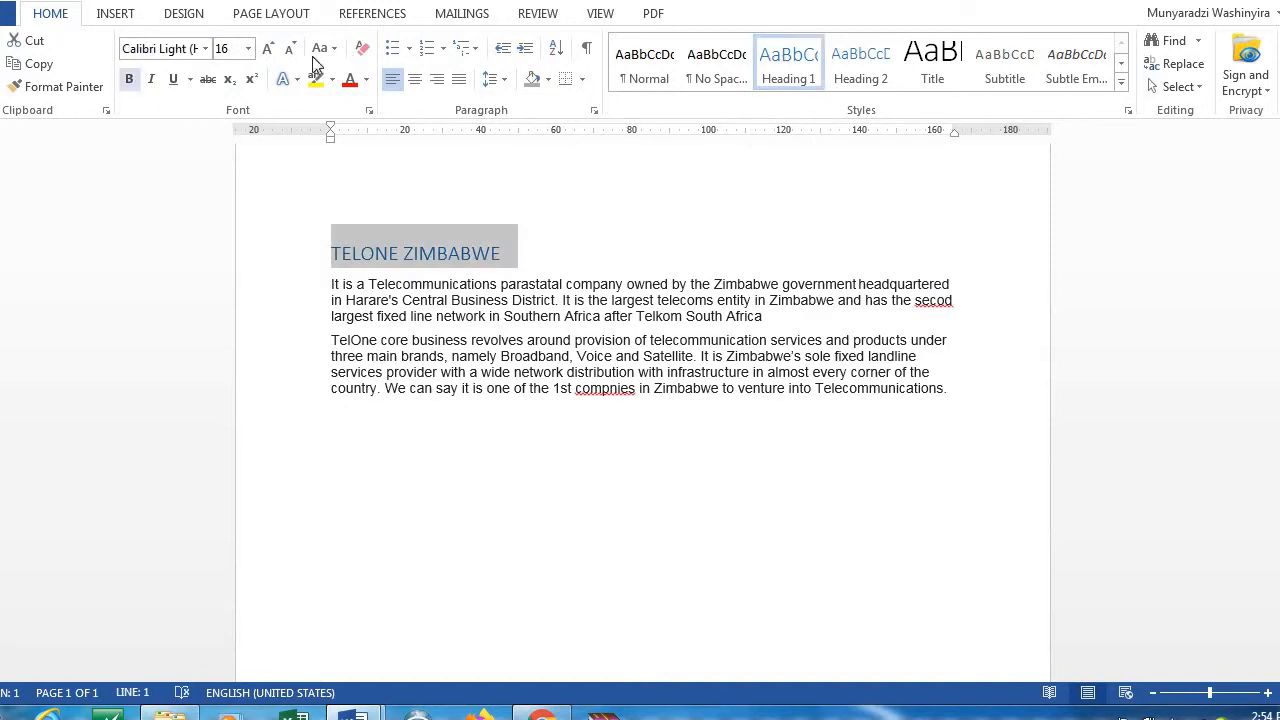
click(248, 48)
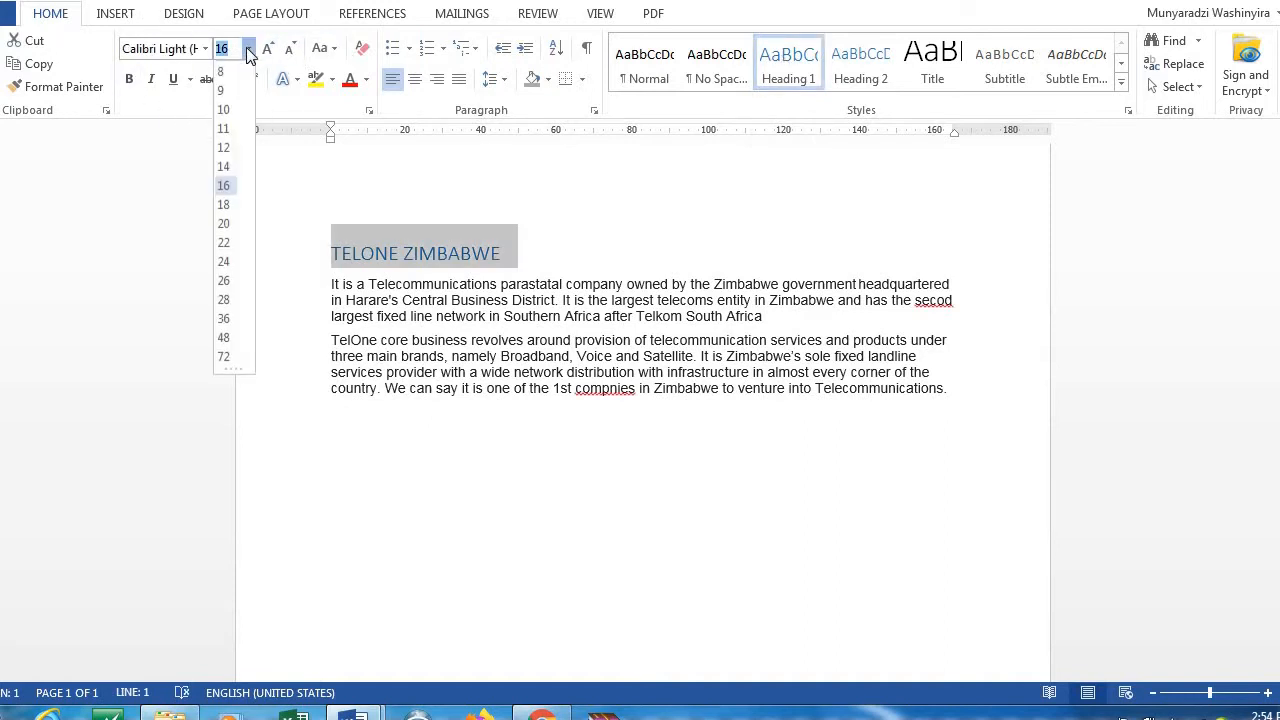
click(224, 205)
click(129, 79)
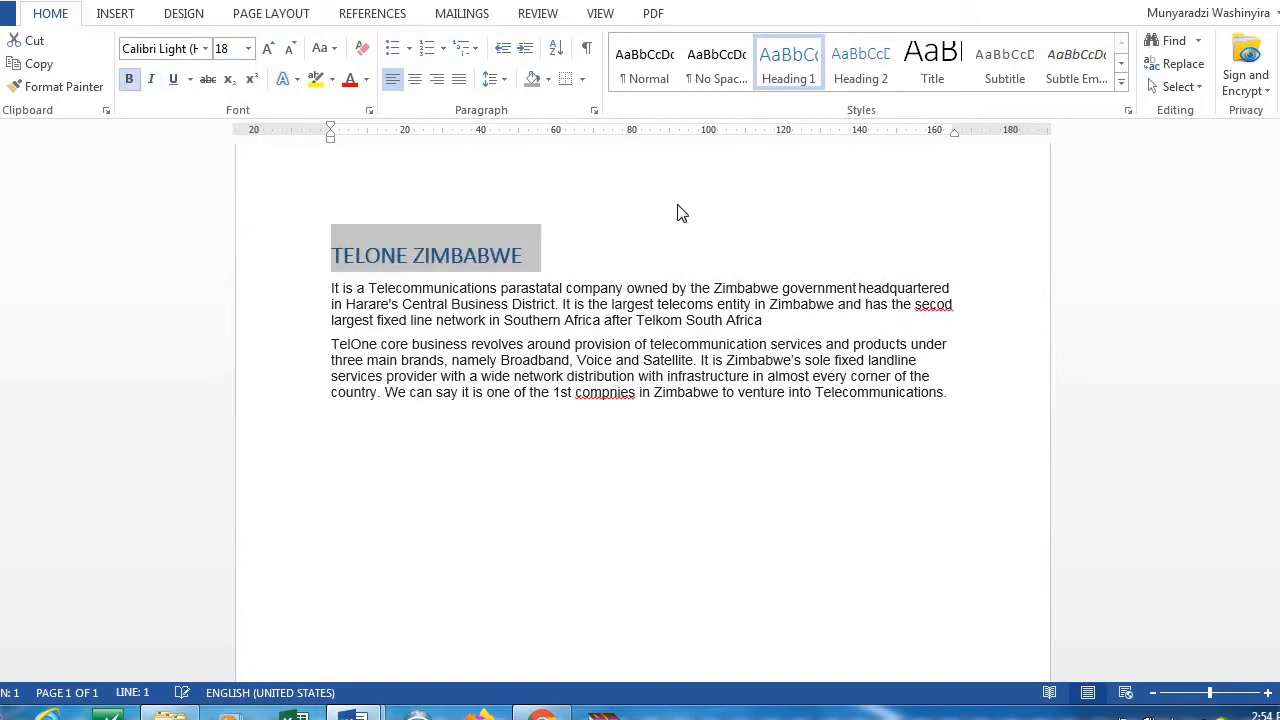
Add the subheading "ABOUT TELONE" under the title with an empty line between them, and apply the Heading 2 style to it
click(562, 234)
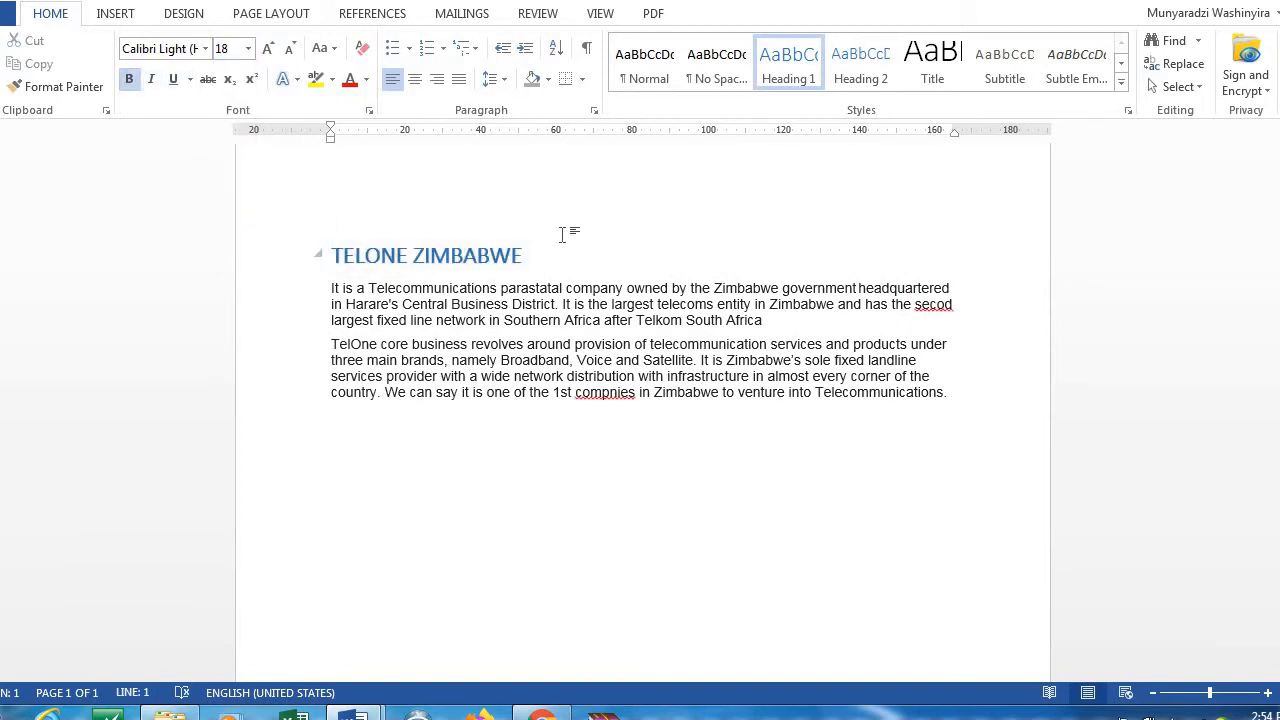
key(Return)
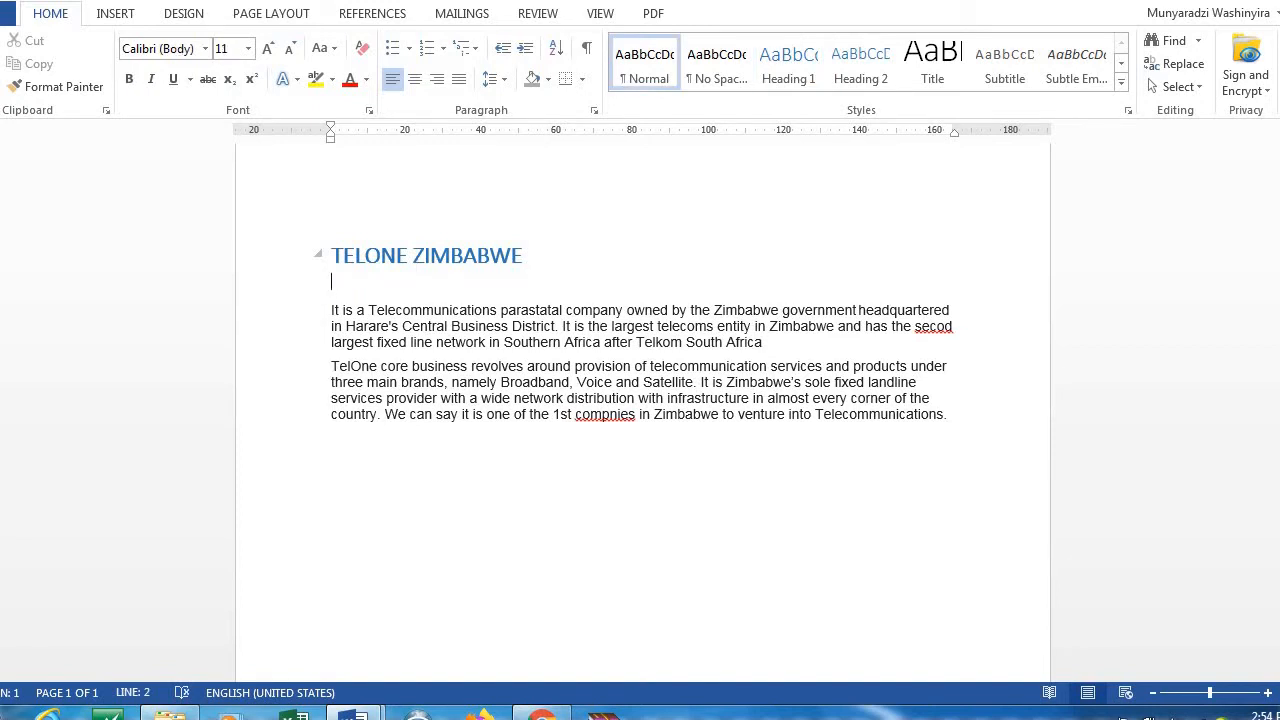
text(ABOUT TELONE)
click(526, 258)
key(Return)
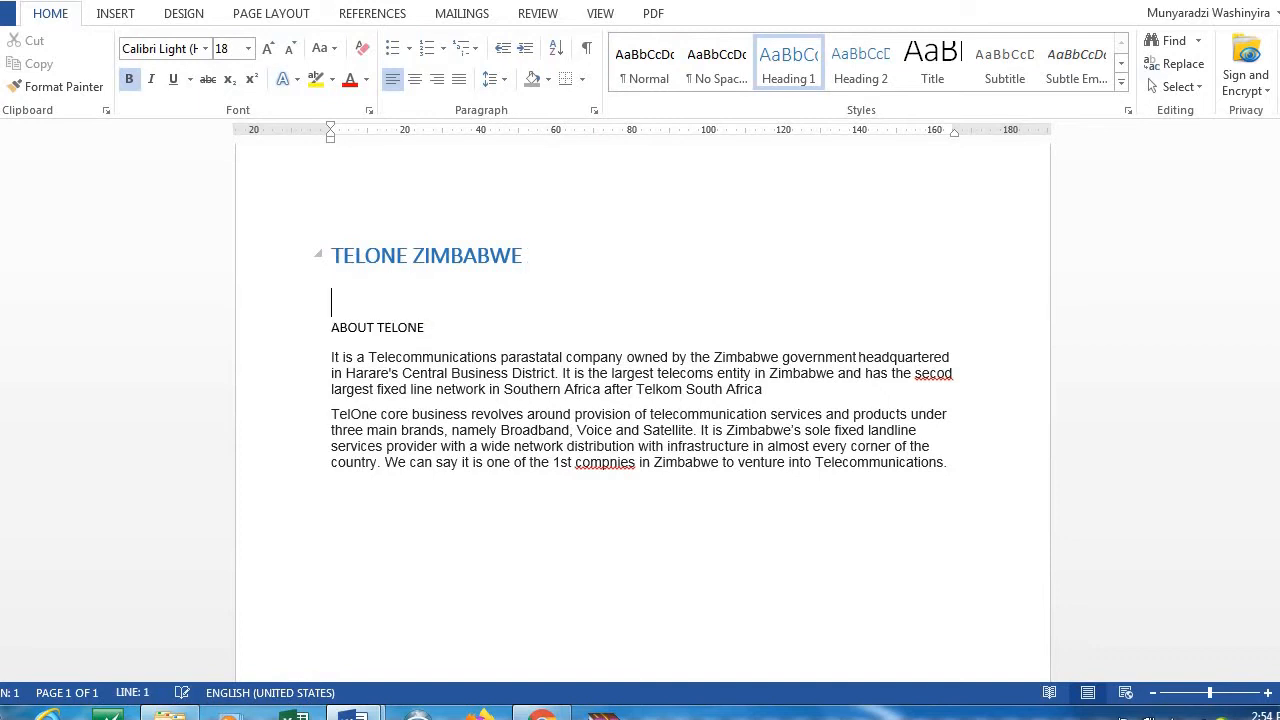
drag(331, 328, 470, 342)
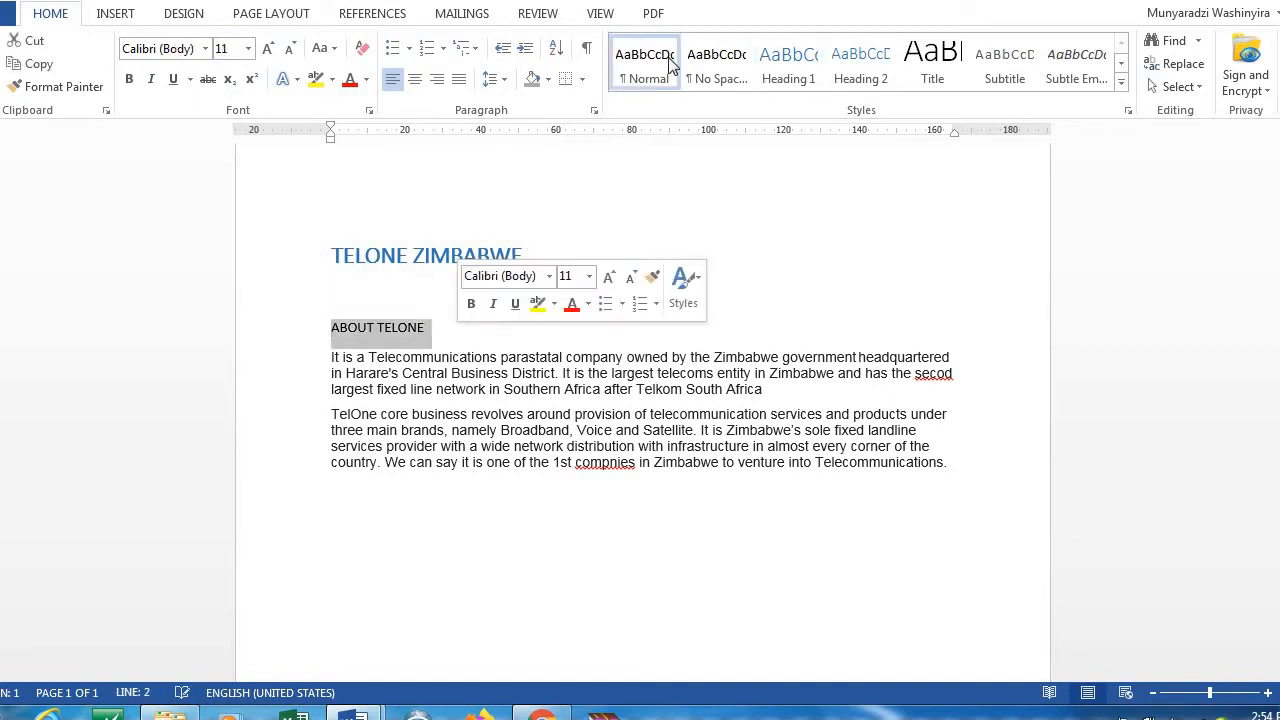
click(860, 60)
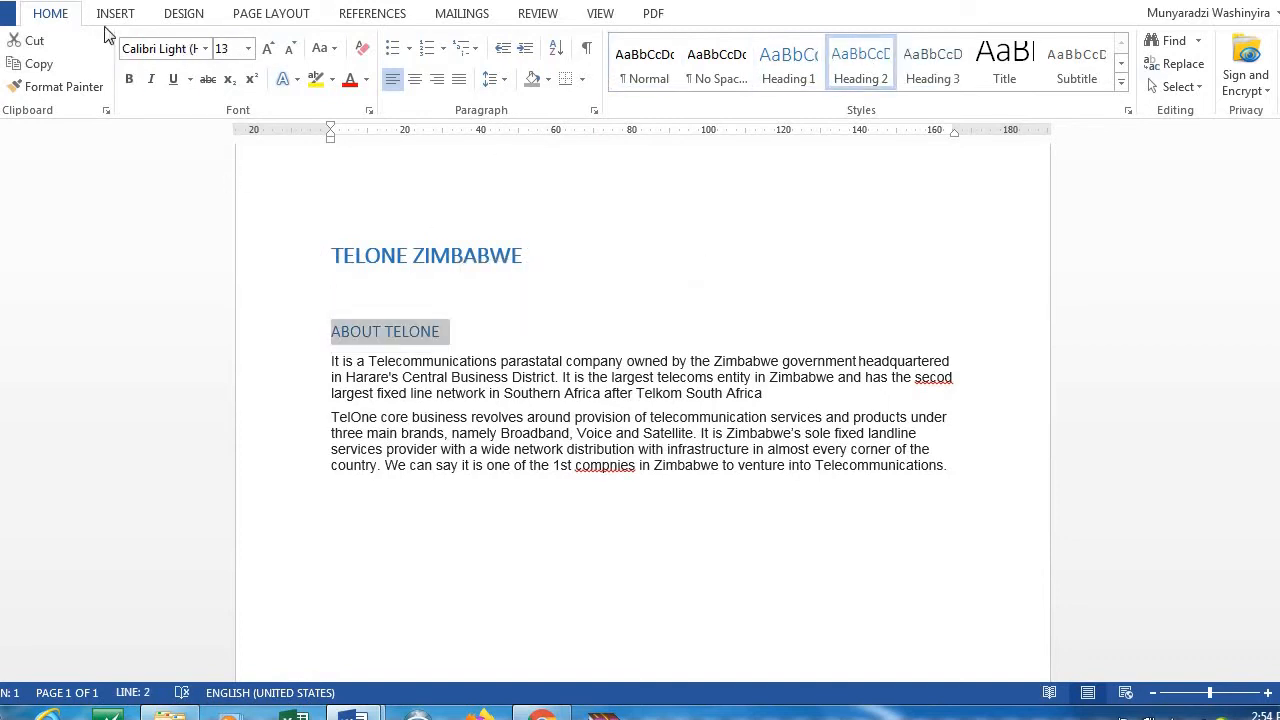
Set the "ABOUT TELONE" subheading to font size 14 and bold, and add an empty line below it
click(248, 48)
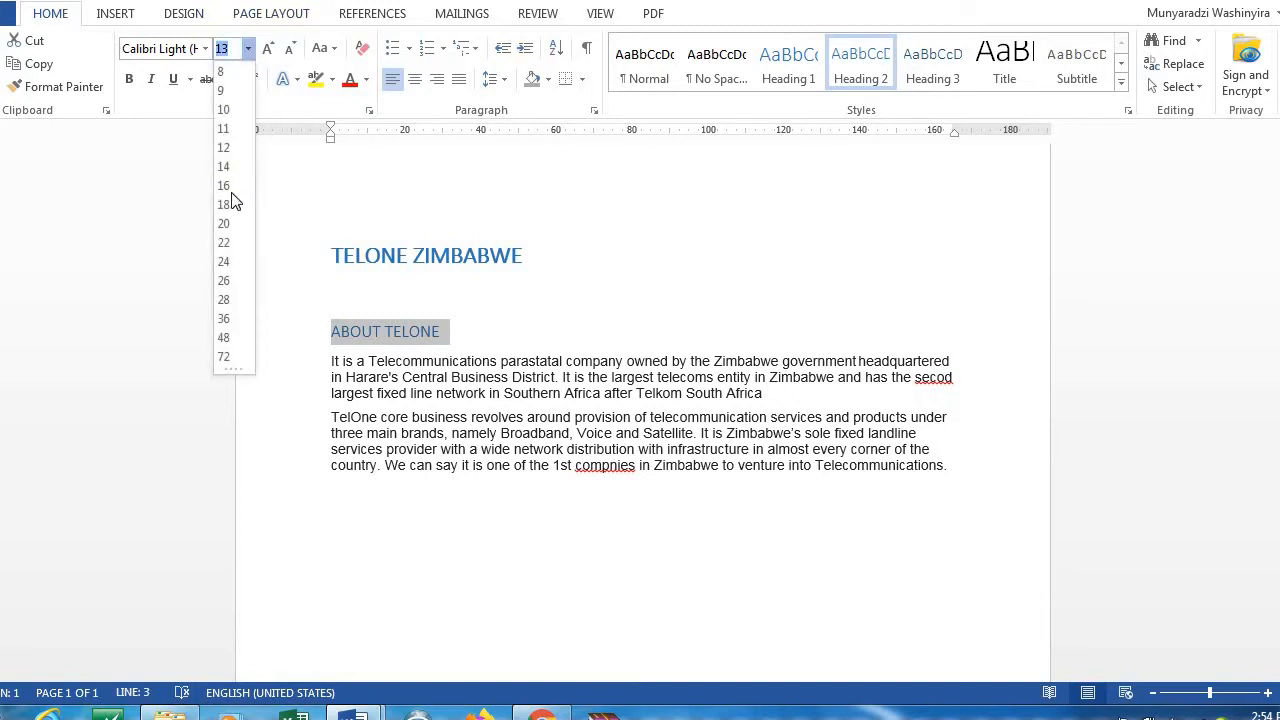
click(225, 166)
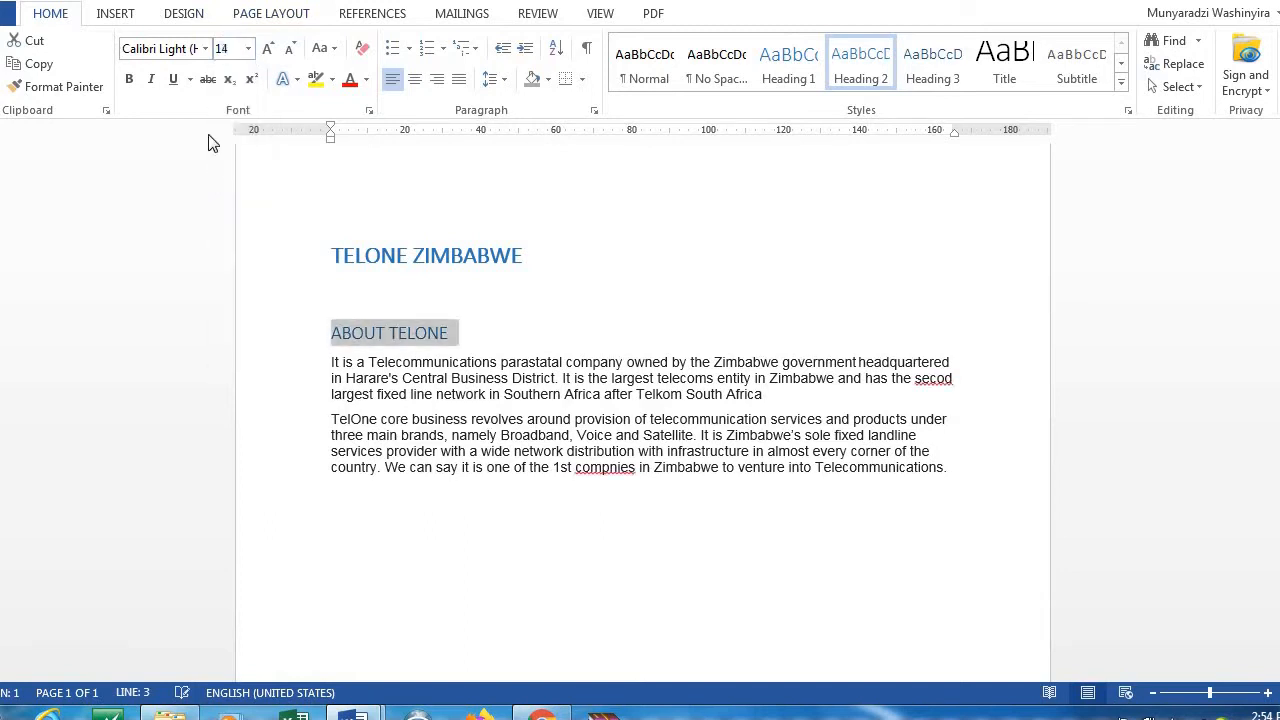
click(128, 79)
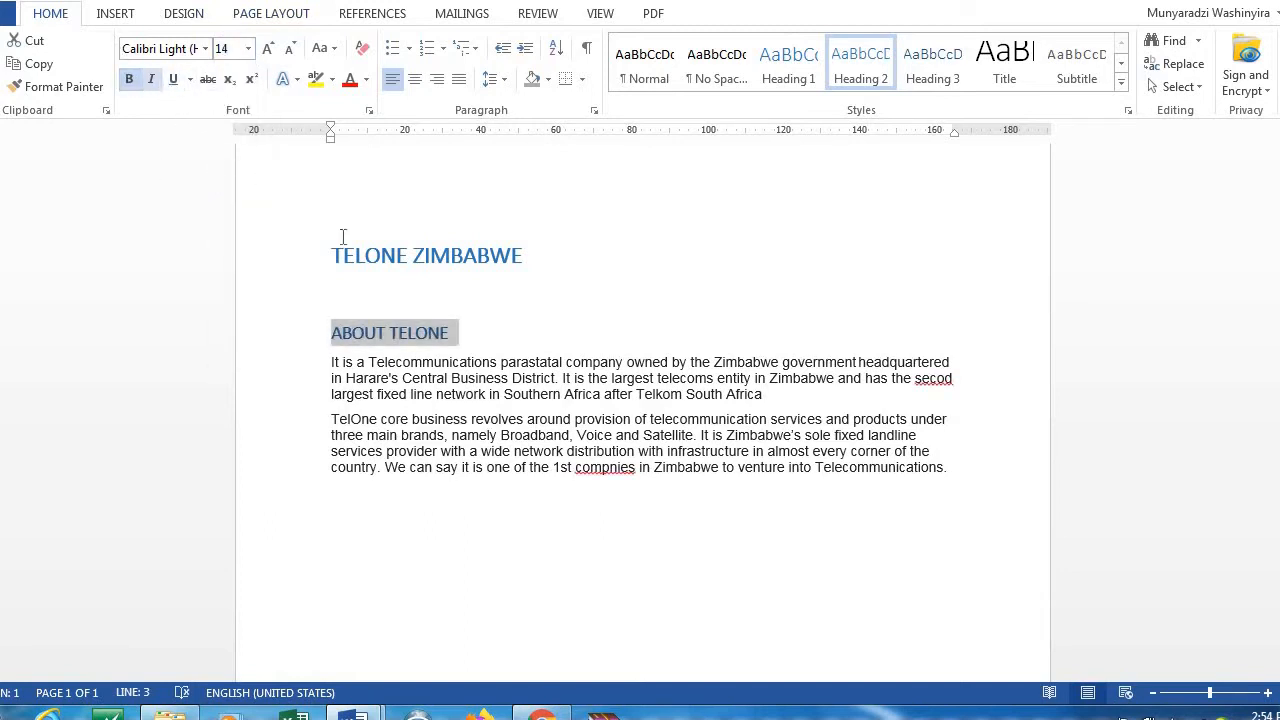
click(456, 332)
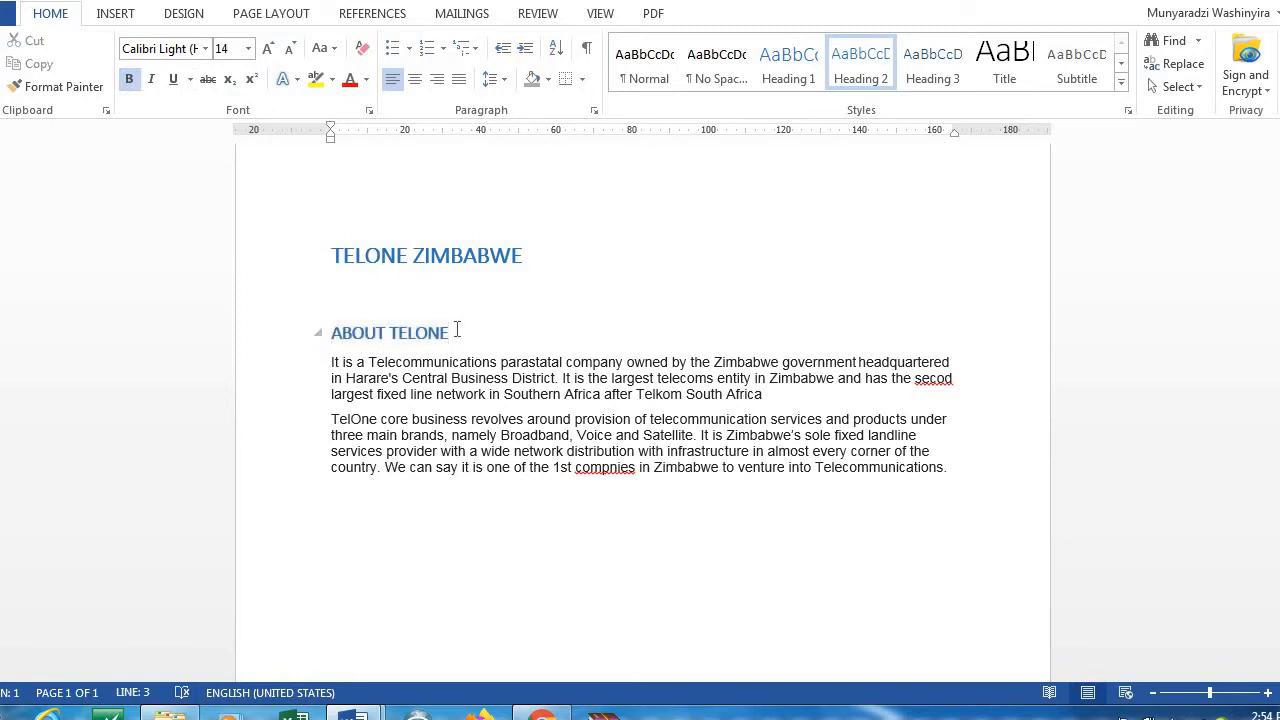
key(Return)
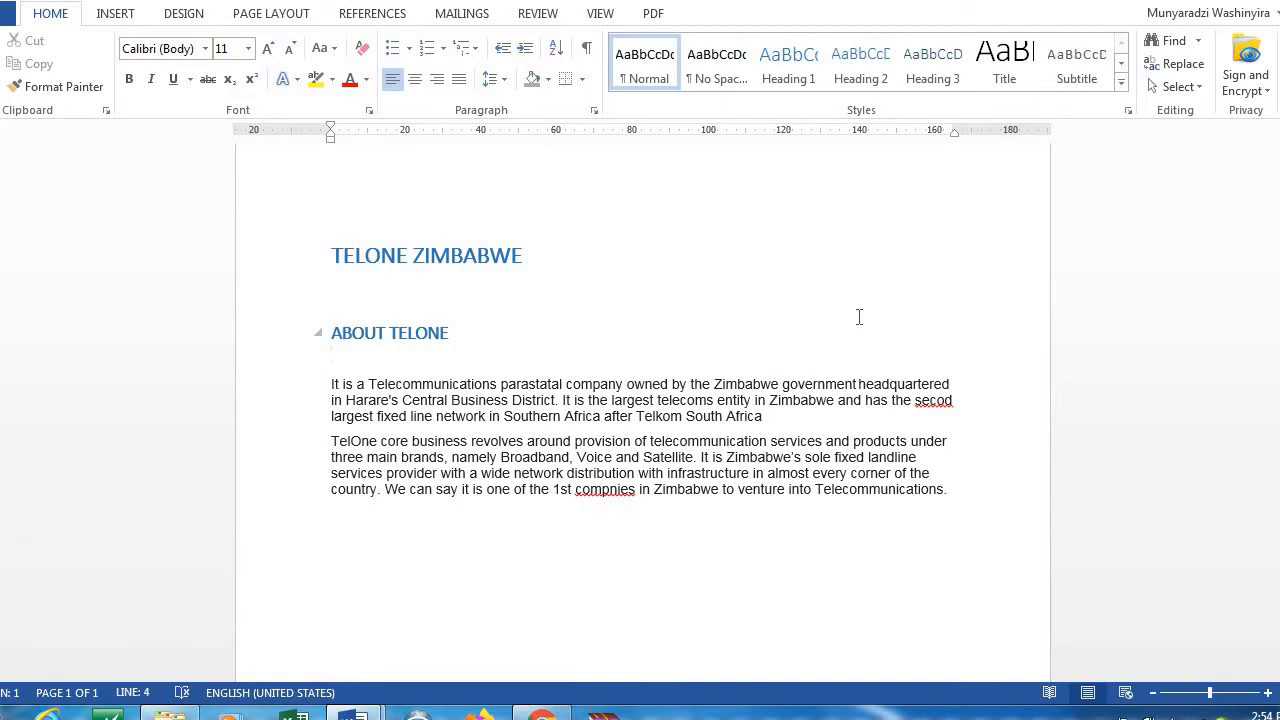
Correct the misspelled word "secod" in the first paragraph to the suggested spelling "second"
double_click(936, 401)
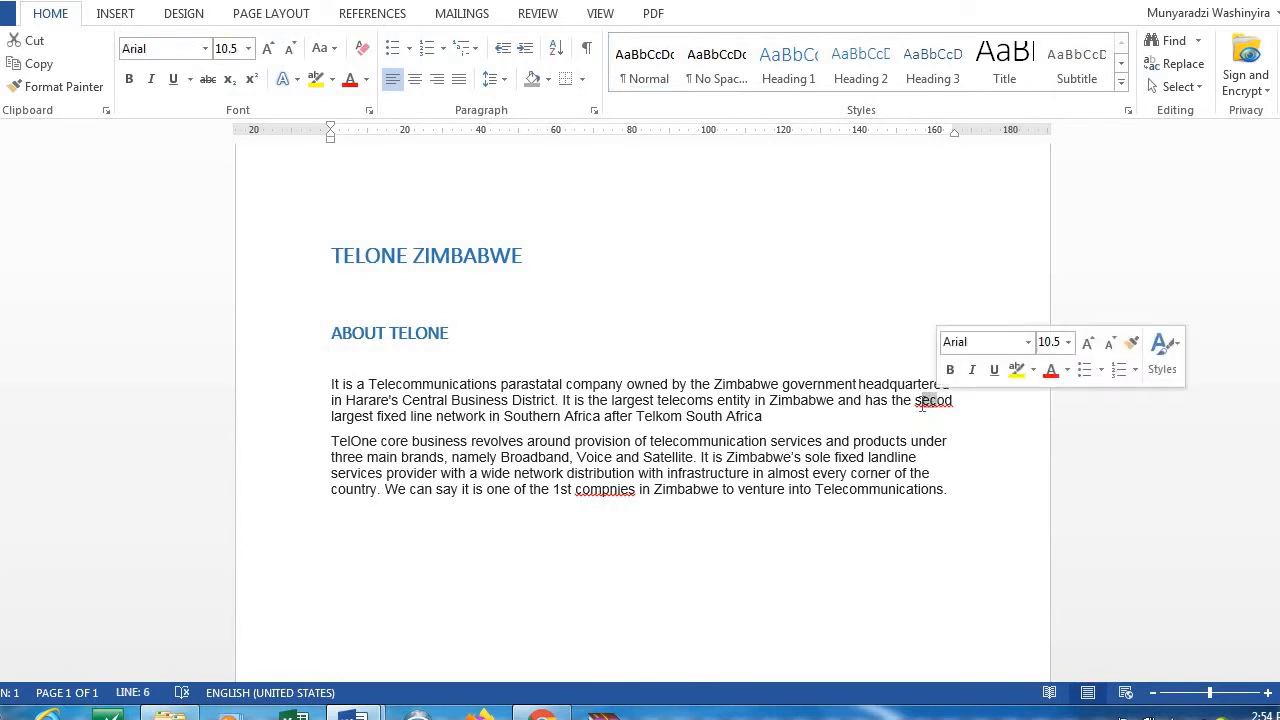
click(915, 402)
drag(916, 404, 950, 406)
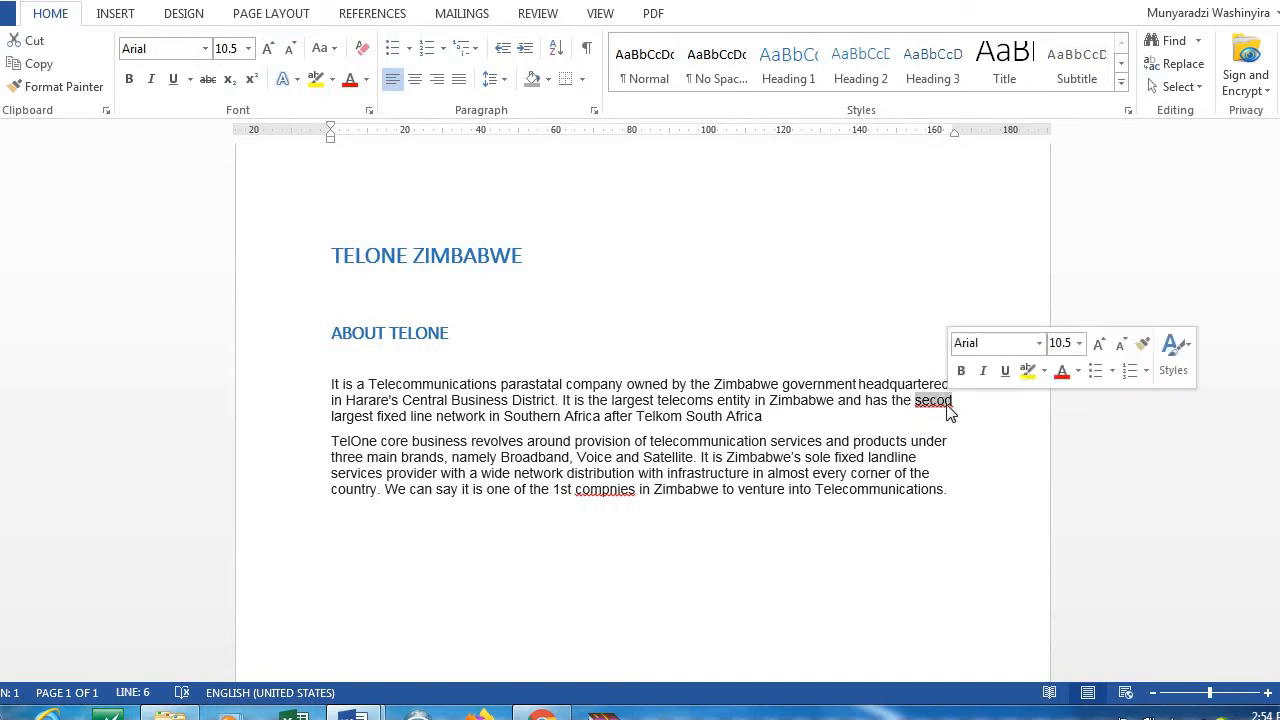
right_click(941, 405)
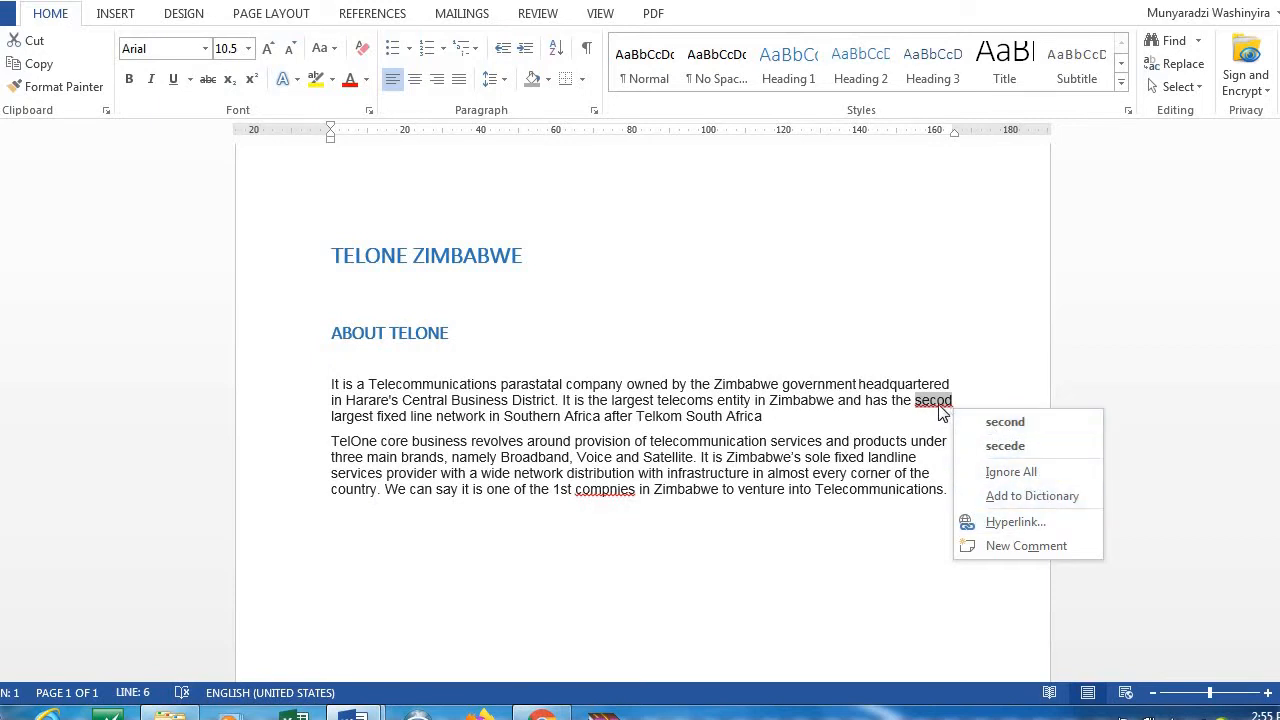
click(1003, 422)
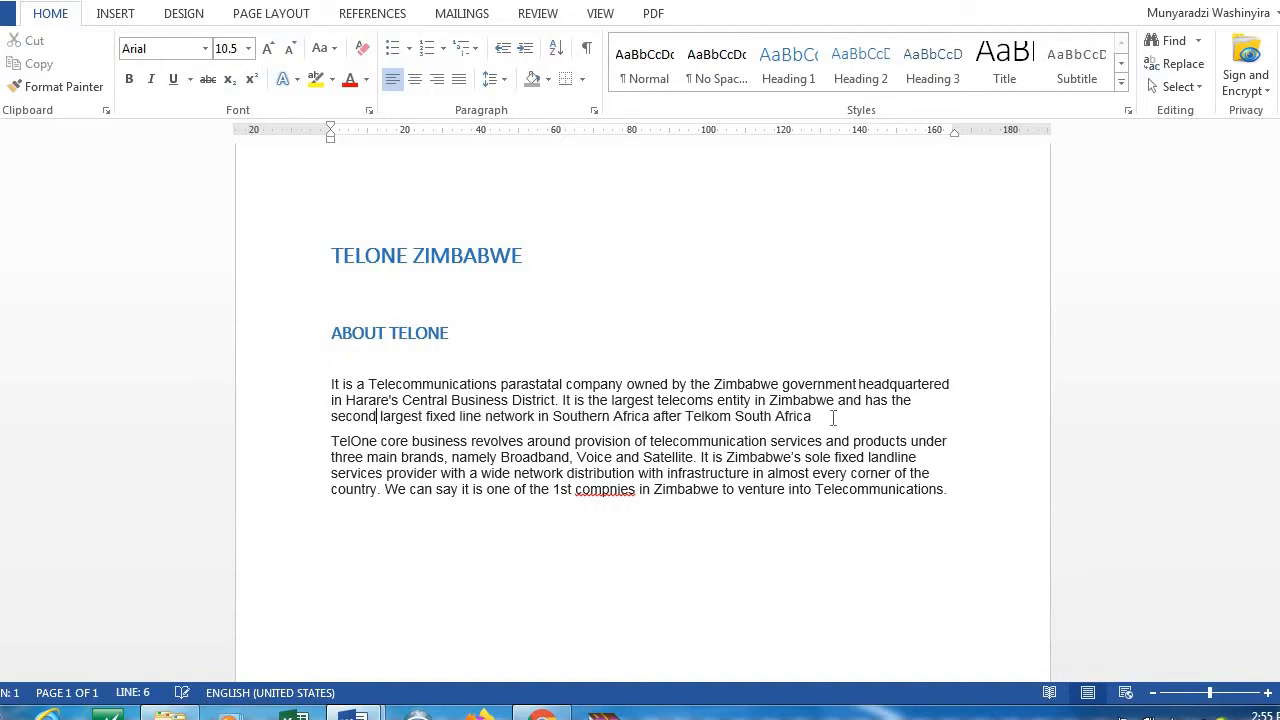
Correct the misspelled word "compnies" in the second paragraph to the suggested spelling "companies"
drag(590, 489, 620, 503)
right_click(620, 510)
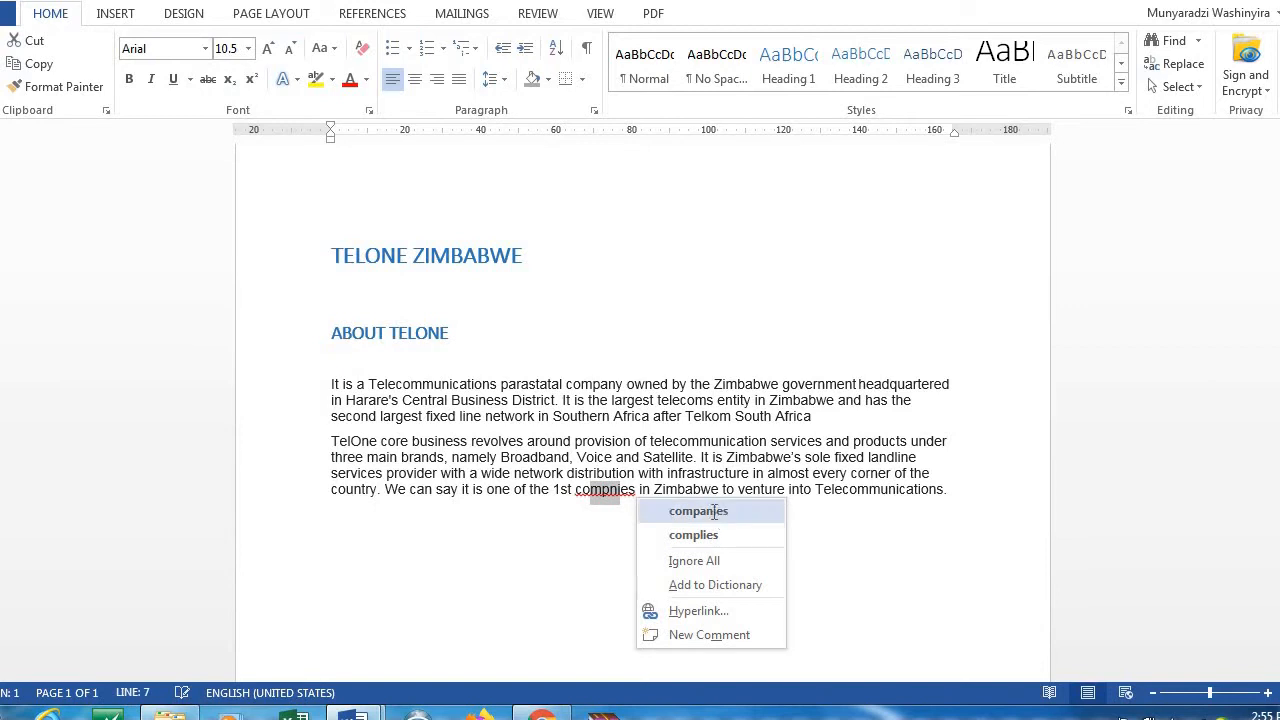
click(712, 511)
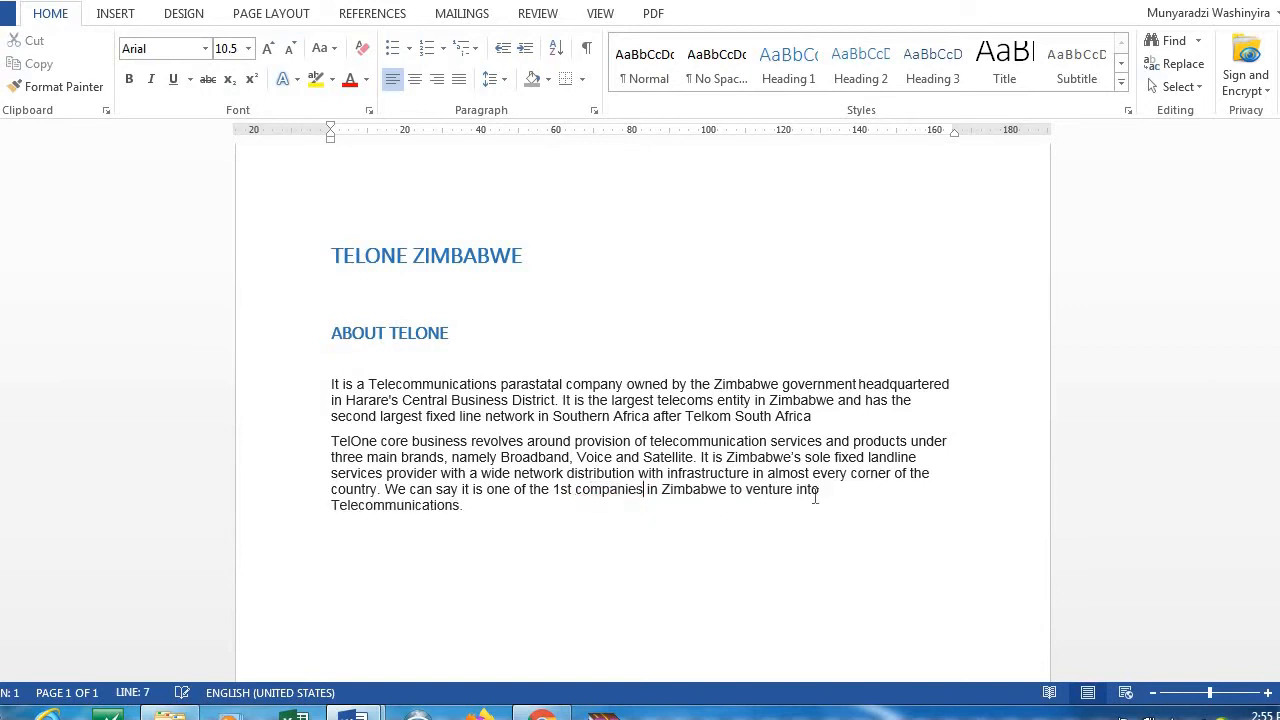
Append "MRS." and a surname after the last sentence of the second paragraph, followed by a new line
triple_click(474, 510)
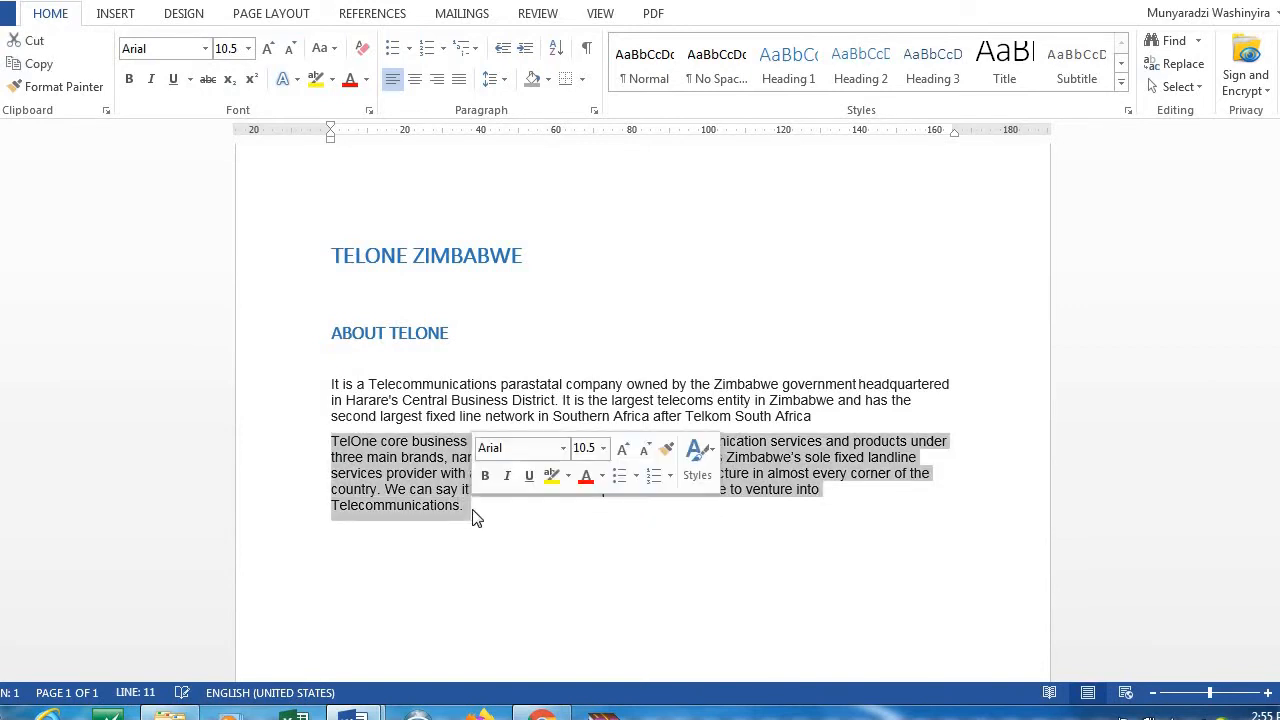
click(474, 510)
text(M)
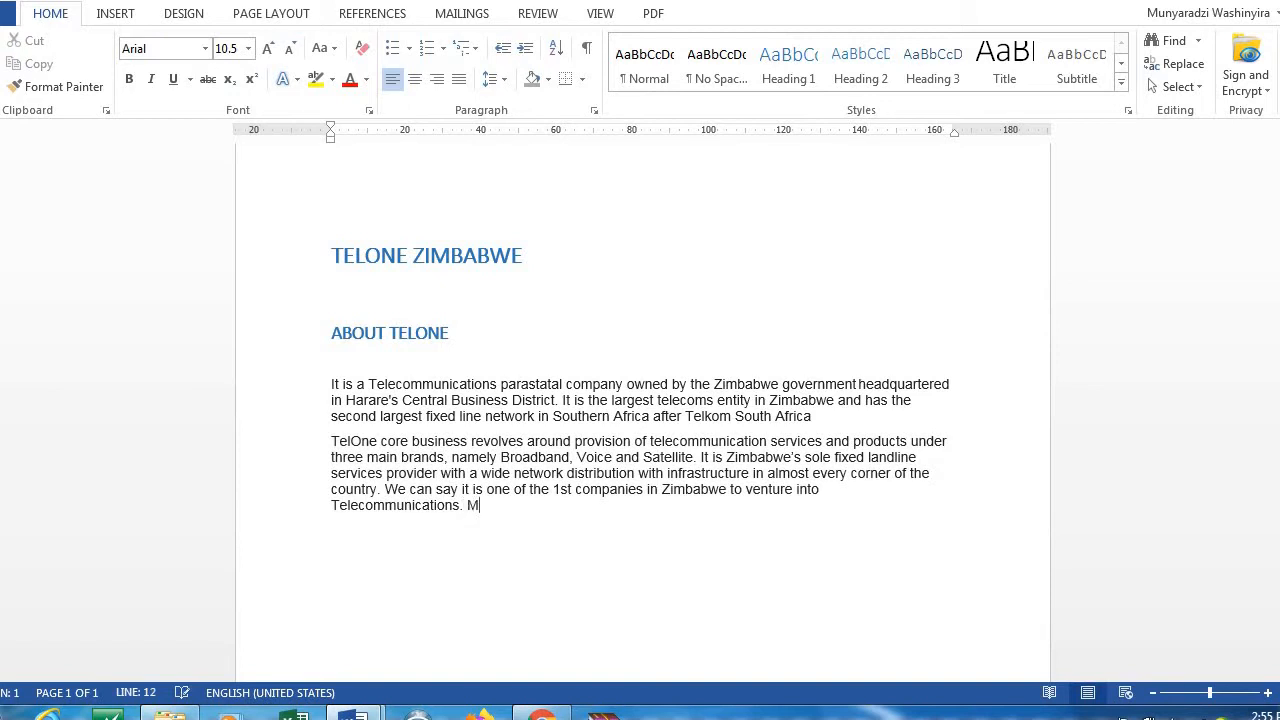
text(RS.Dube)
key(Return)
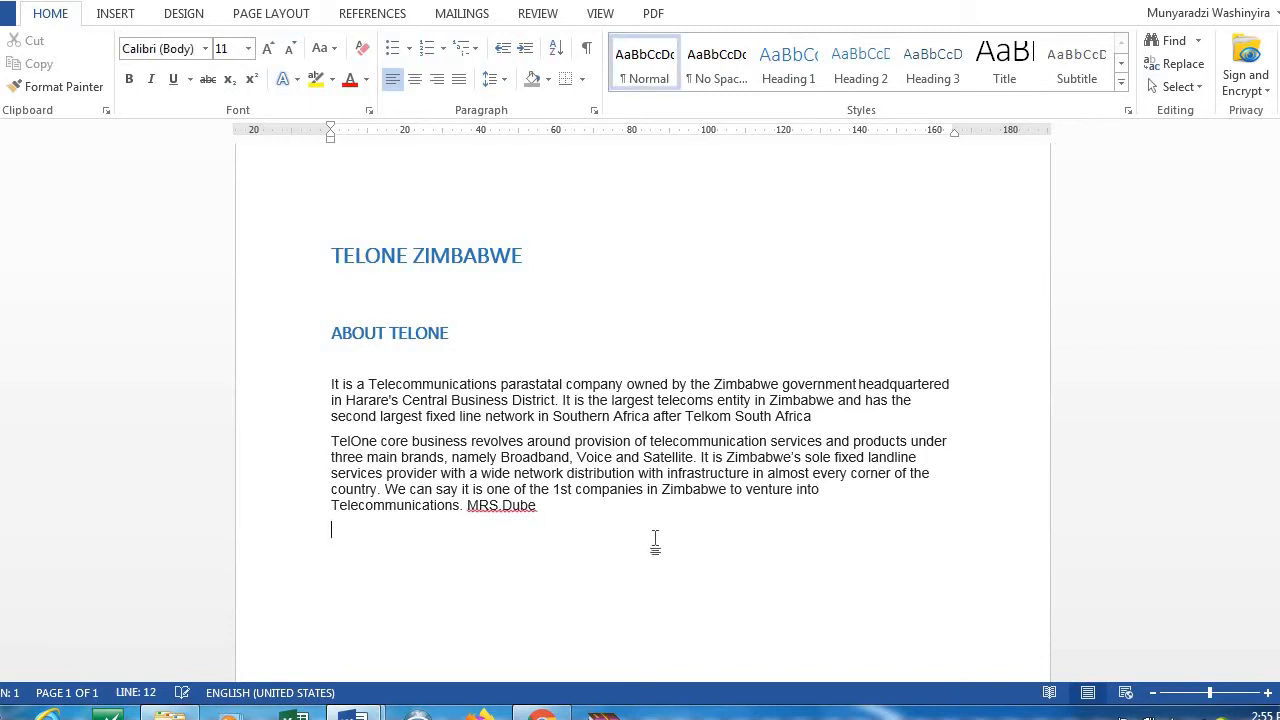
Replace the surname after "MRS." with a different one, separated from the title by a space
click(502, 505)
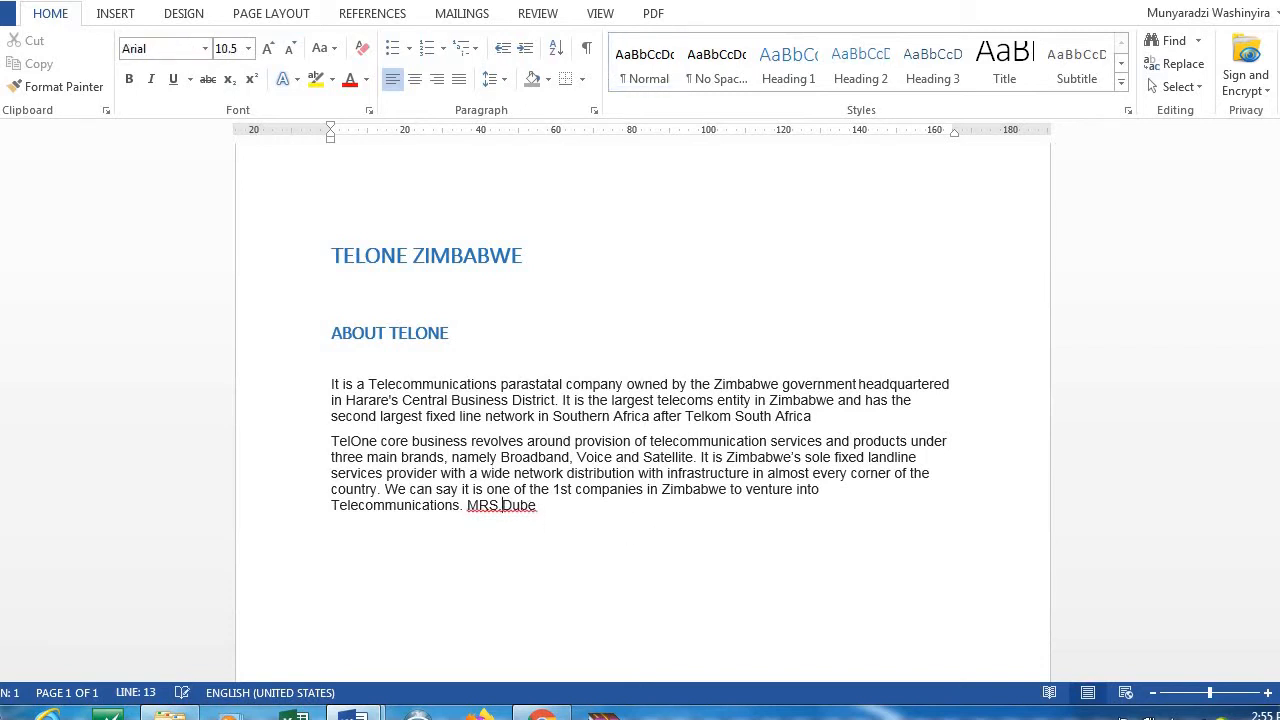
click(597, 505)
key(BackSpace)
key(BackSpace)
key(BackSpace)
text(Washa)
key(Return)
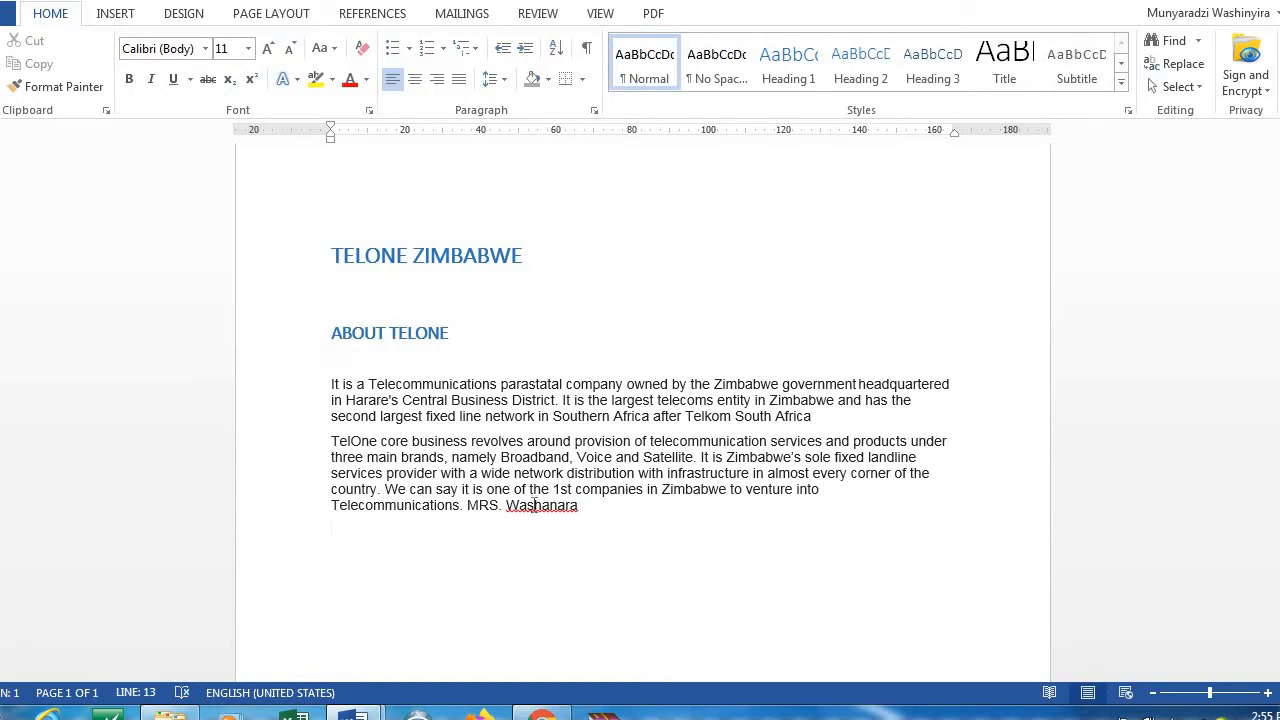
Ignore all spelling flags for the surname at the end of the second paragraph
drag(535, 505, 548, 513)
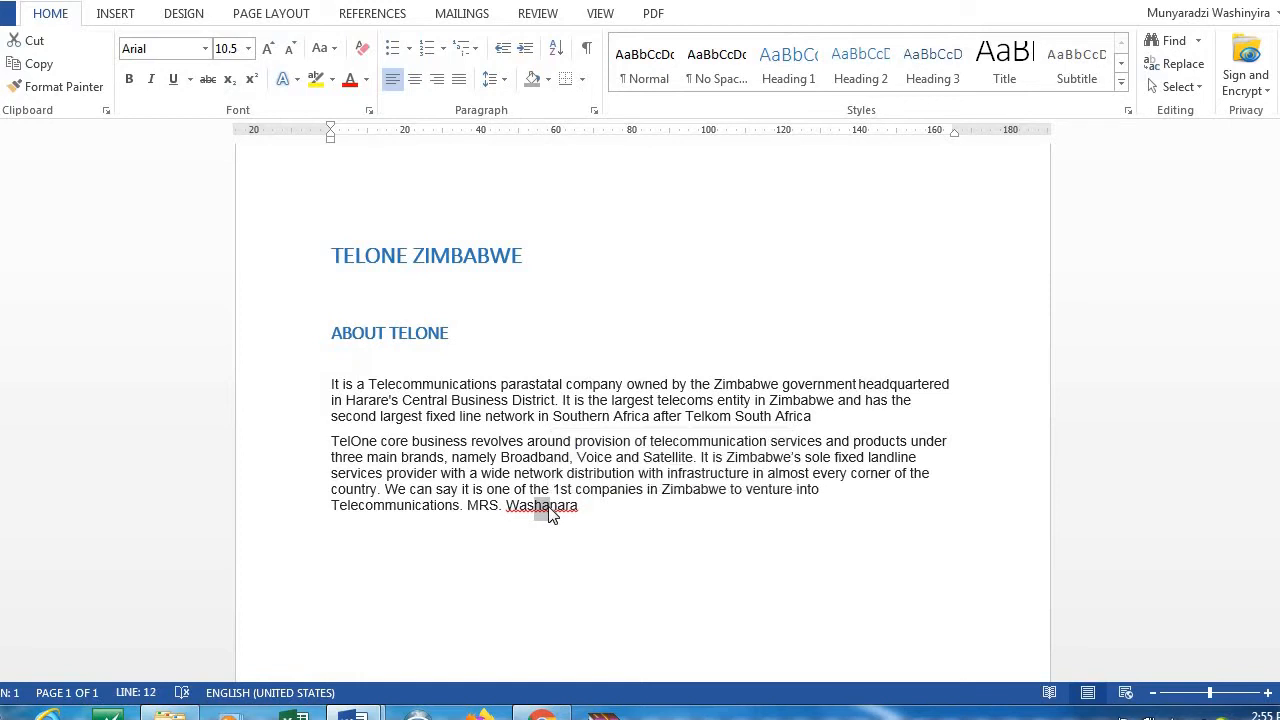
right_click(549, 513)
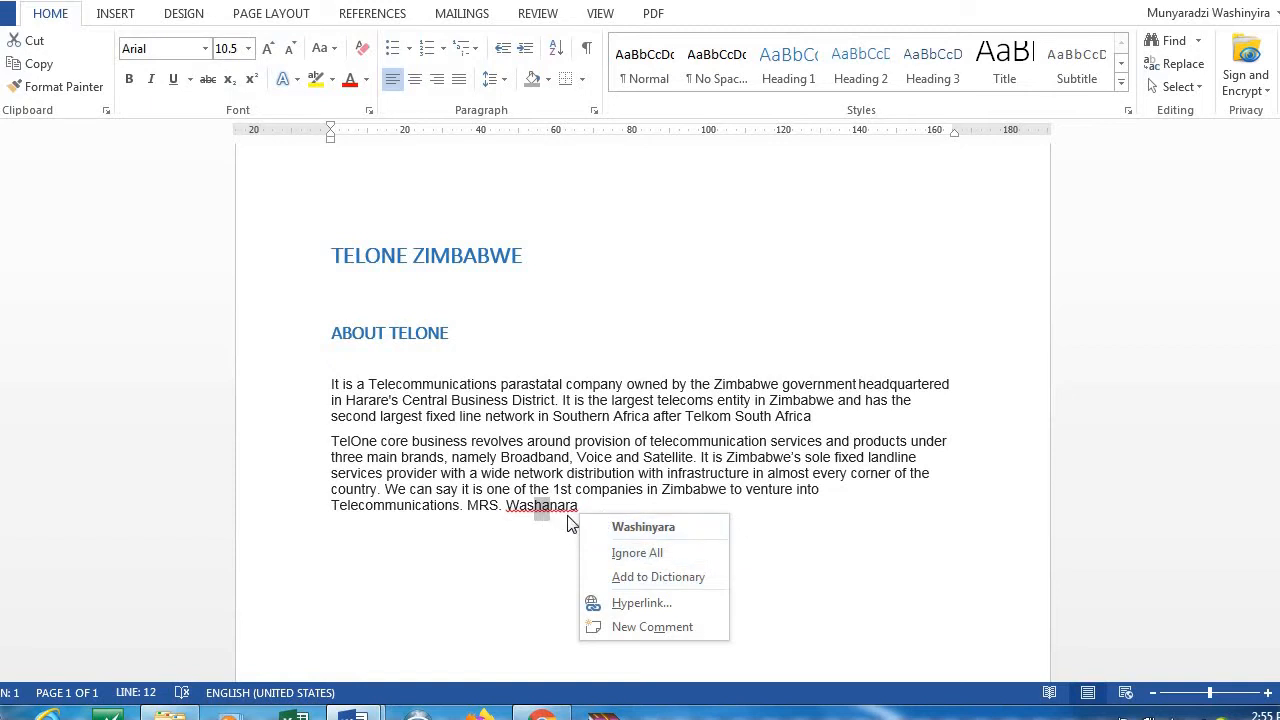
click(649, 562)
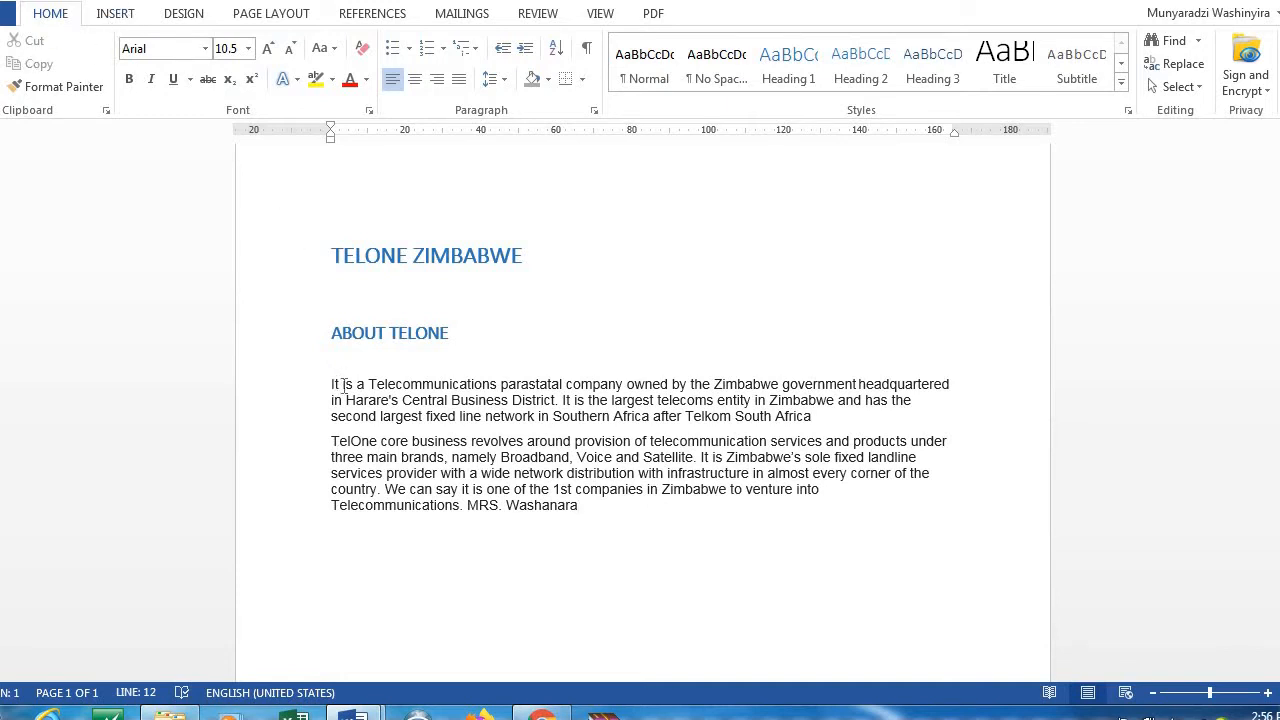
Justify the two body paragraphs under the "ABOUT TELONE" subheading
drag(343, 385, 617, 543)
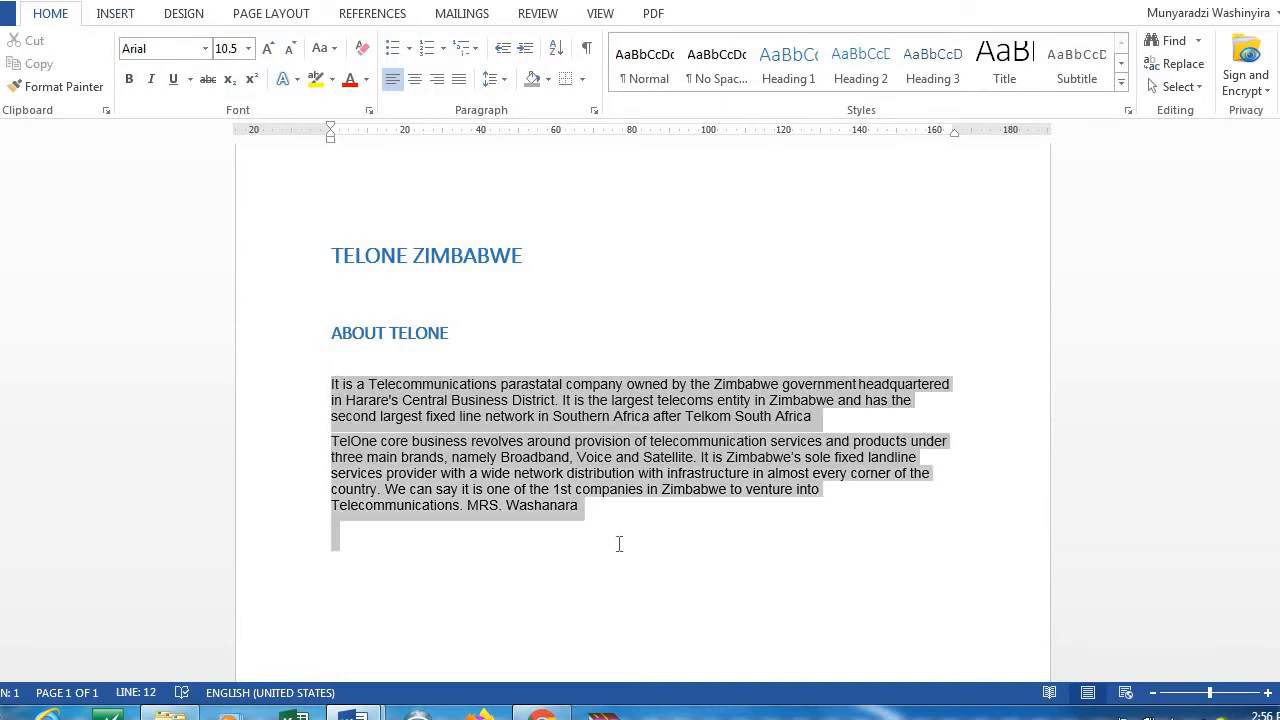
click(459, 79)
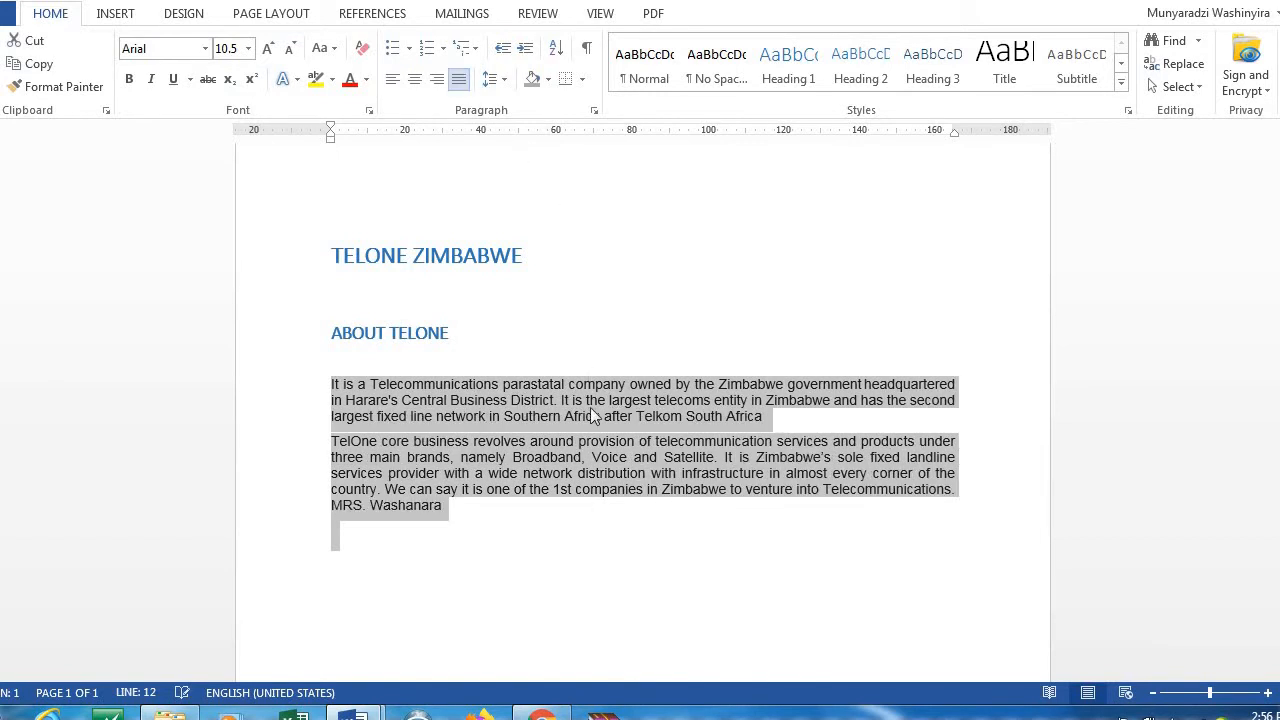
click(543, 541)
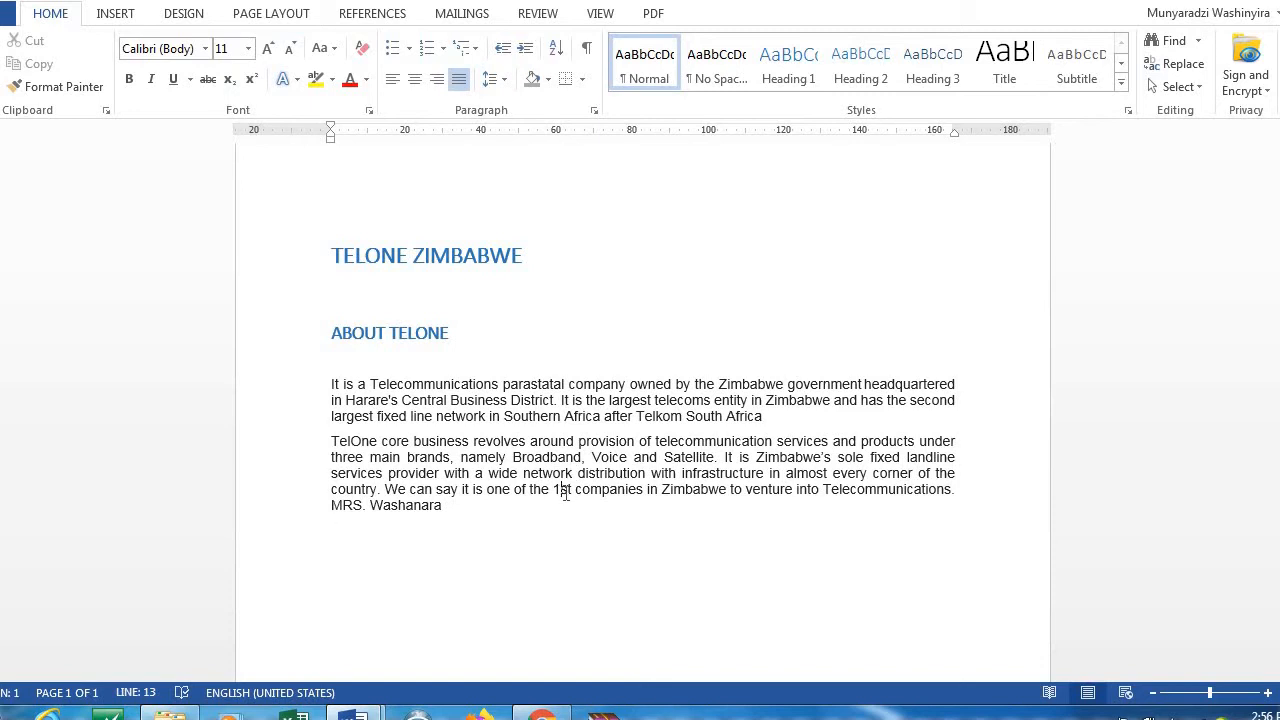
drag(561, 491, 570, 492)
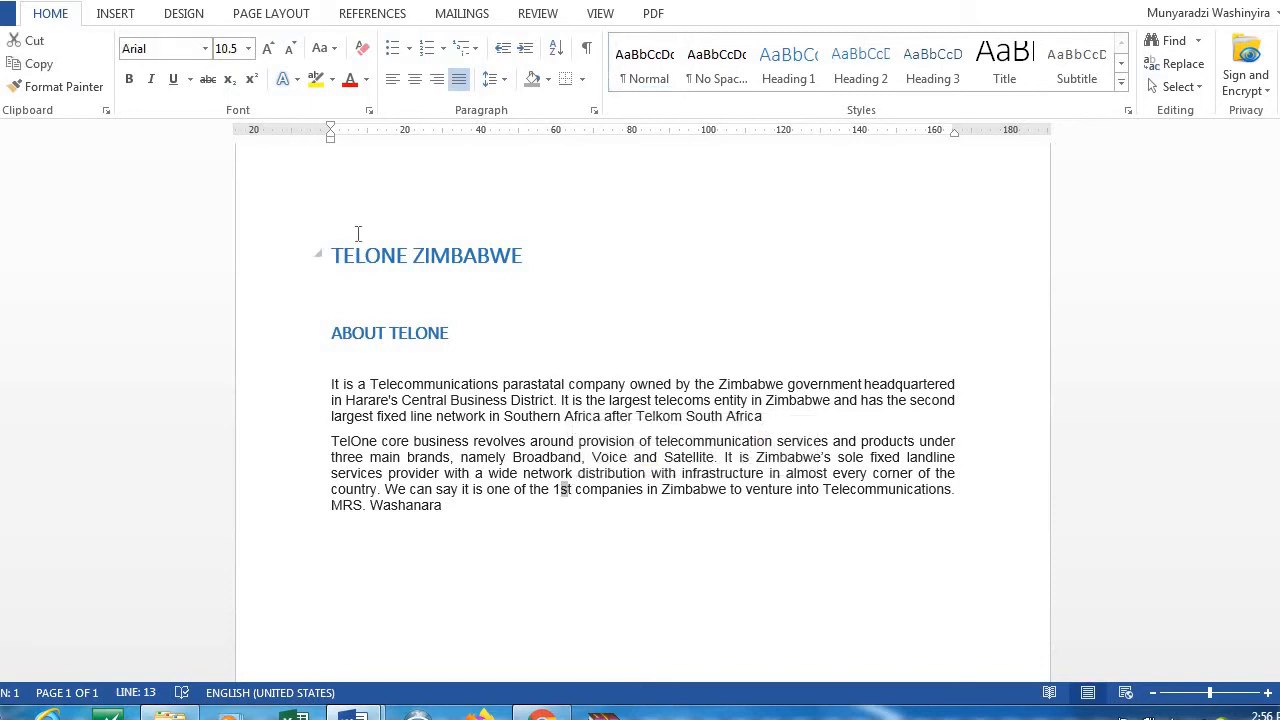
click(251, 81)
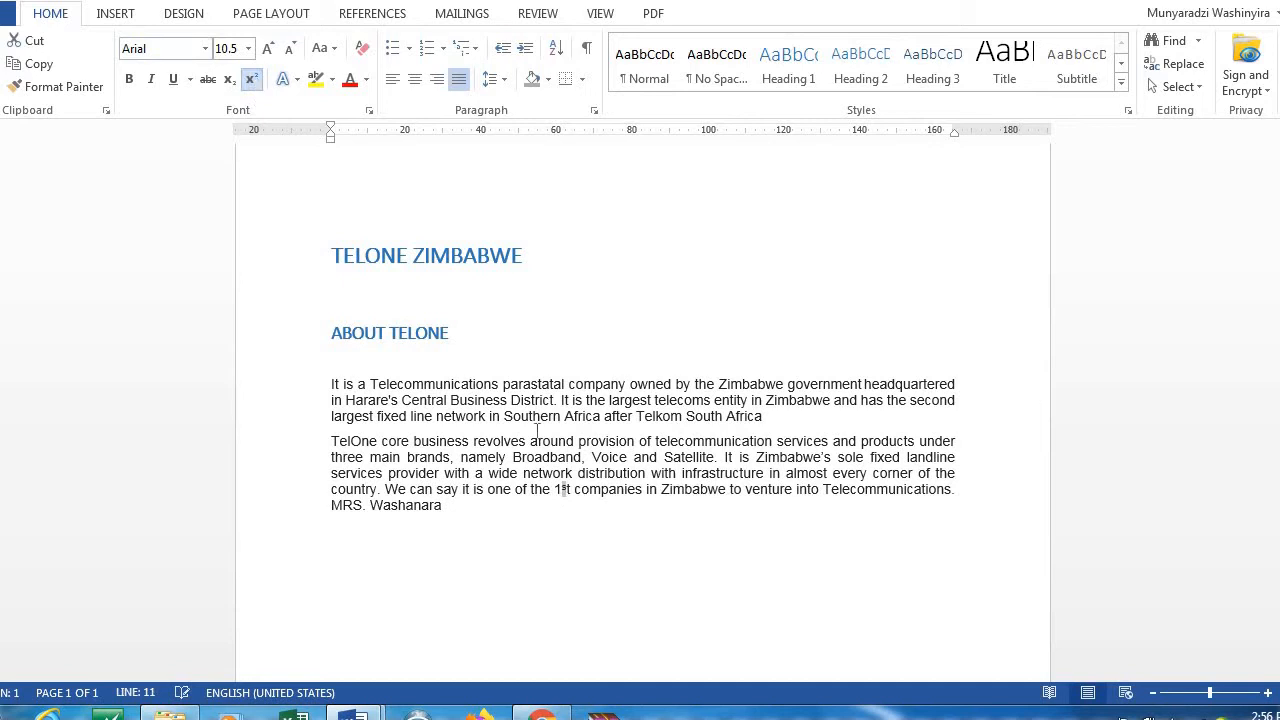
click(563, 489)
click(646, 566)
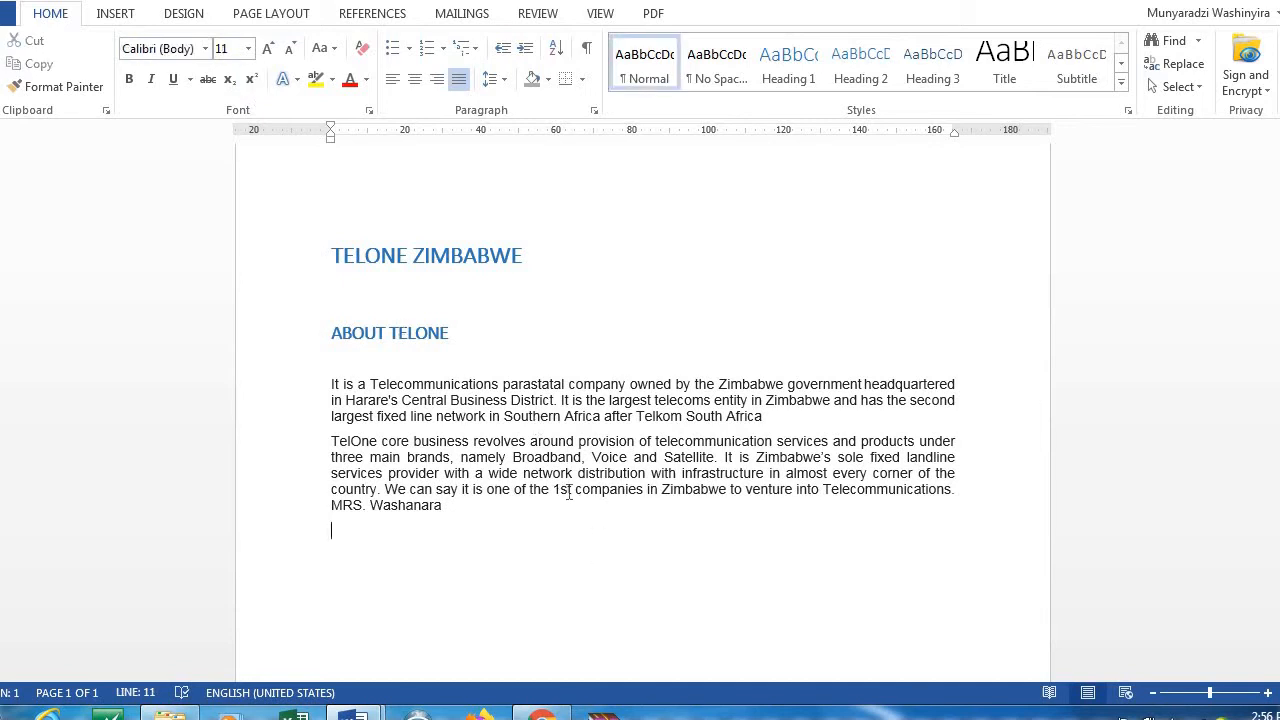
Format the "st" of "1st" in the second paragraph's last sentence as superscript
drag(558, 489, 572, 490)
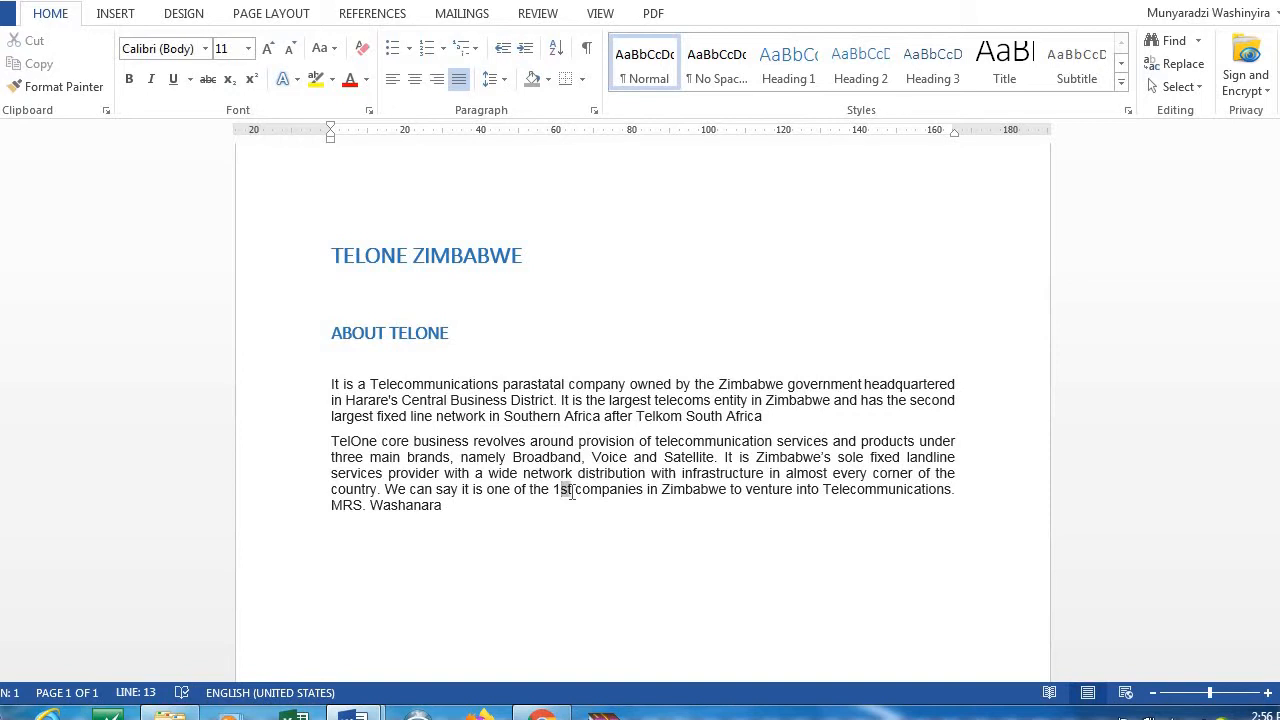
click(255, 83)
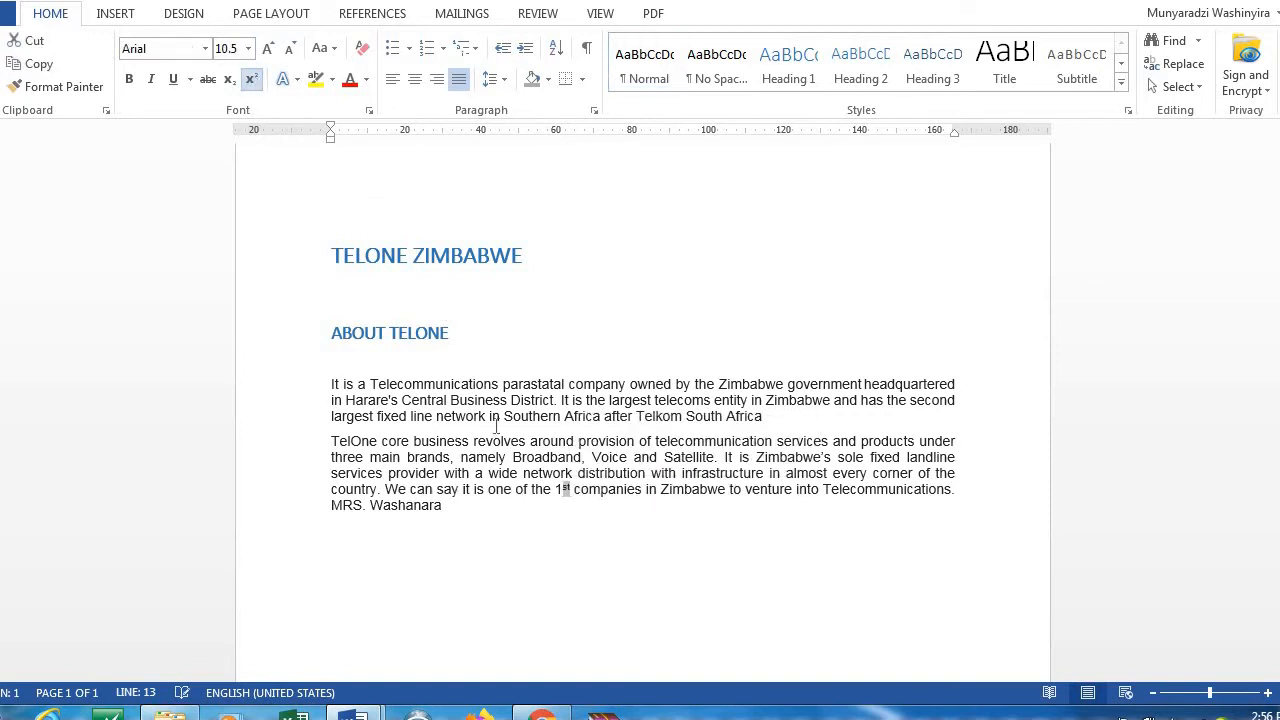
Delete "MRS." and the surname from the end of the second paragraph
click(455, 513)
key(BackSpace)
key(BackSpace)
key(BackSpace)
key(BackSpace)
key(BackSpace)
key(BackSpace)
key(BackSpace)
key(BackSpace)
key(BackSpace)
key(BackSpace)
key(BackSpace)
key(BackSpace)
key(BackSpace)
key(BackSpace)
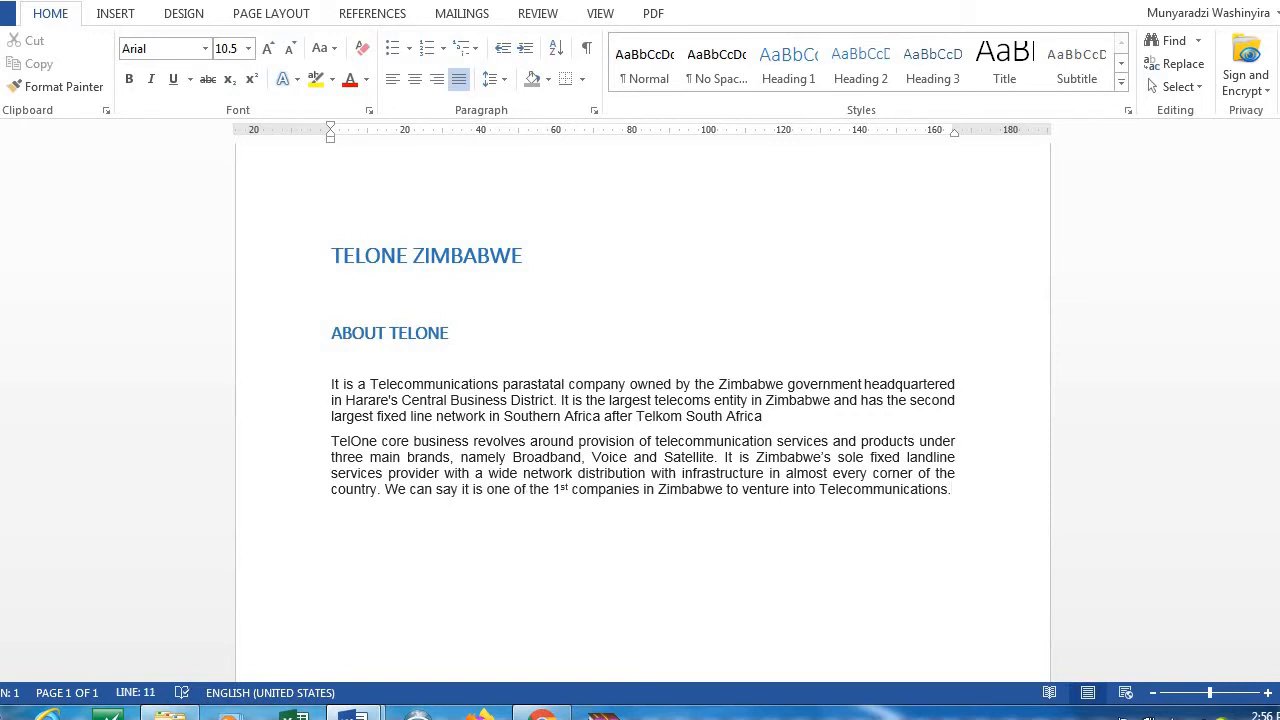
Add "102" directly after "Telecommunications." at the end of the second paragraph and format its "2" as subscript
text(10)
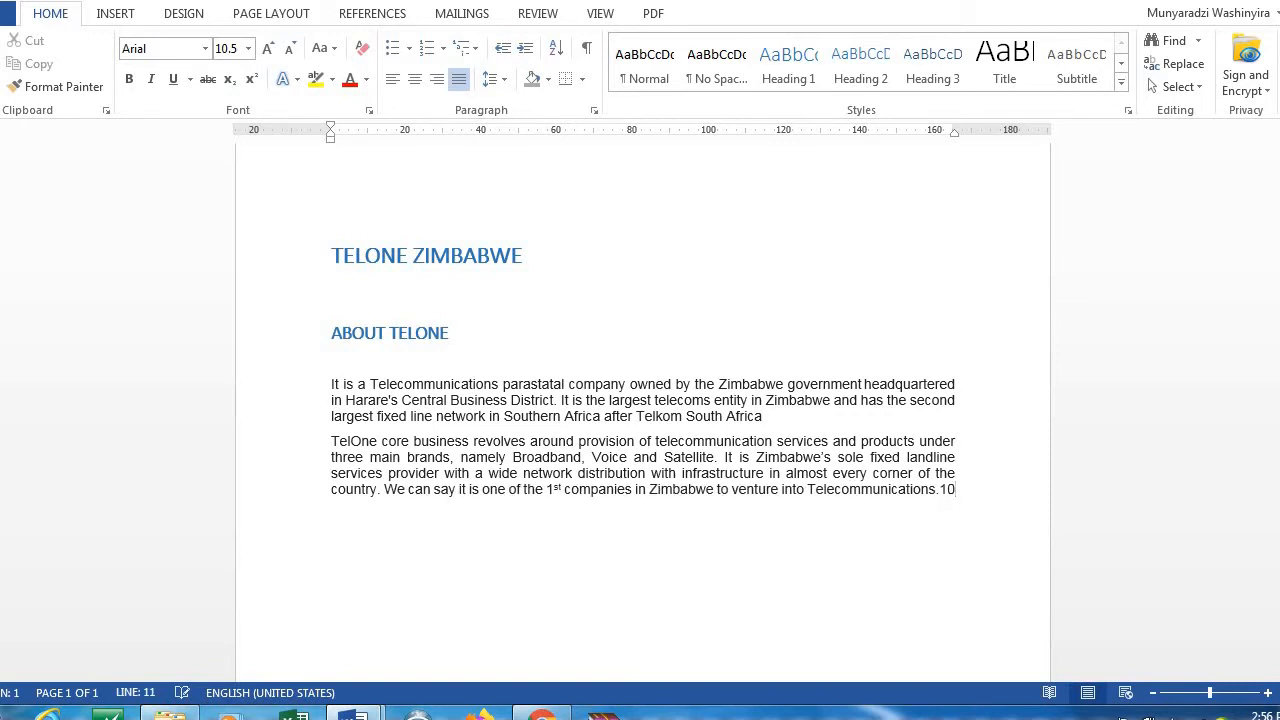
text(2)
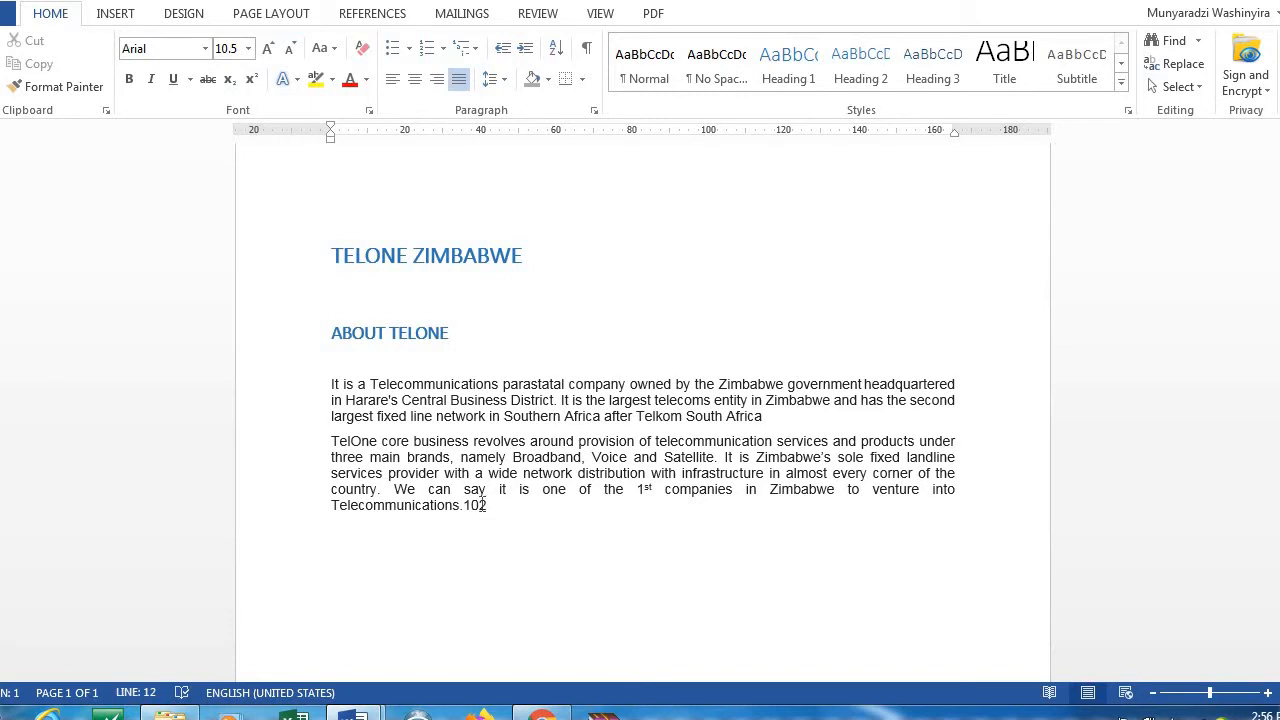
drag(488, 508, 478, 508)
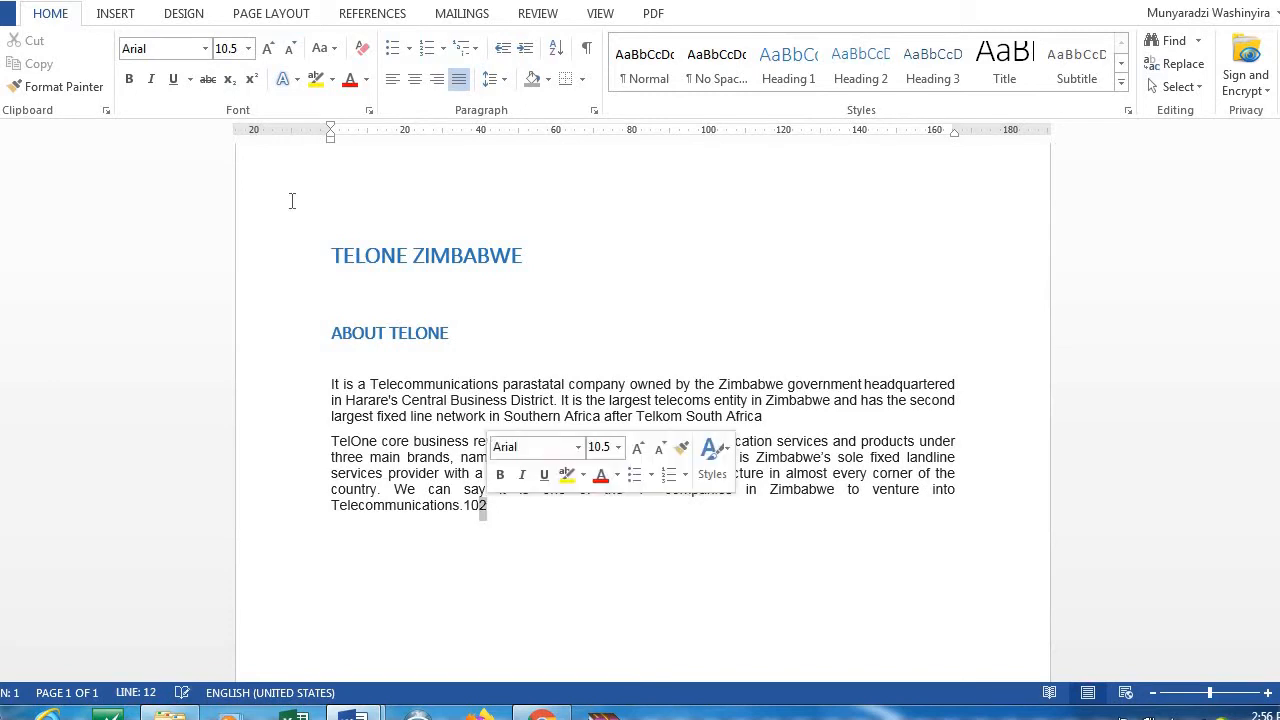
click(229, 80)
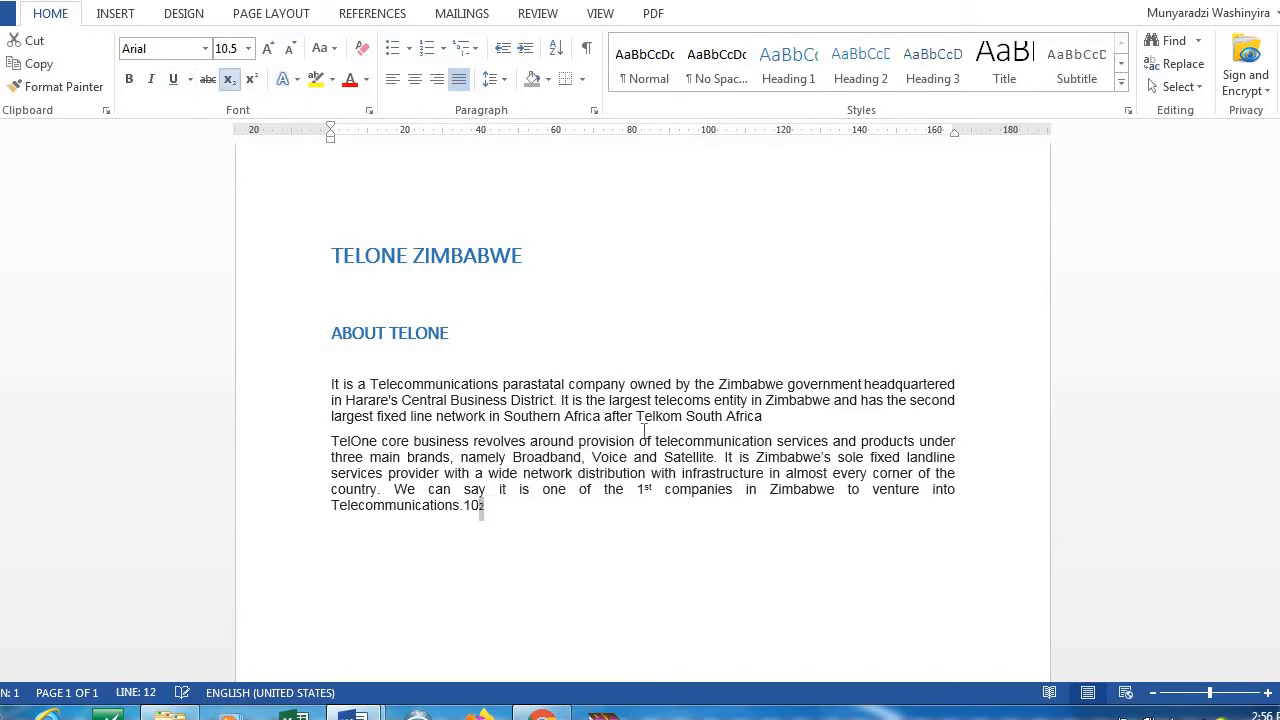
click(518, 529)
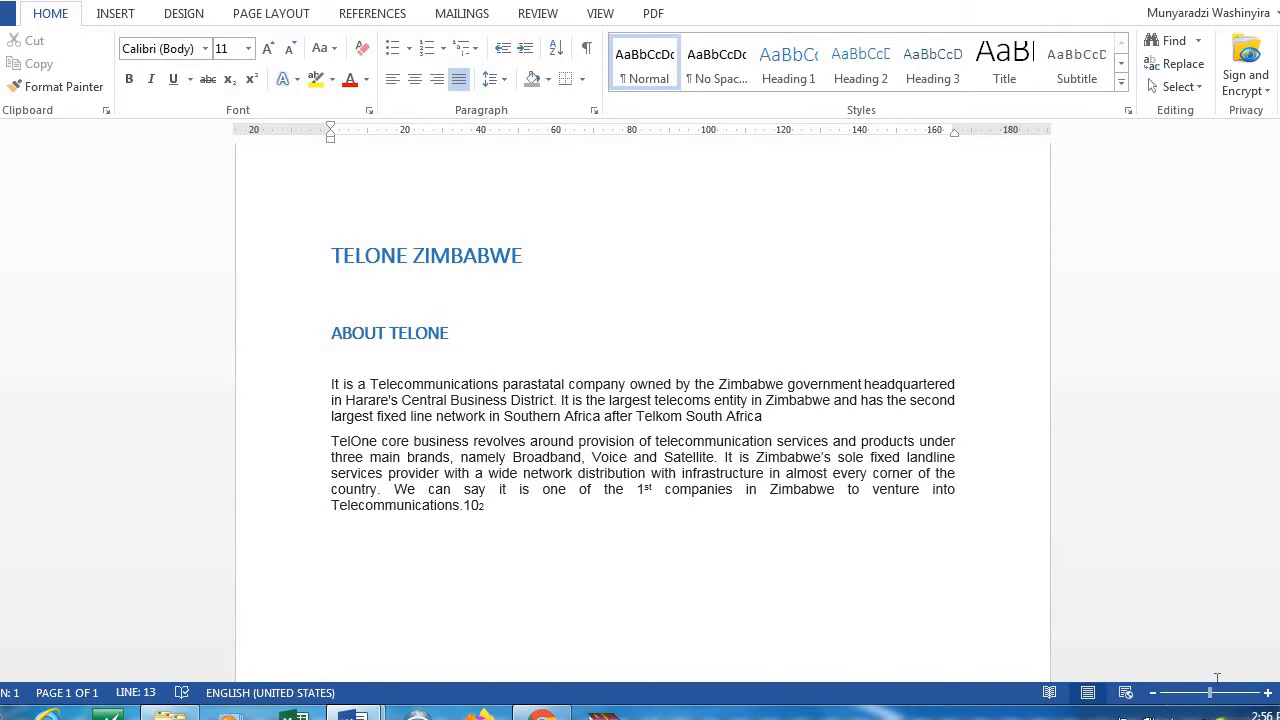
Insert a table with 2 columns and 5 rows below the second body paragraph
mouse_move(1210, 700)
mouse_down()
mouse_move(1233, 700)
mouse_move(1183, 700)
mouse_move(1209, 700)
mouse_up()
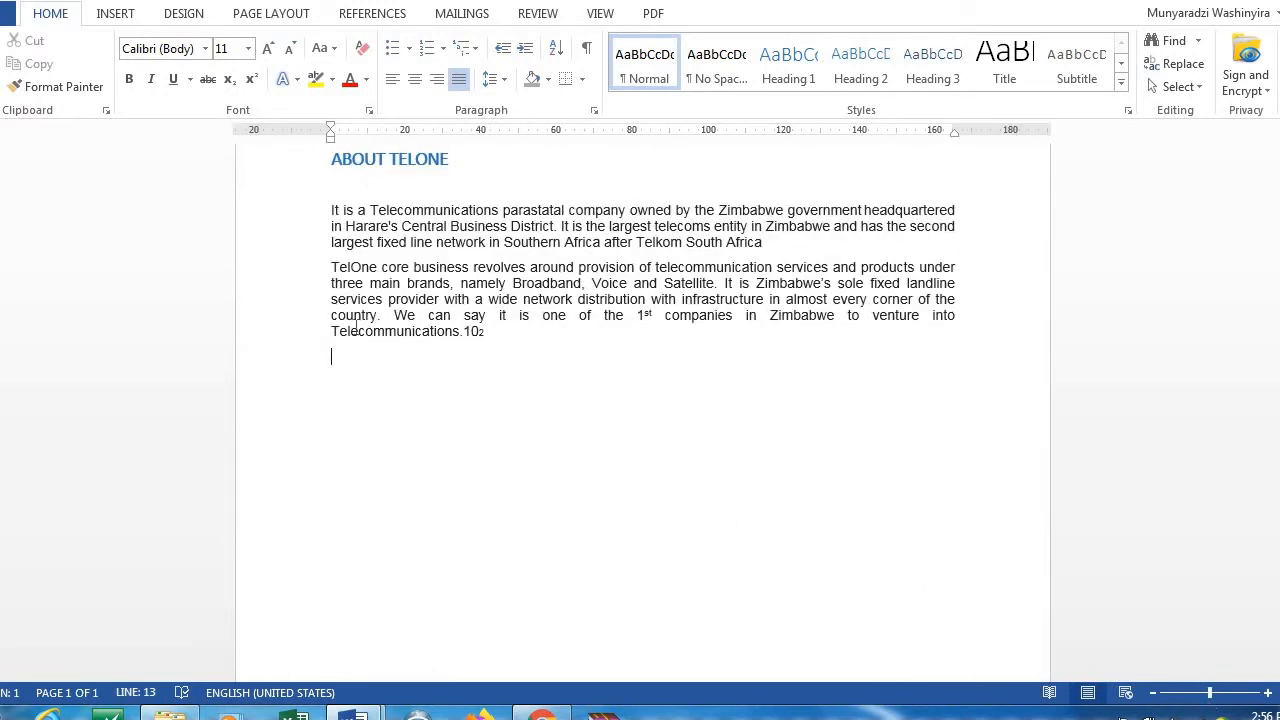
click(118, 16)
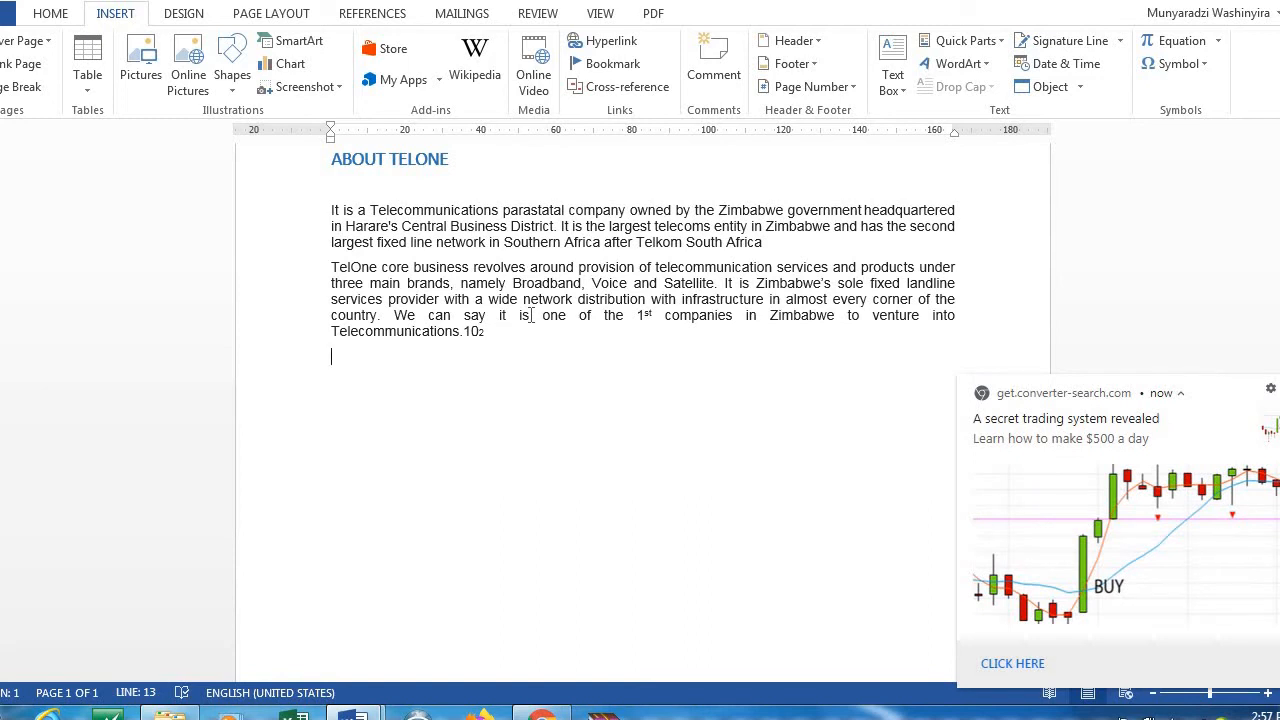
click(88, 78)
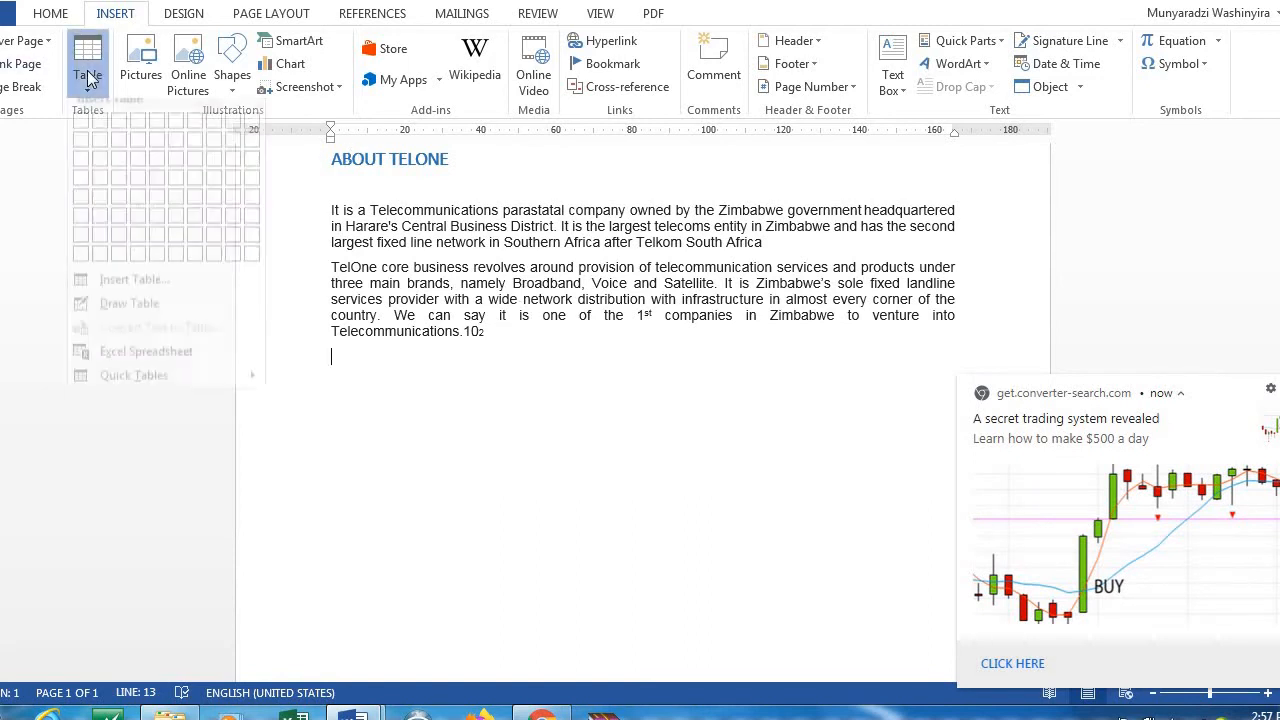
click(150, 292)
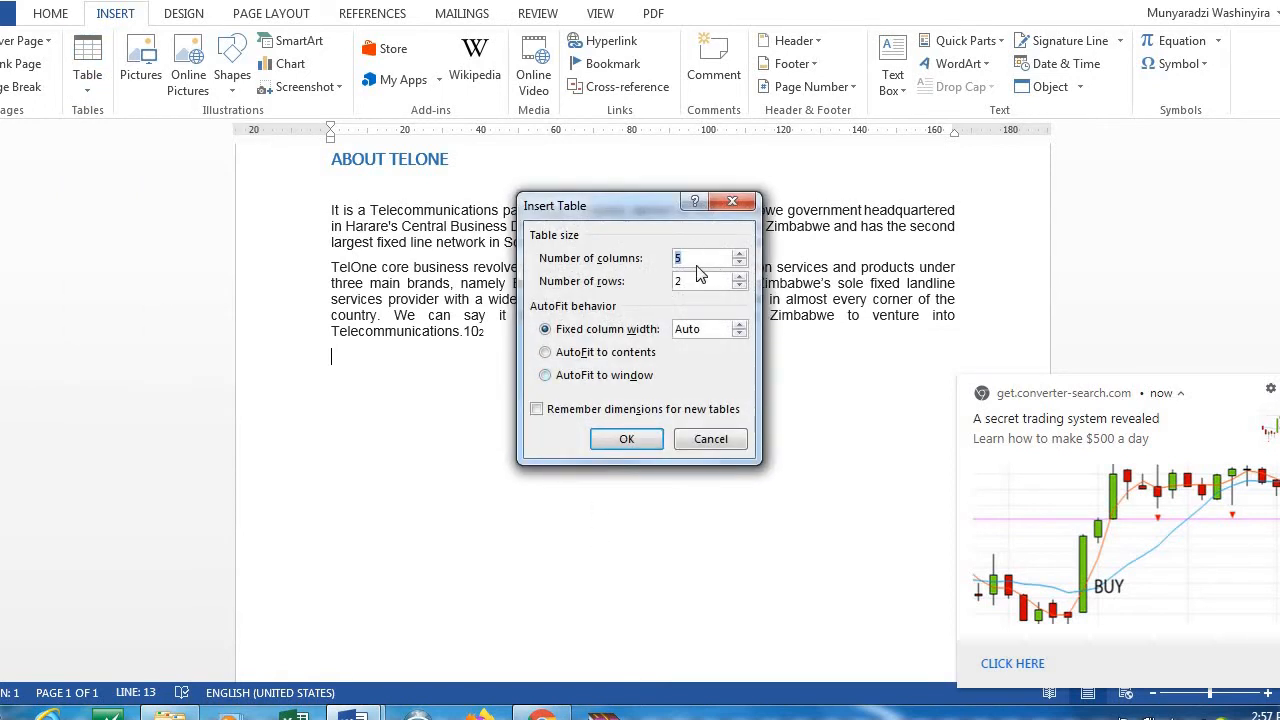
key(BackSpace)
text(2)
click(686, 281)
key(BackSpace)
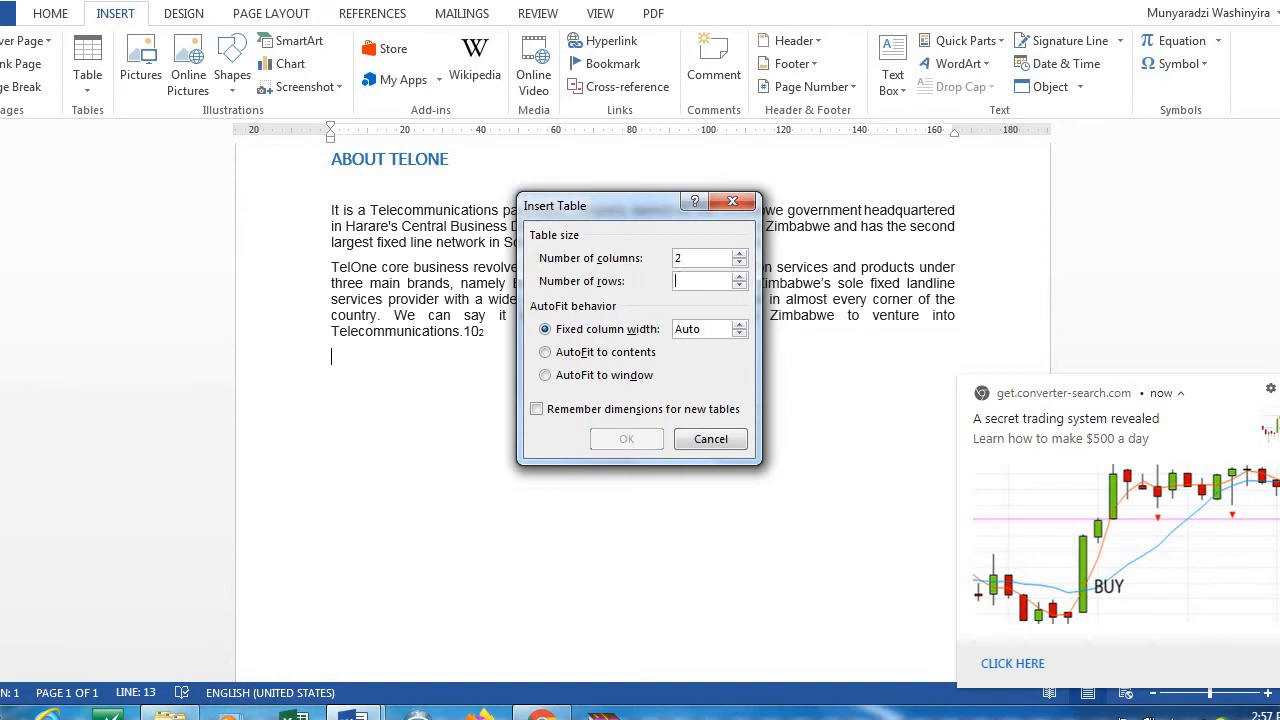
text(5)
click(628, 439)
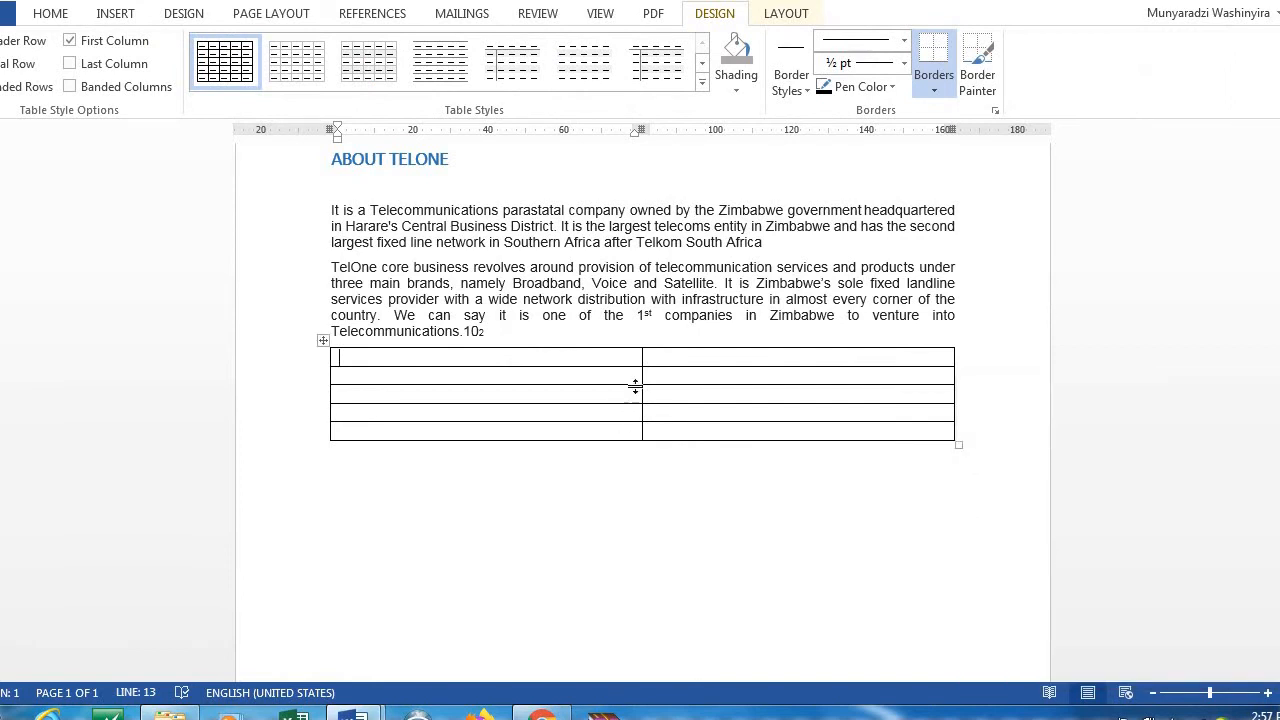
Add an empty line between the second paragraph and the table, and another below the table
click(502, 336)
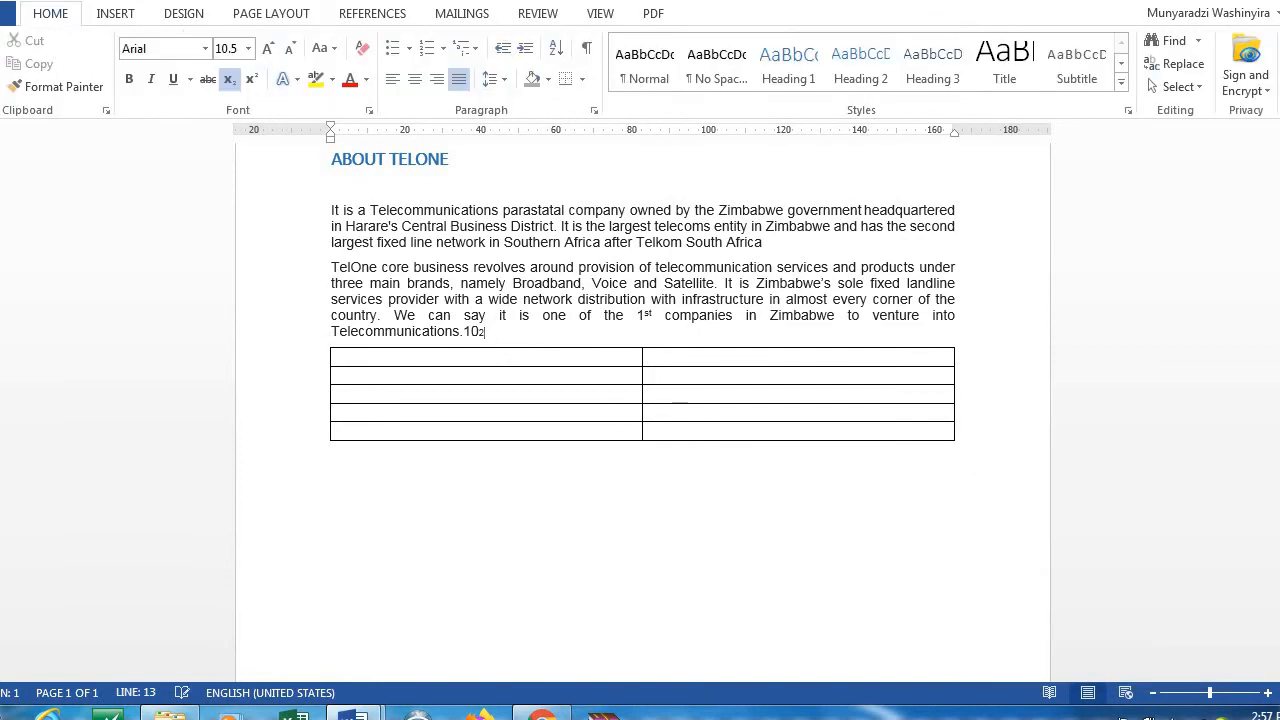
key(Return)
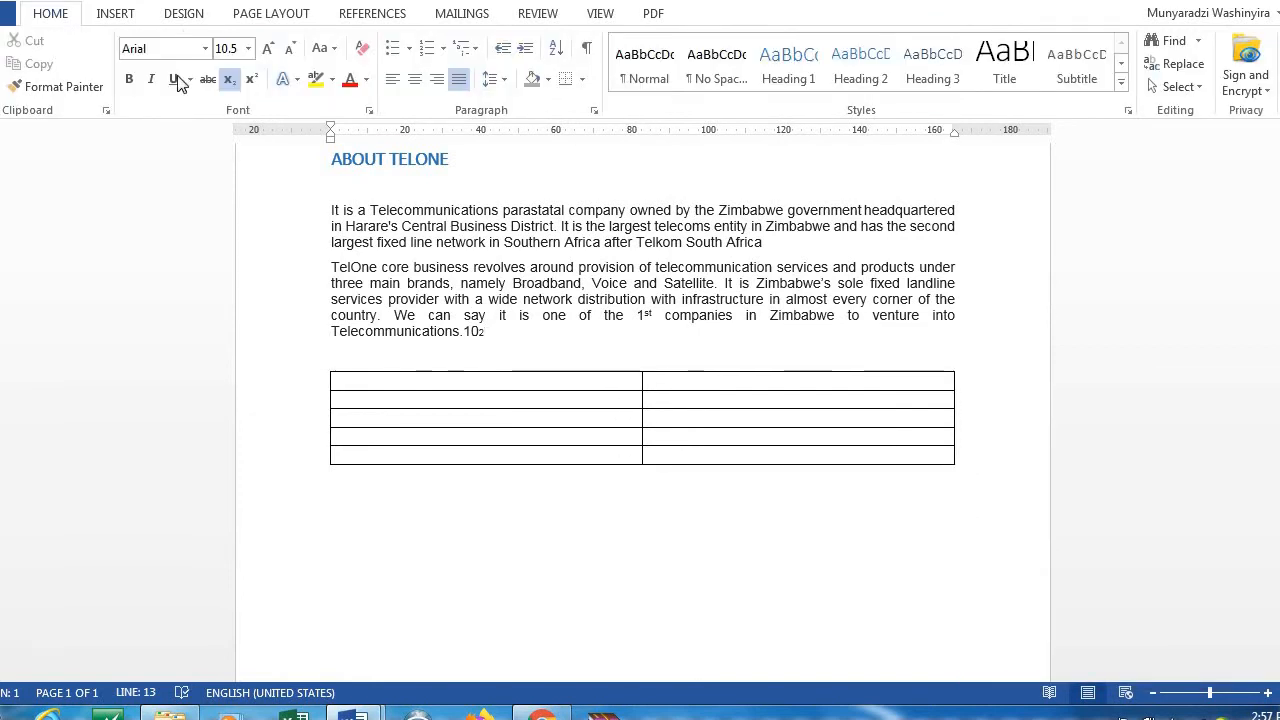
click(113, 16)
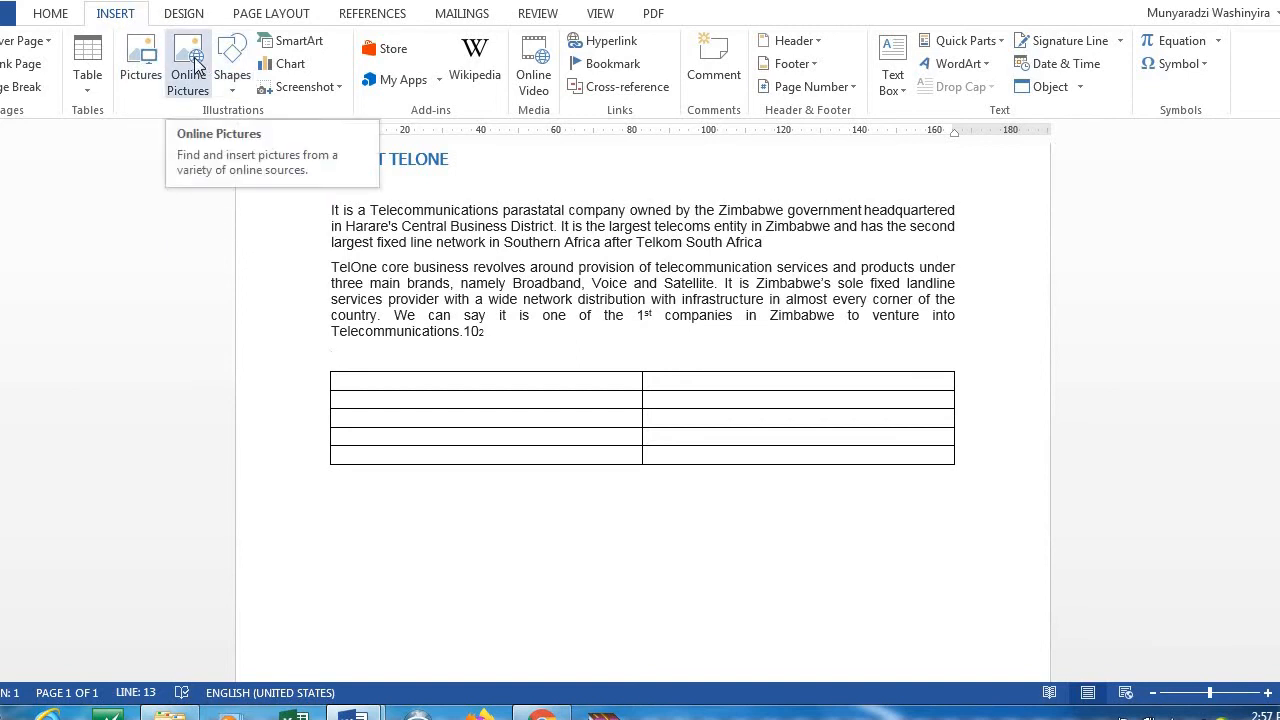
click(430, 521)
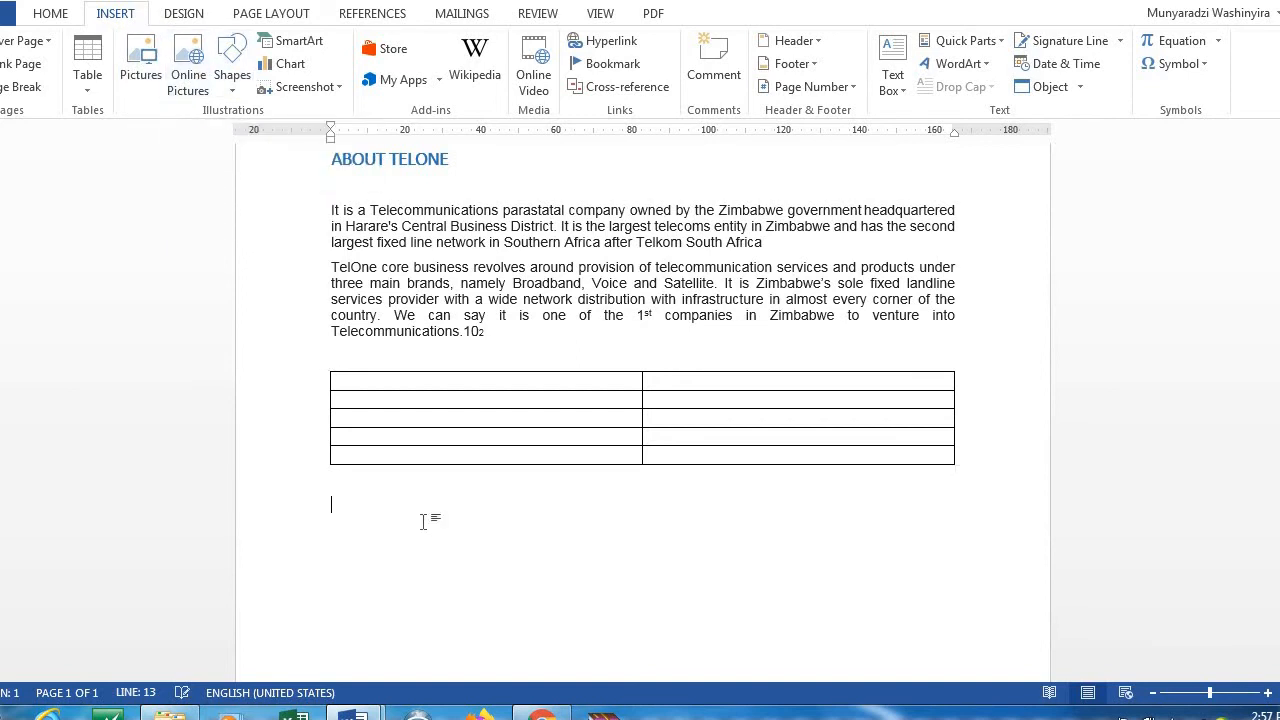
key(Return)
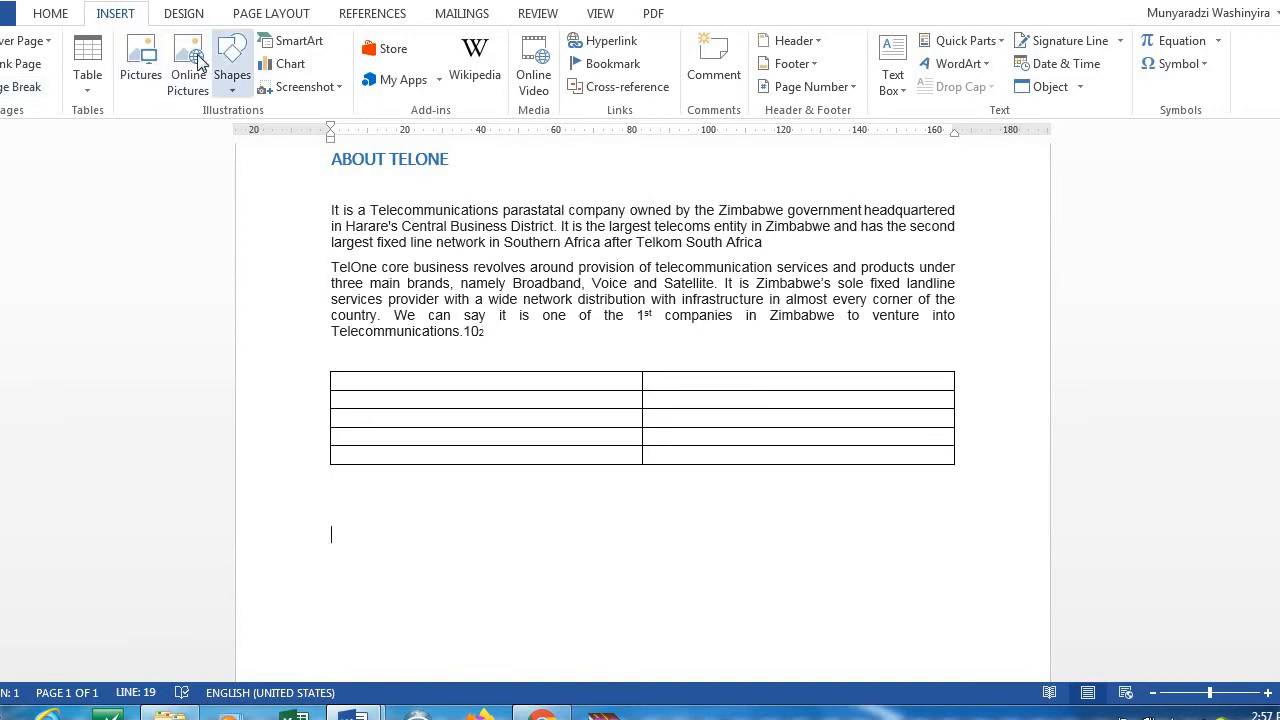
Search Bing online pictures for "flowers" and insert the yellow lily picture below the table
click(195, 62)
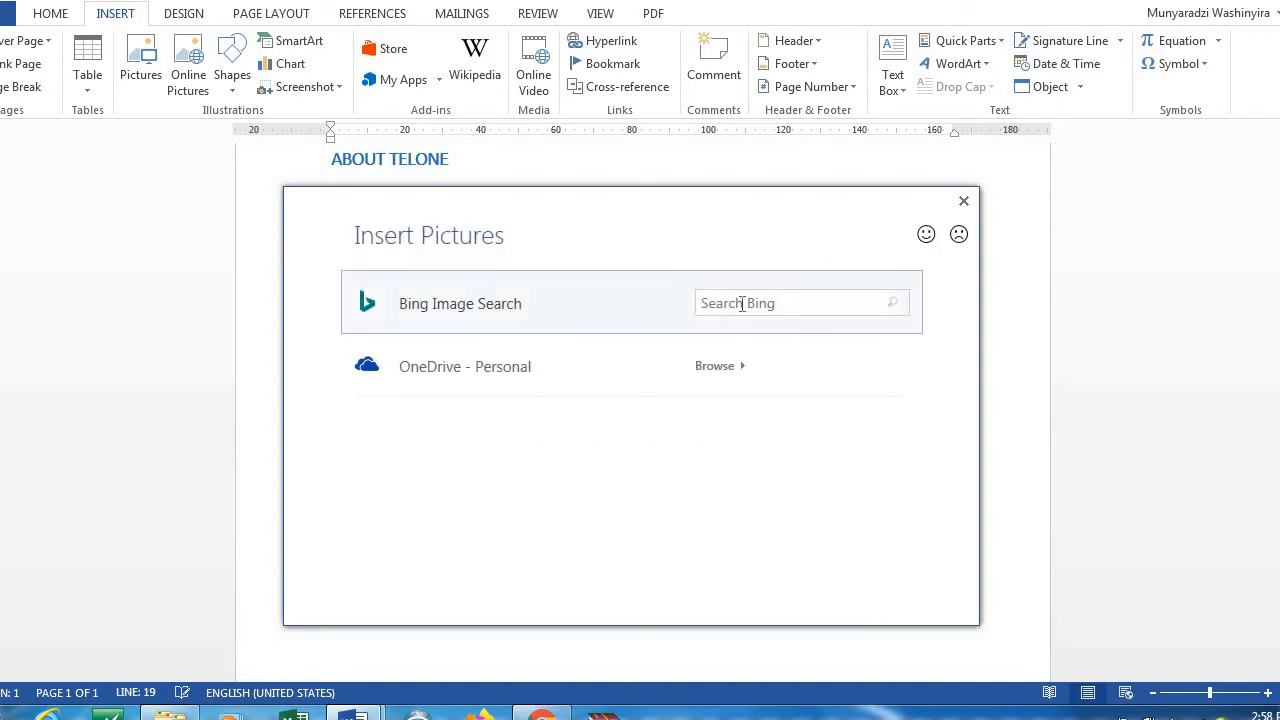
click(742, 304)
text(flowers)
key(Return)
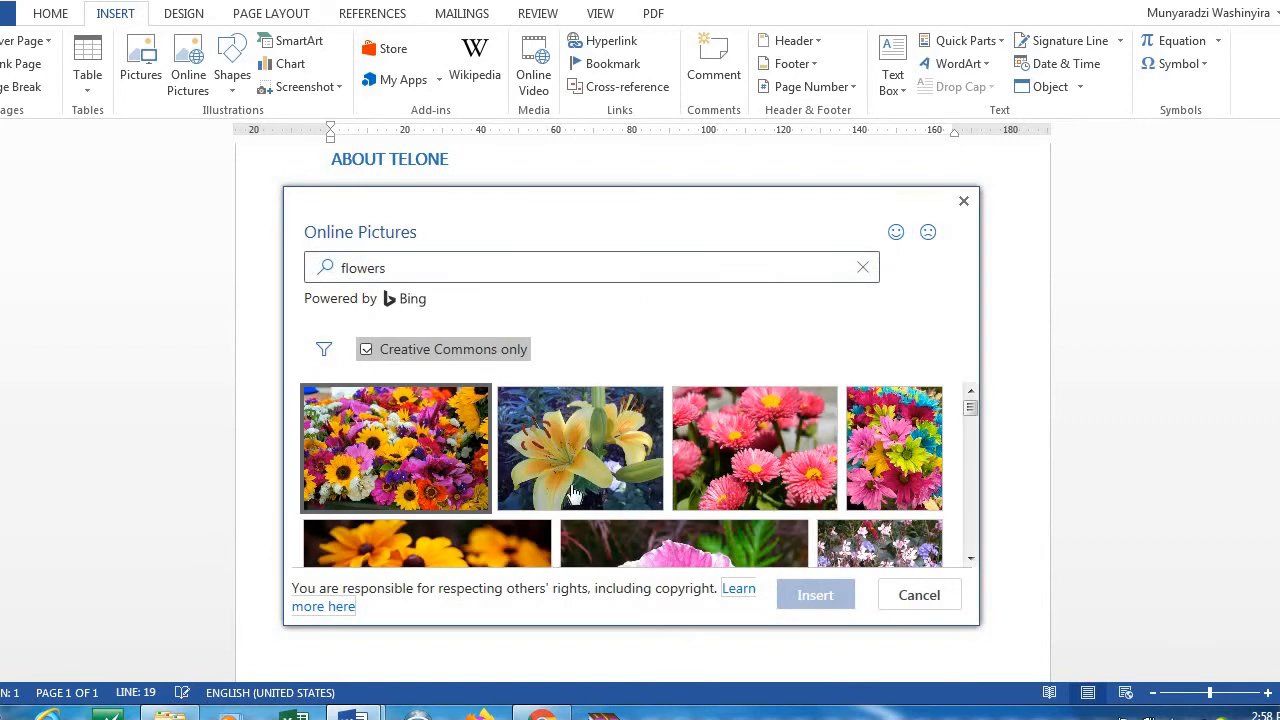
click(575, 492)
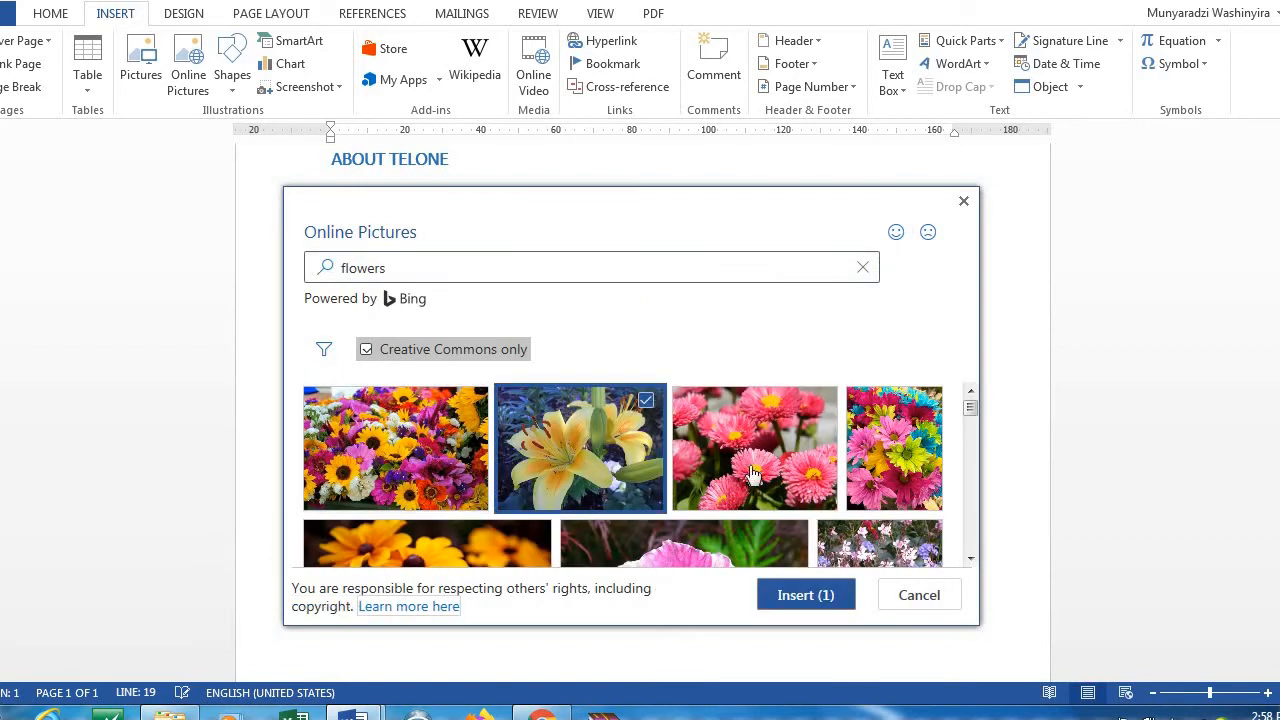
click(794, 596)
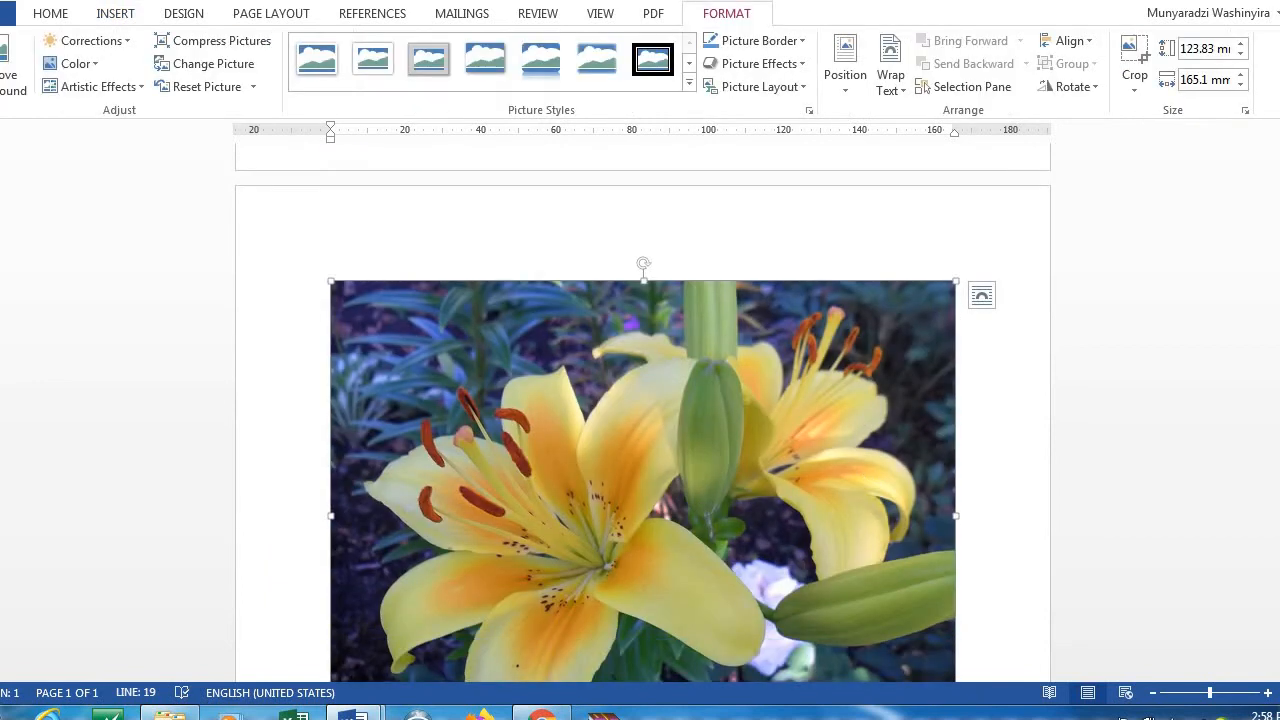
Insert a Basic Block List SmartArt graphic on the line below the lily picture
scroll(643, 420, down, 3)
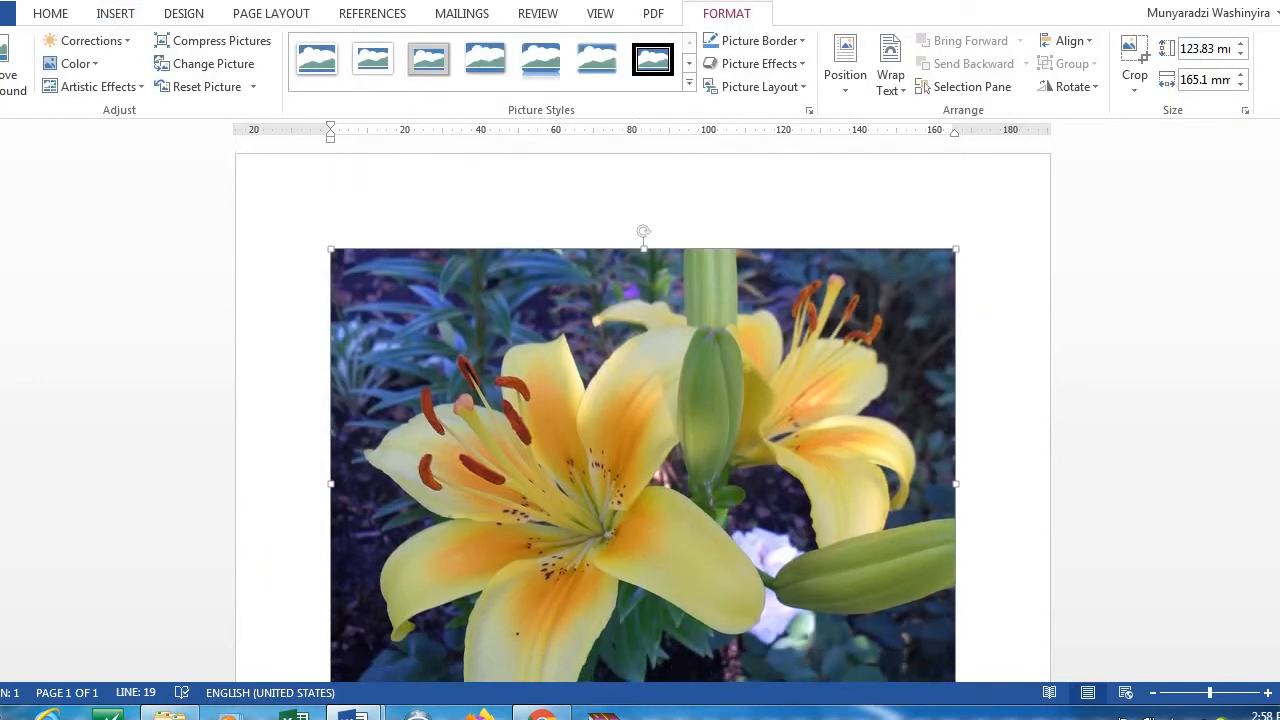
scroll(580, 414, down, 8)
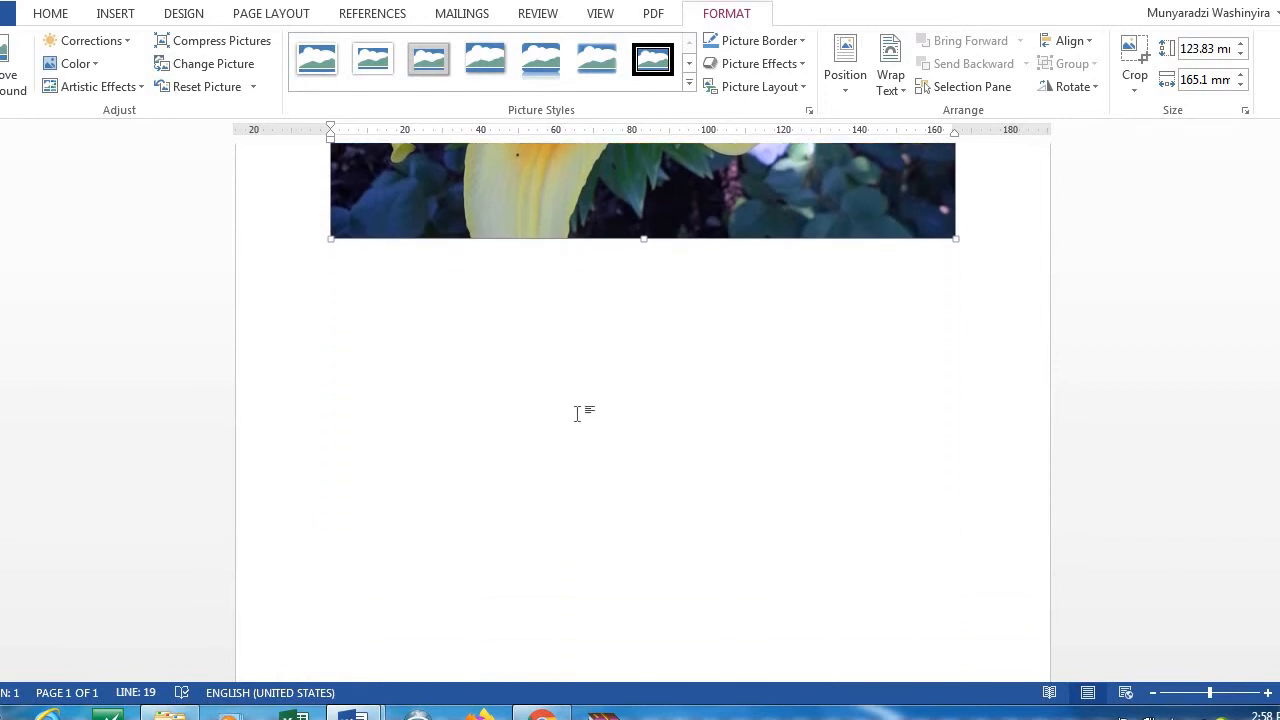
click(994, 240)
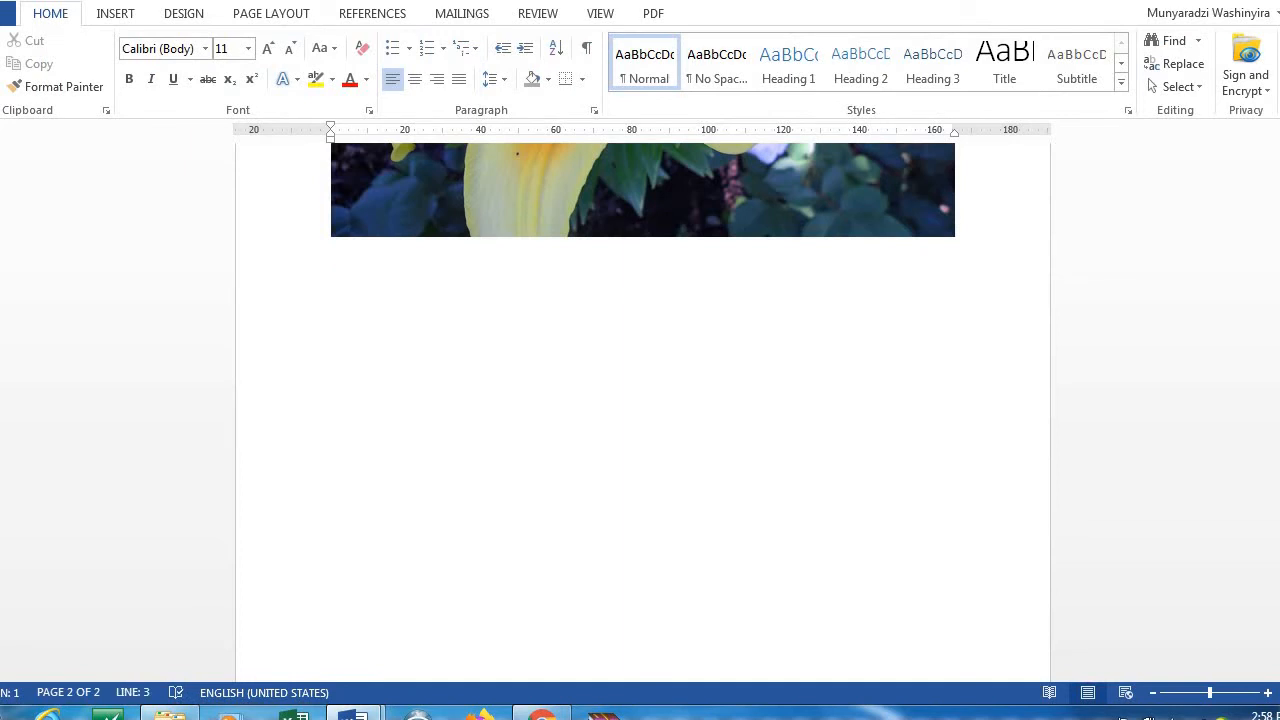
click(116, 16)
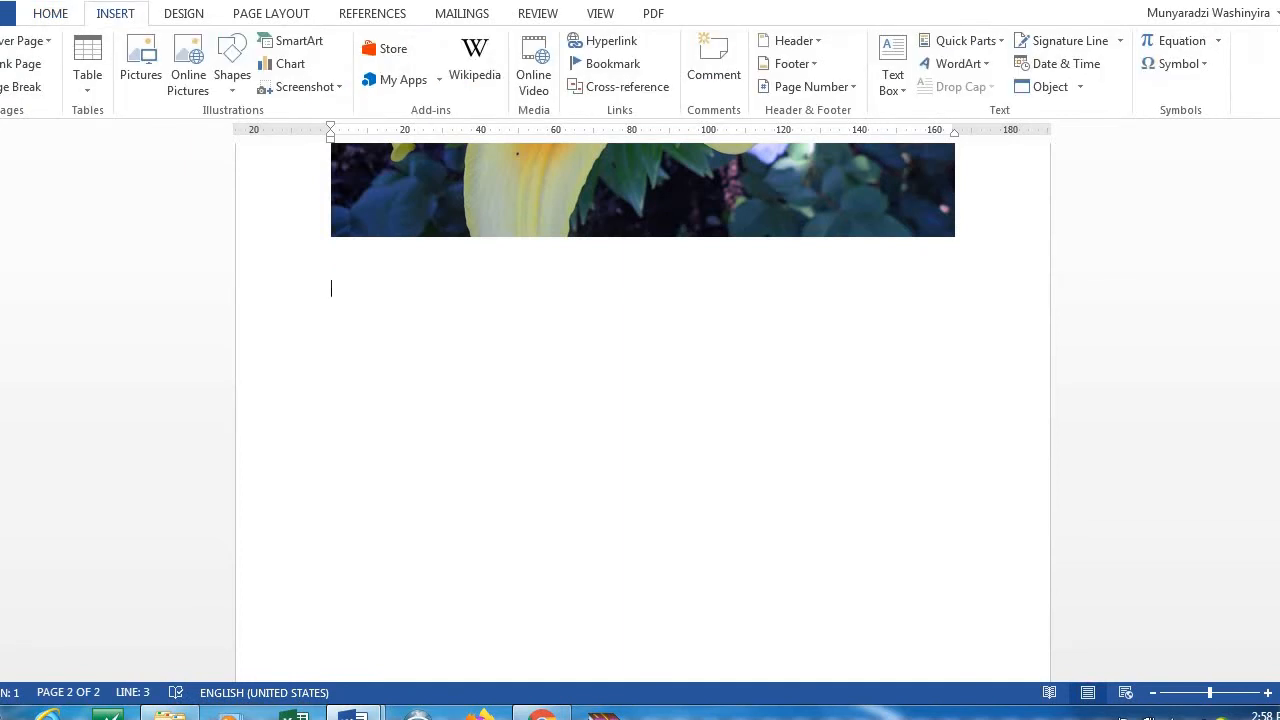
click(296, 40)
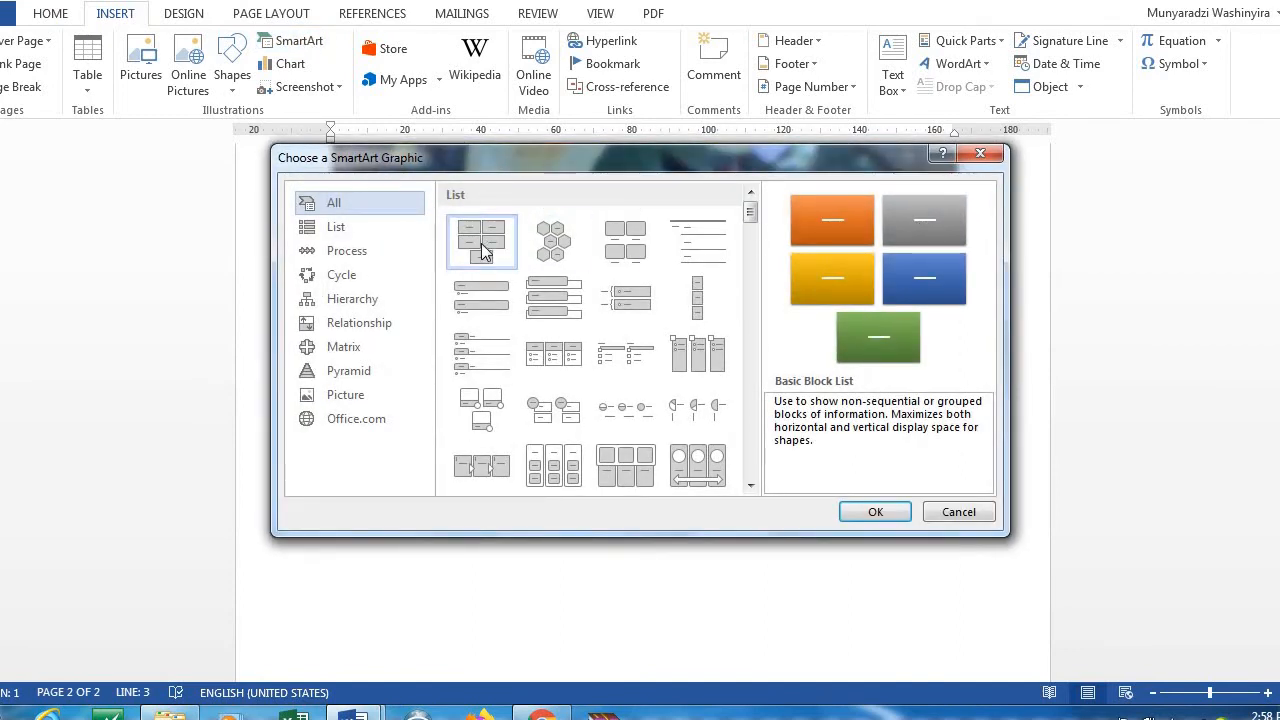
click(897, 511)
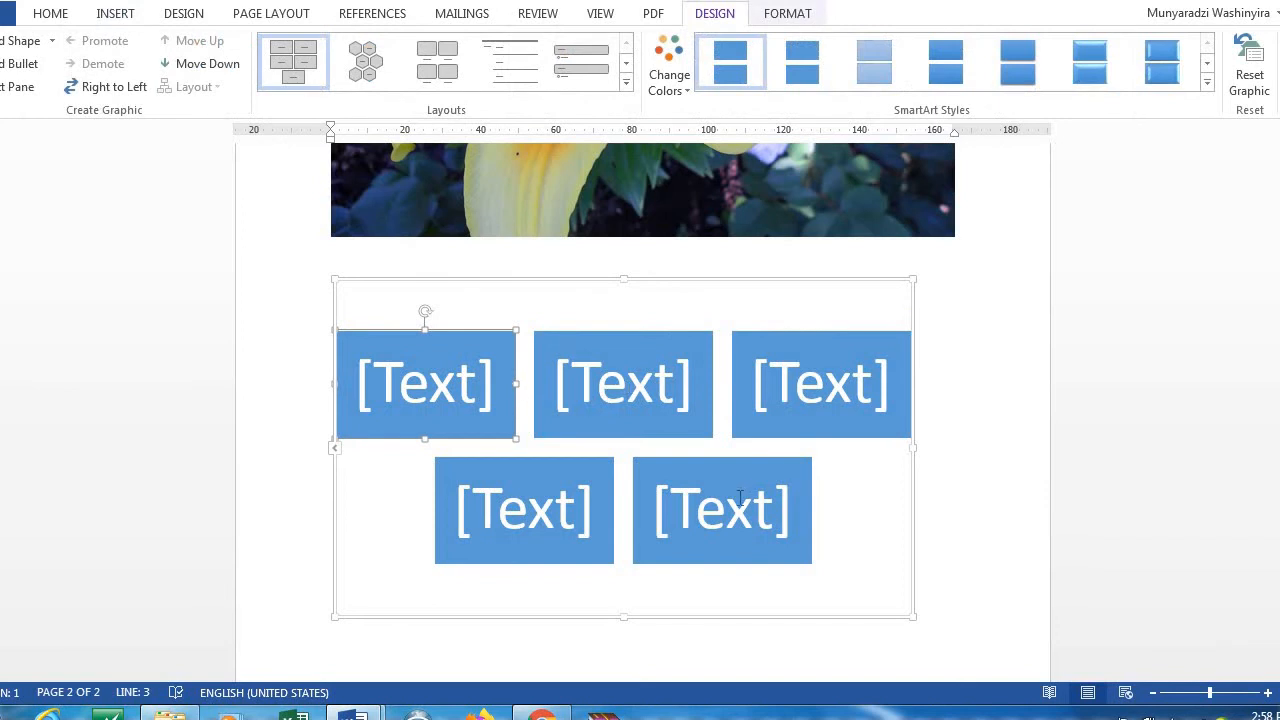
Increase the SmartArt graphic's height until its five blocks rearrange into three rows, and deselect it
drag(624, 617, 640, 617)
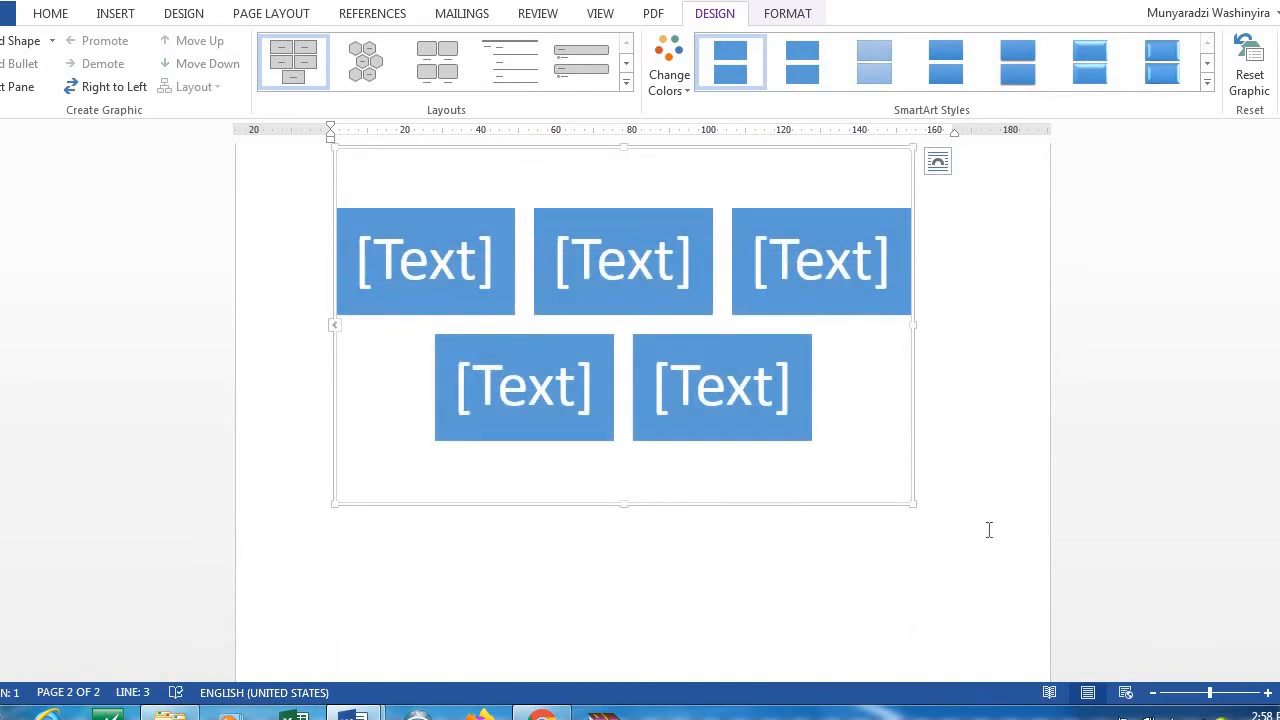
drag(626, 519, 627, 536)
click(960, 357)
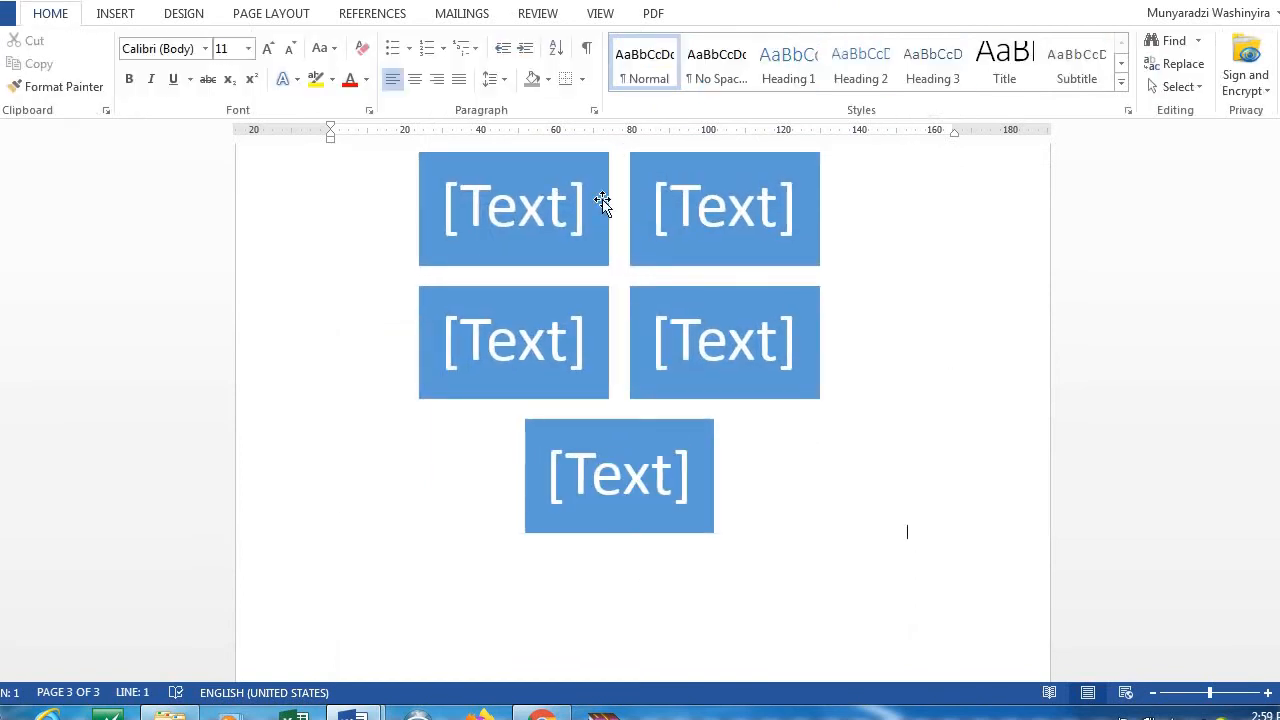
click(511, 230)
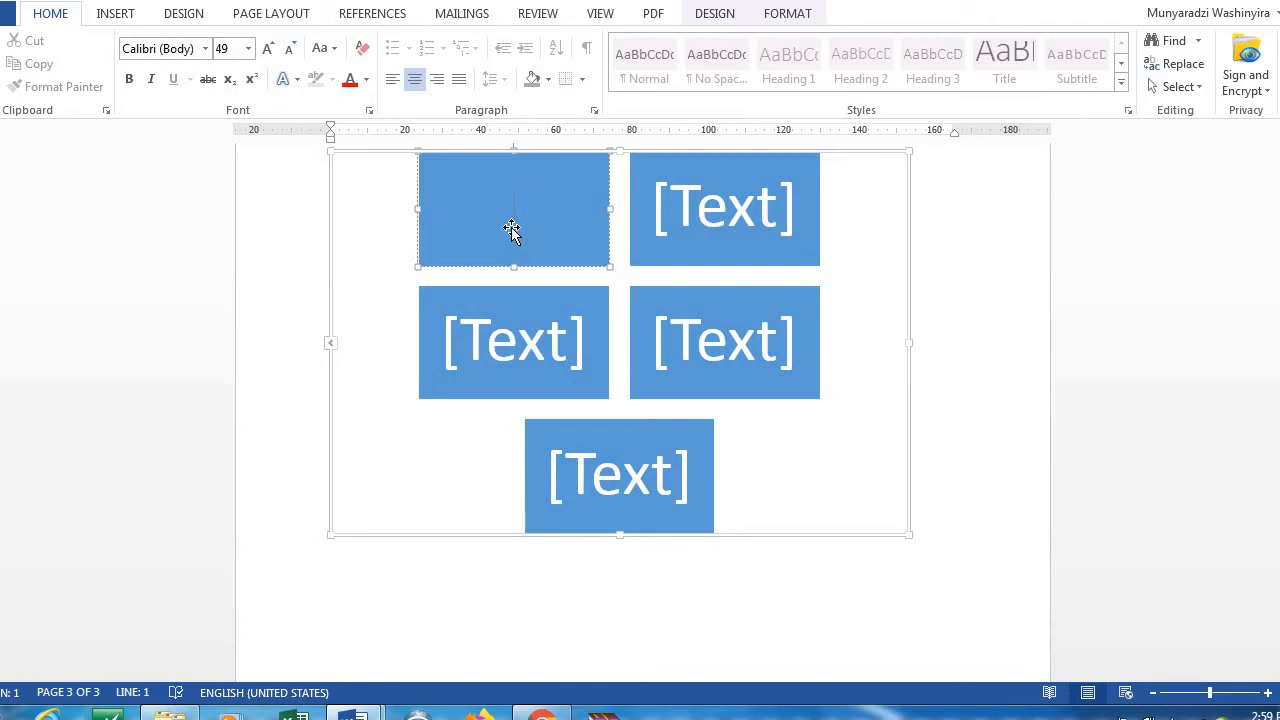
click(531, 343)
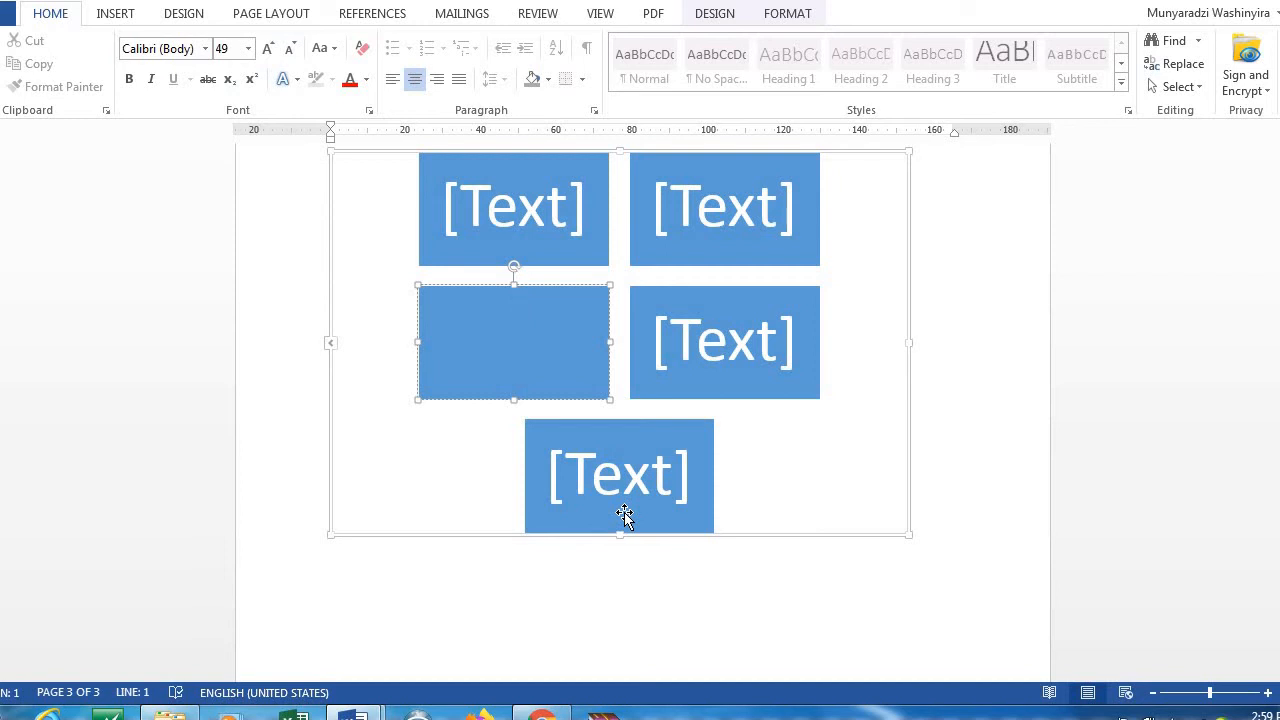
click(116, 12)
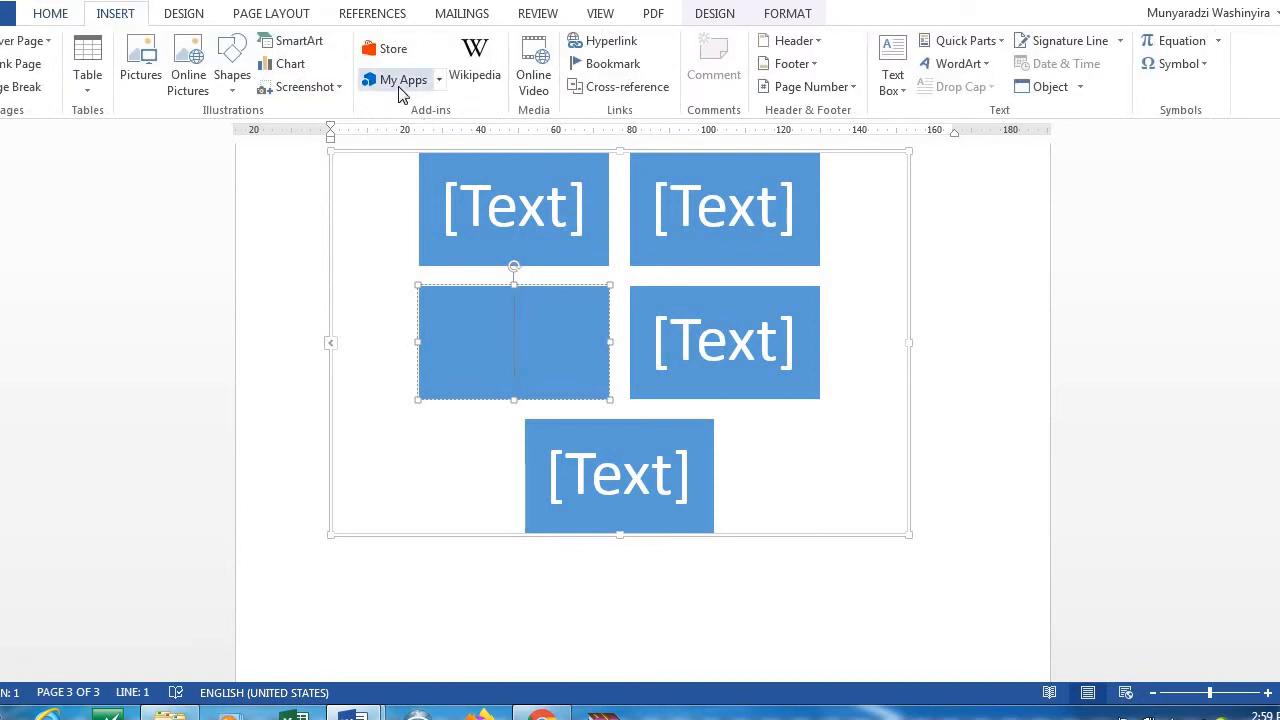
click(231, 72)
key(Escape)
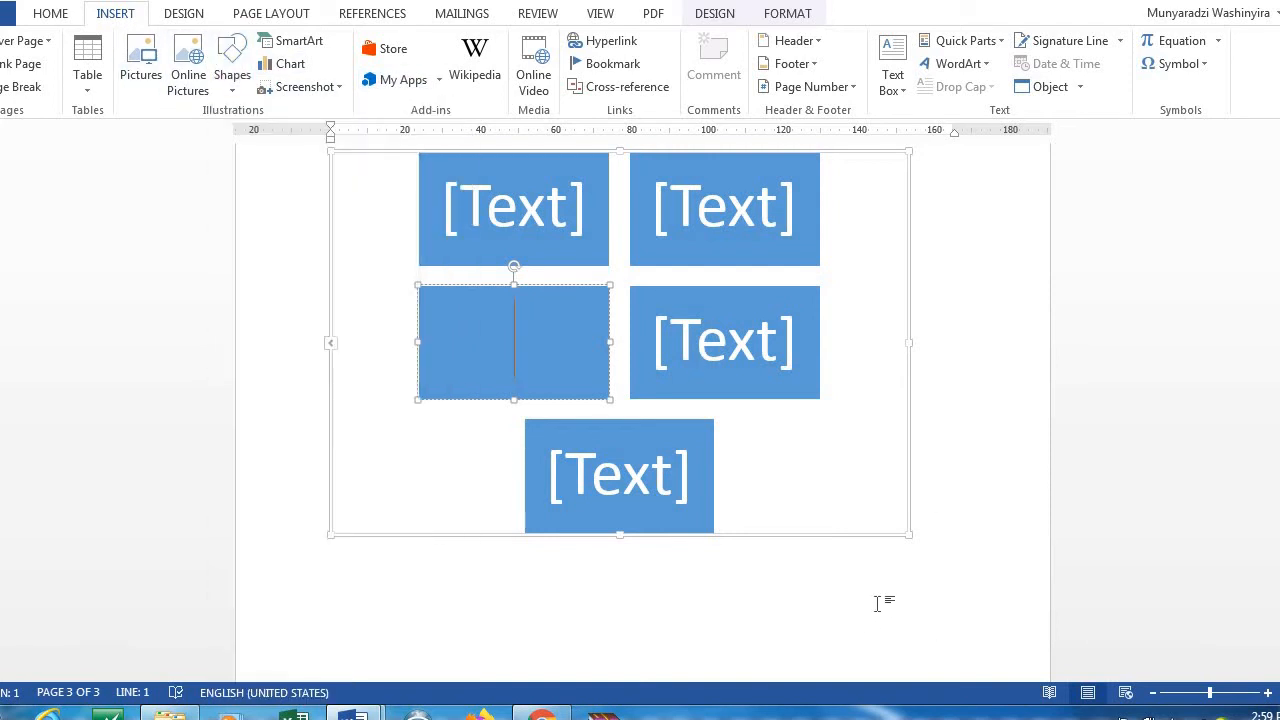
Insert a rounded rectangle below the SmartArt graphic and widen it to about 81 mm
scroll(686, 523, down, 4)
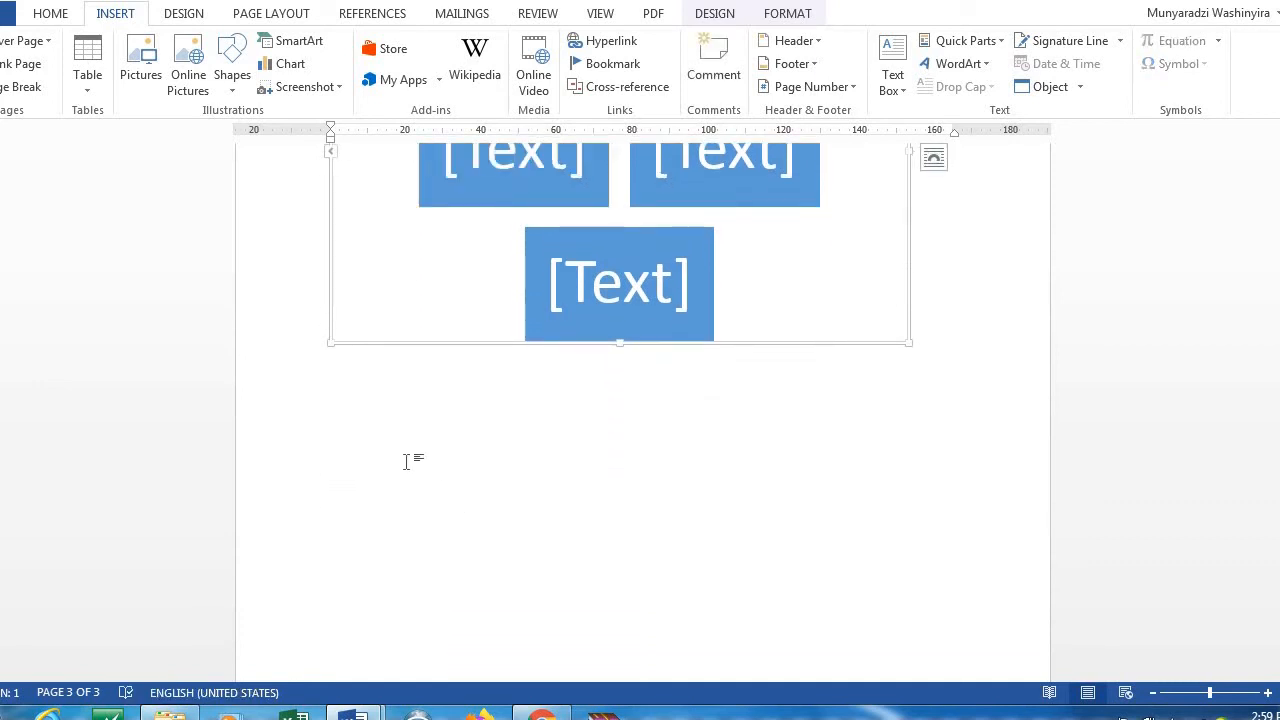
click(929, 351)
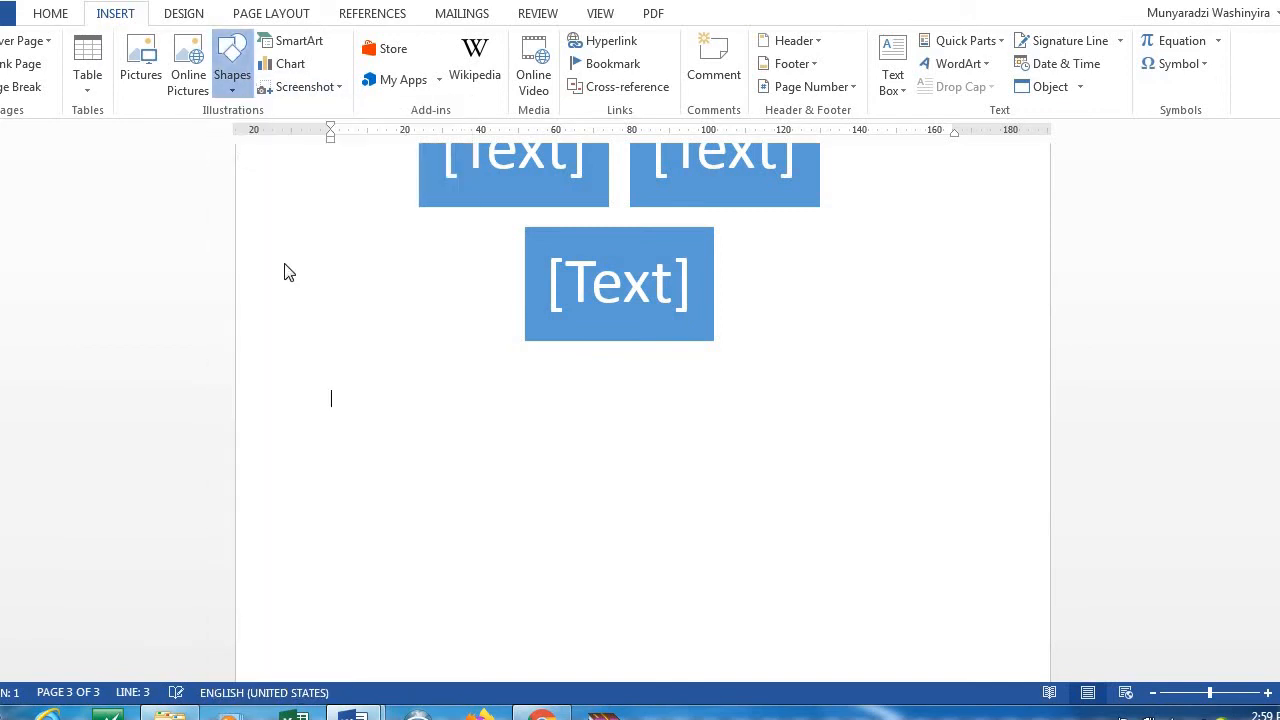
click(232, 88)
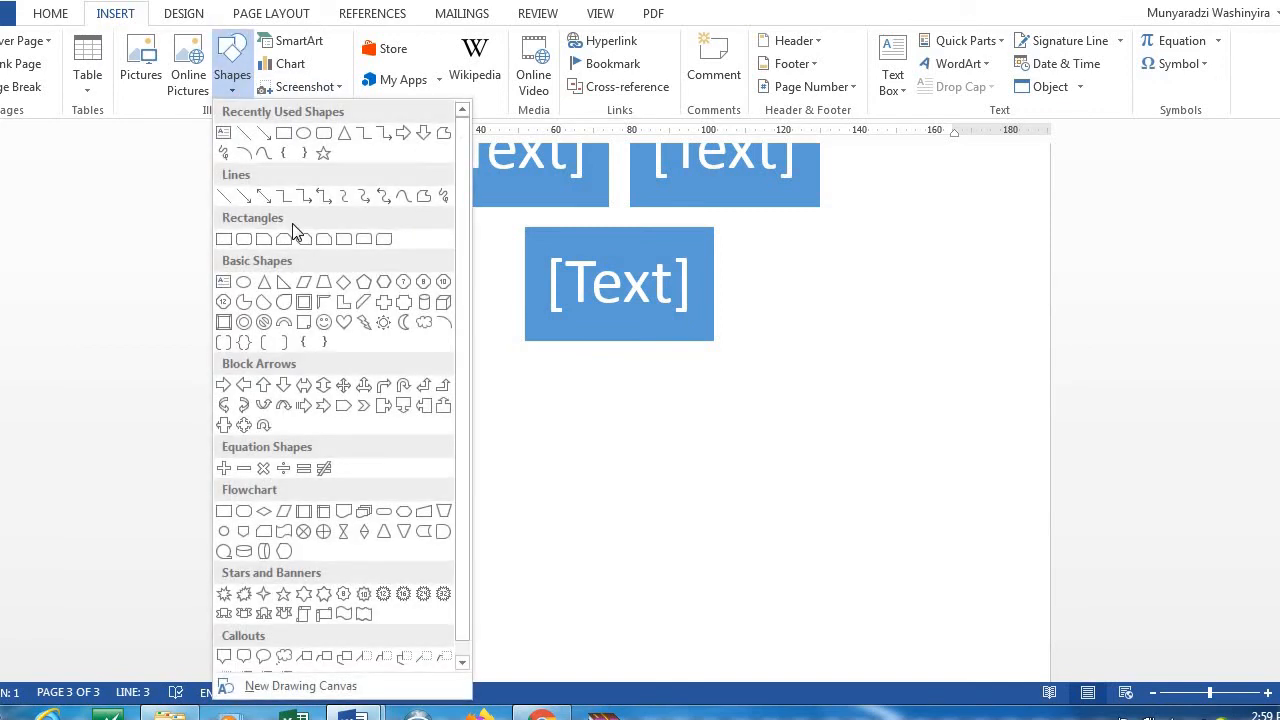
click(243, 240)
click(494, 523)
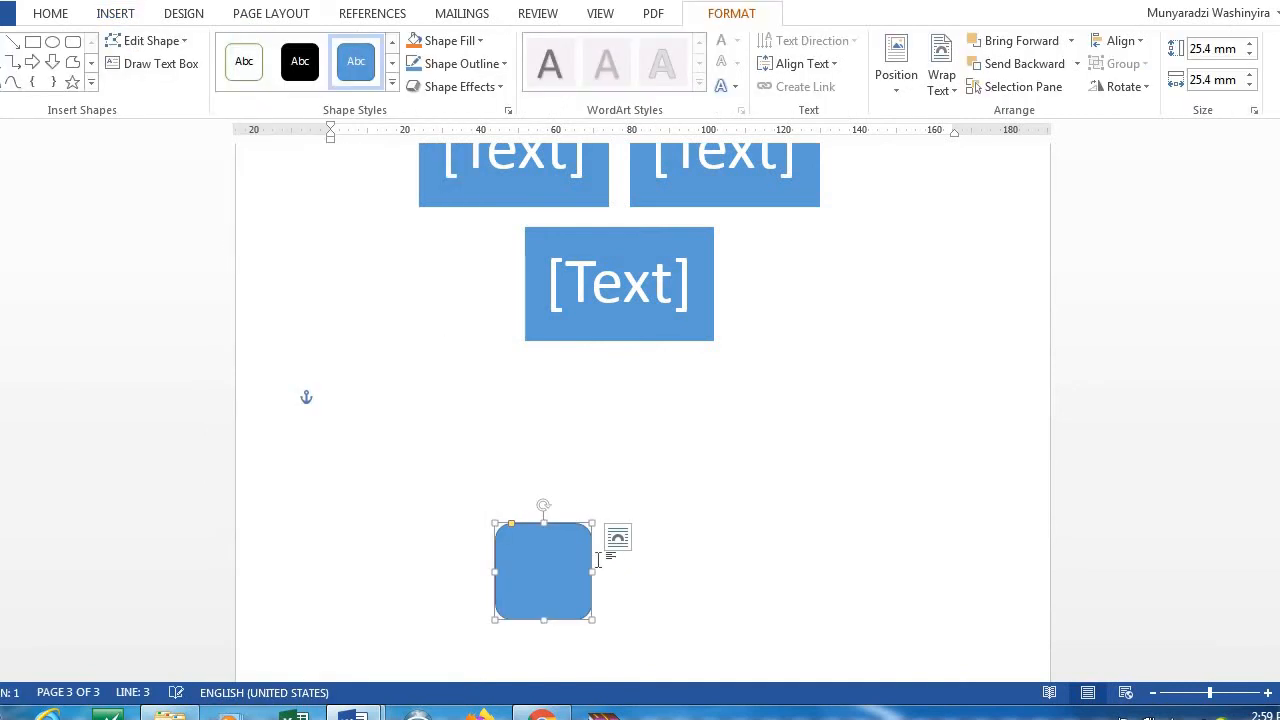
drag(592, 571, 800, 574)
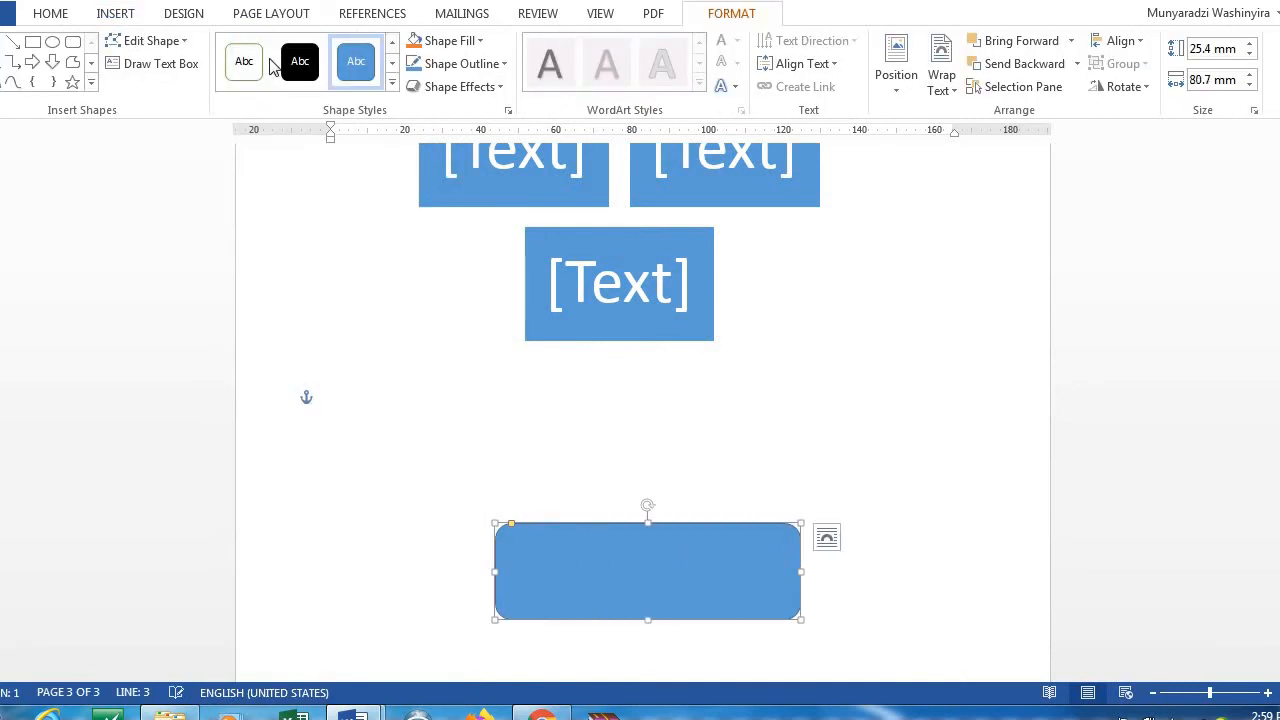
Apply the white-filled, green-outlined style to the rounded rectangle and add the text "CLASSES" inside it
click(240, 72)
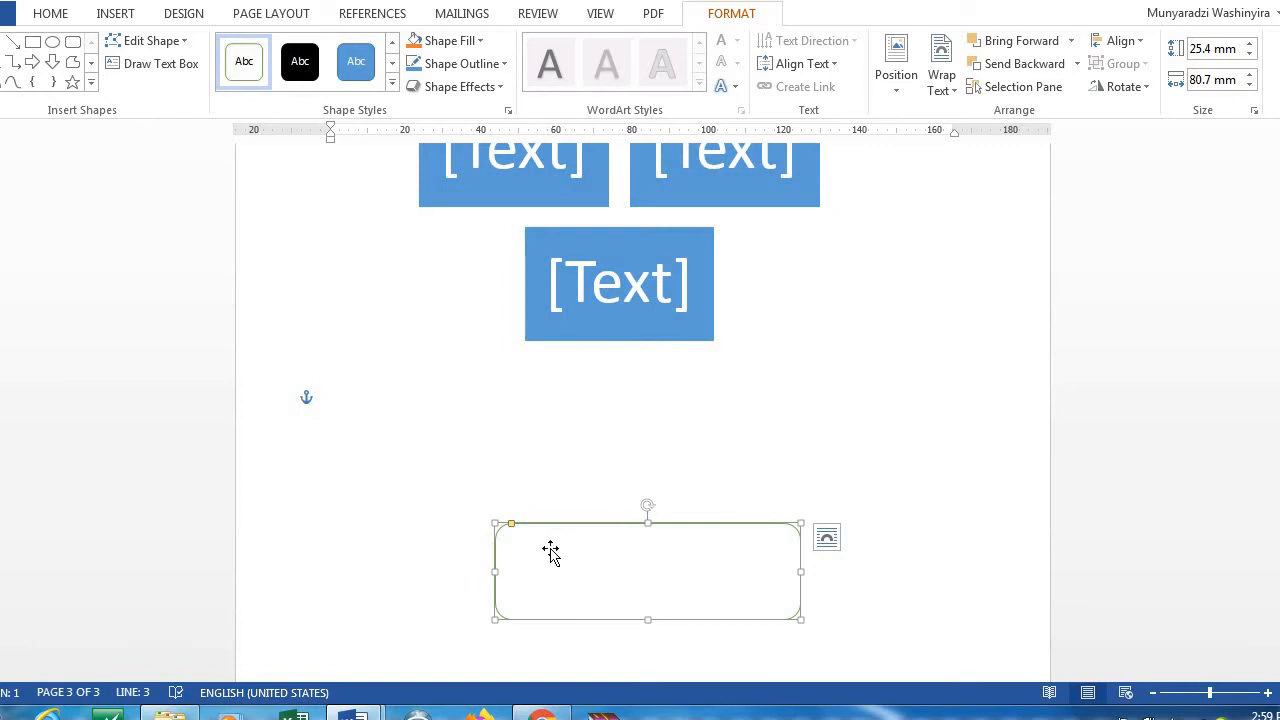
right_click(550, 589)
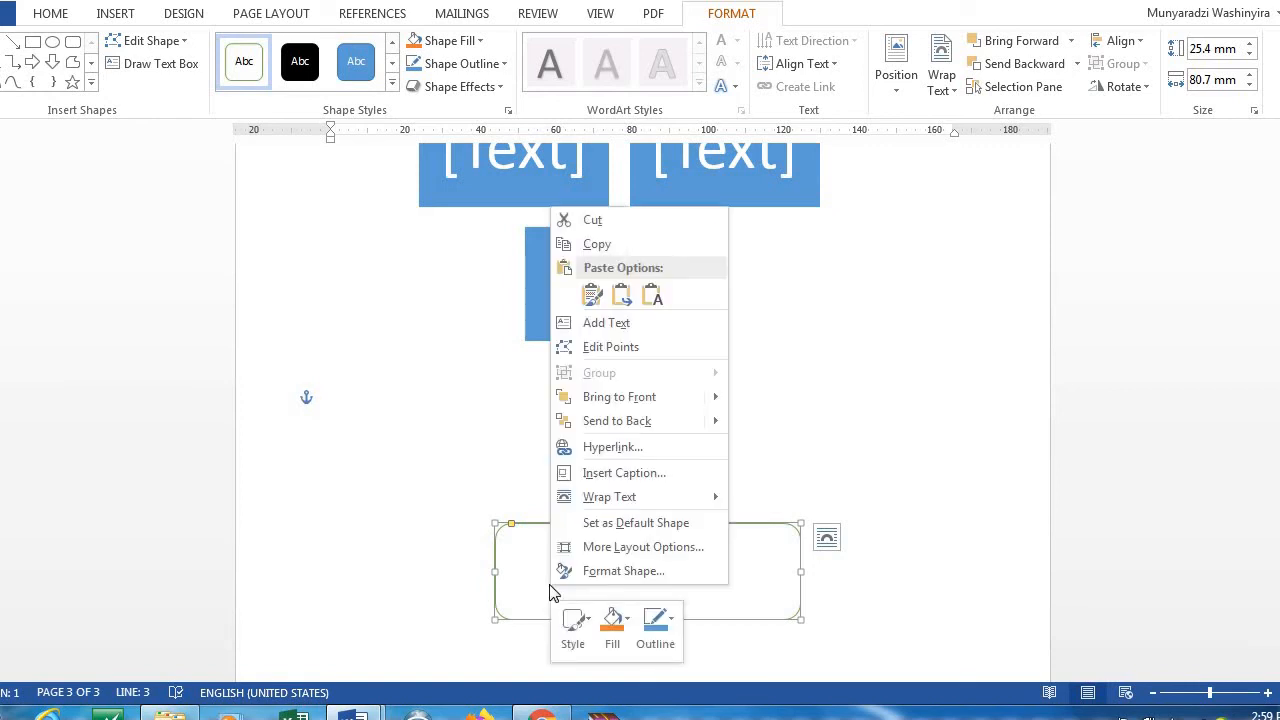
key(Escape)
click(537, 583)
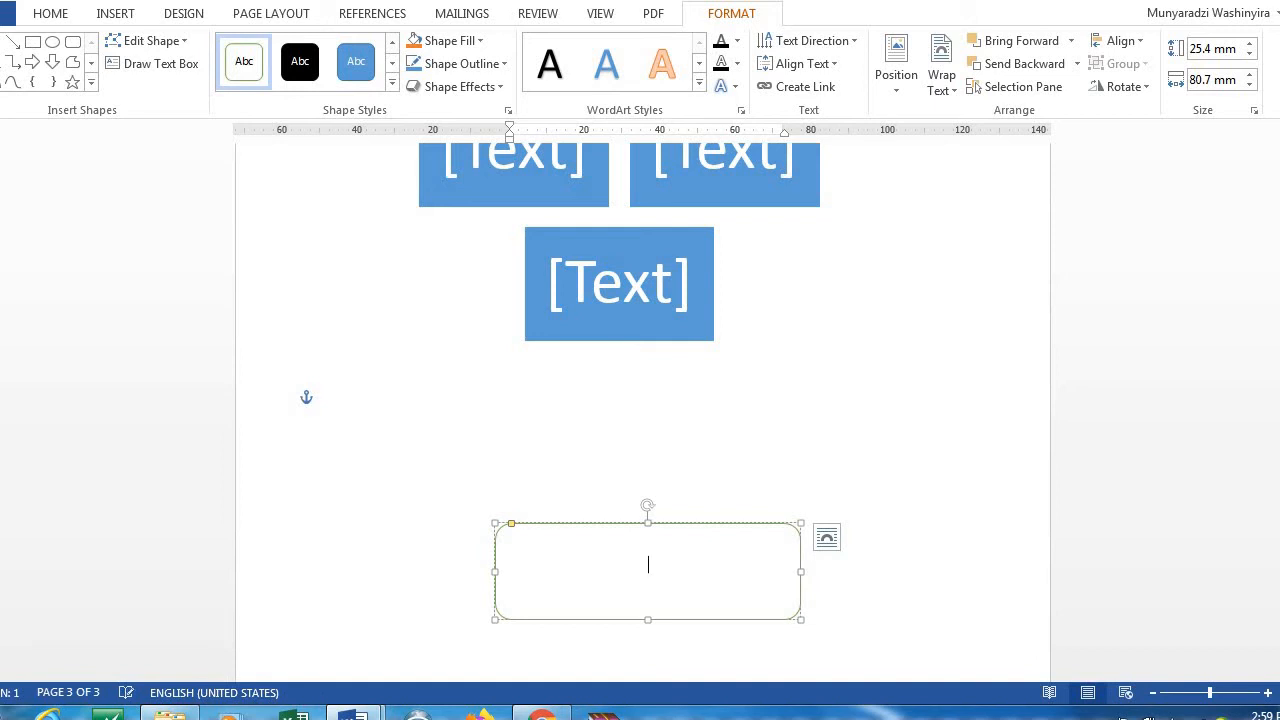
text(CLASSES)
click(970, 654)
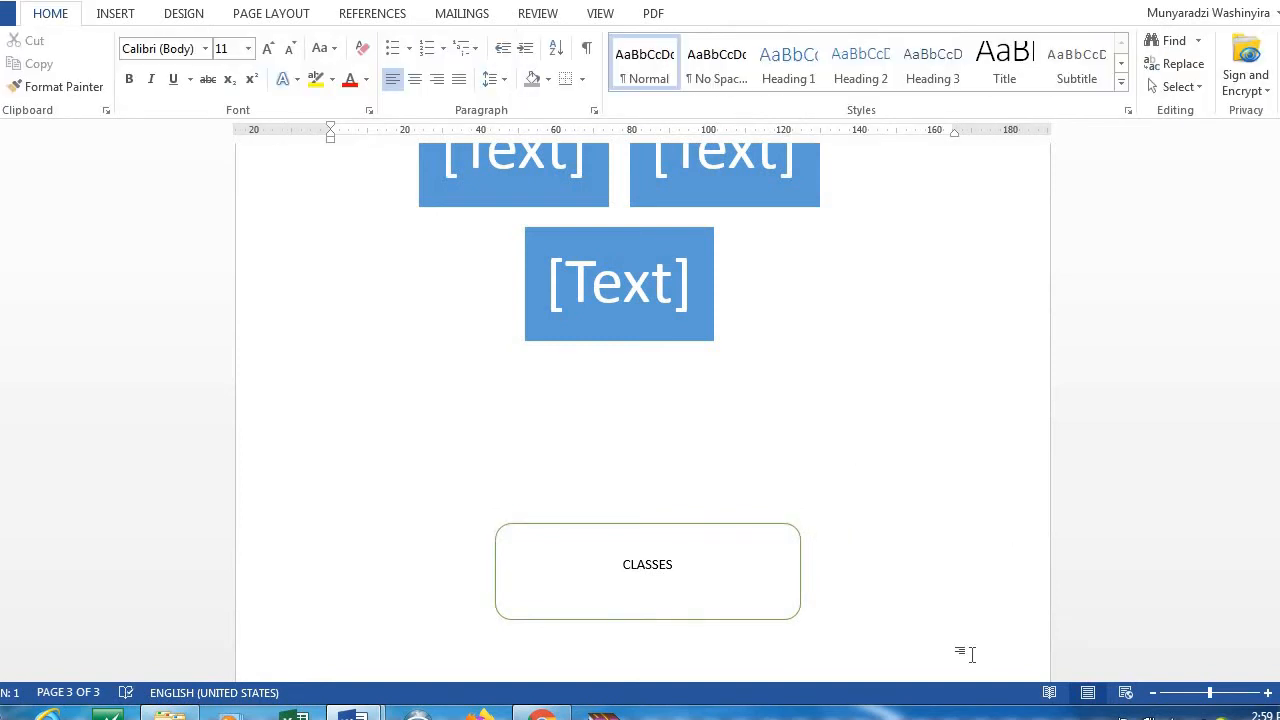
Insert a Clustered Column chart on the line below the SmartArt graphic
click(123, 14)
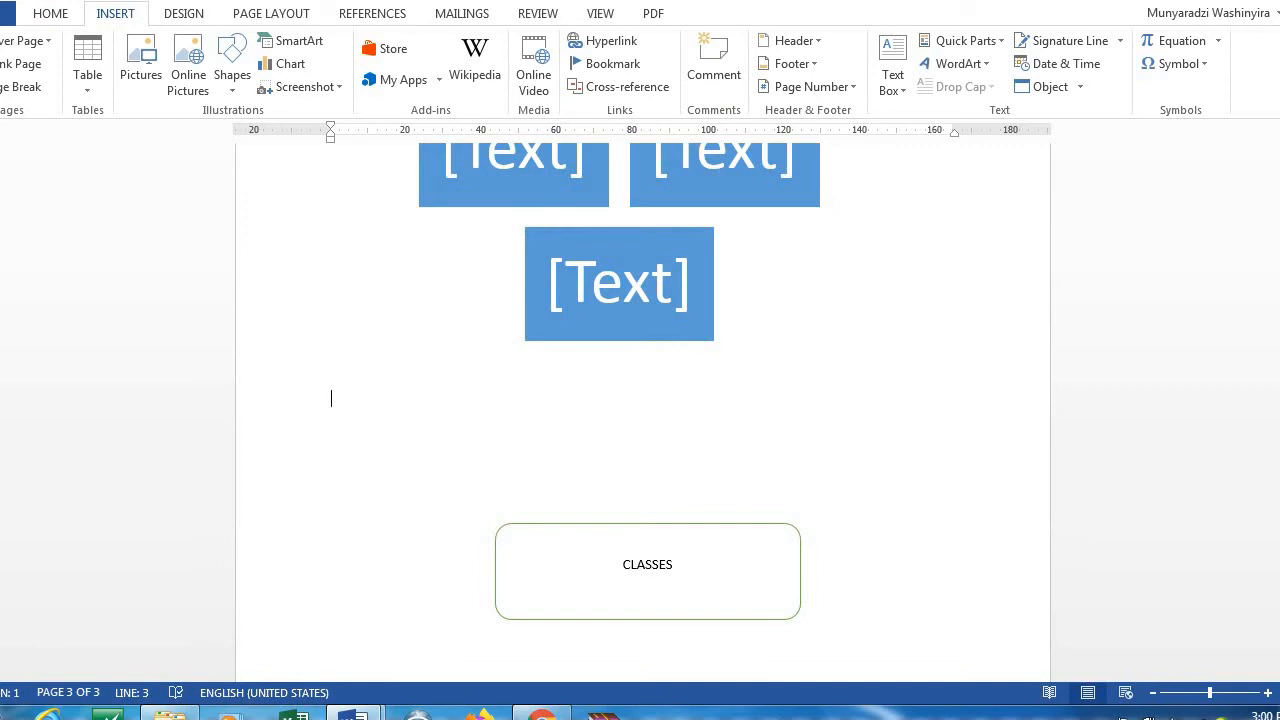
scroll(1083, 460, down, 5)
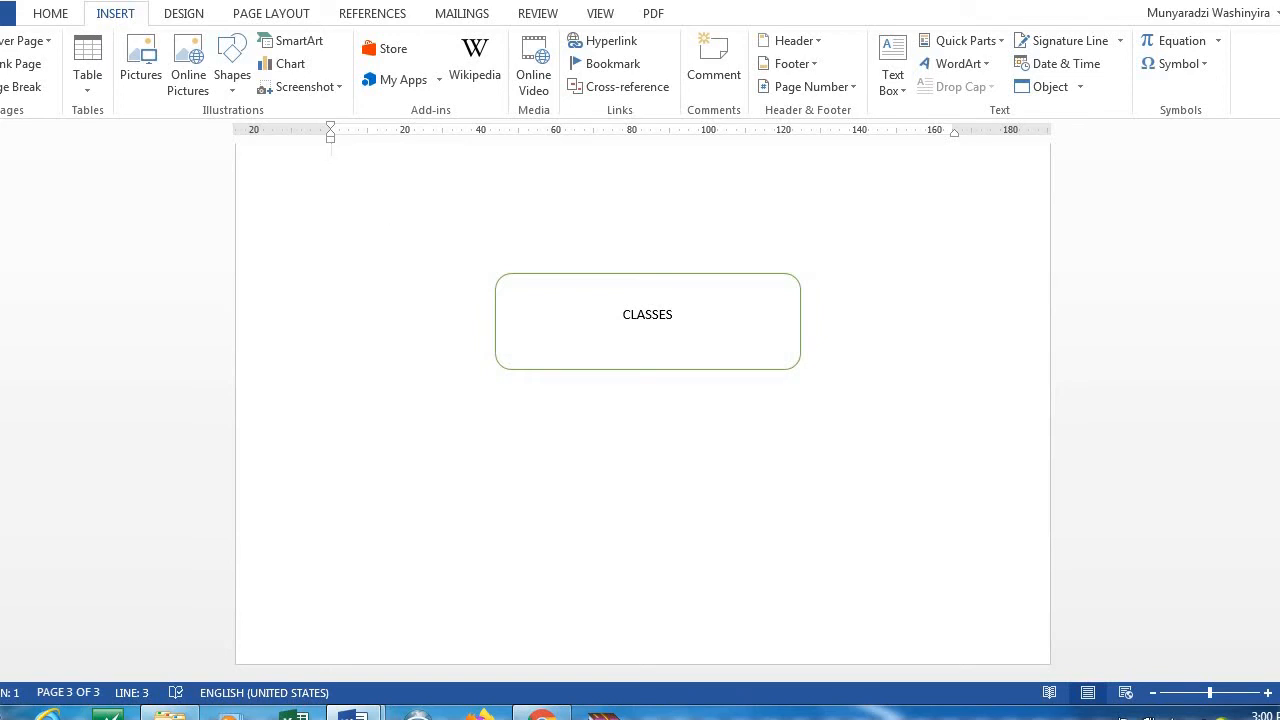
click(301, 65)
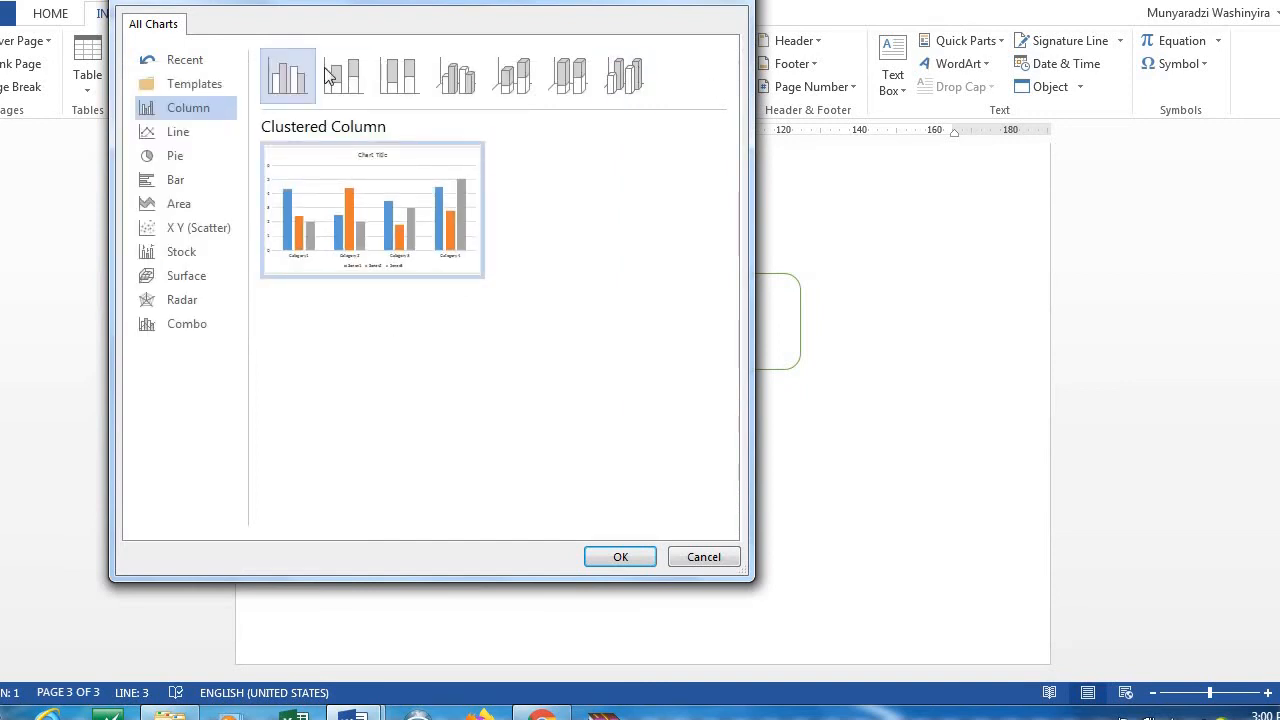
click(605, 556)
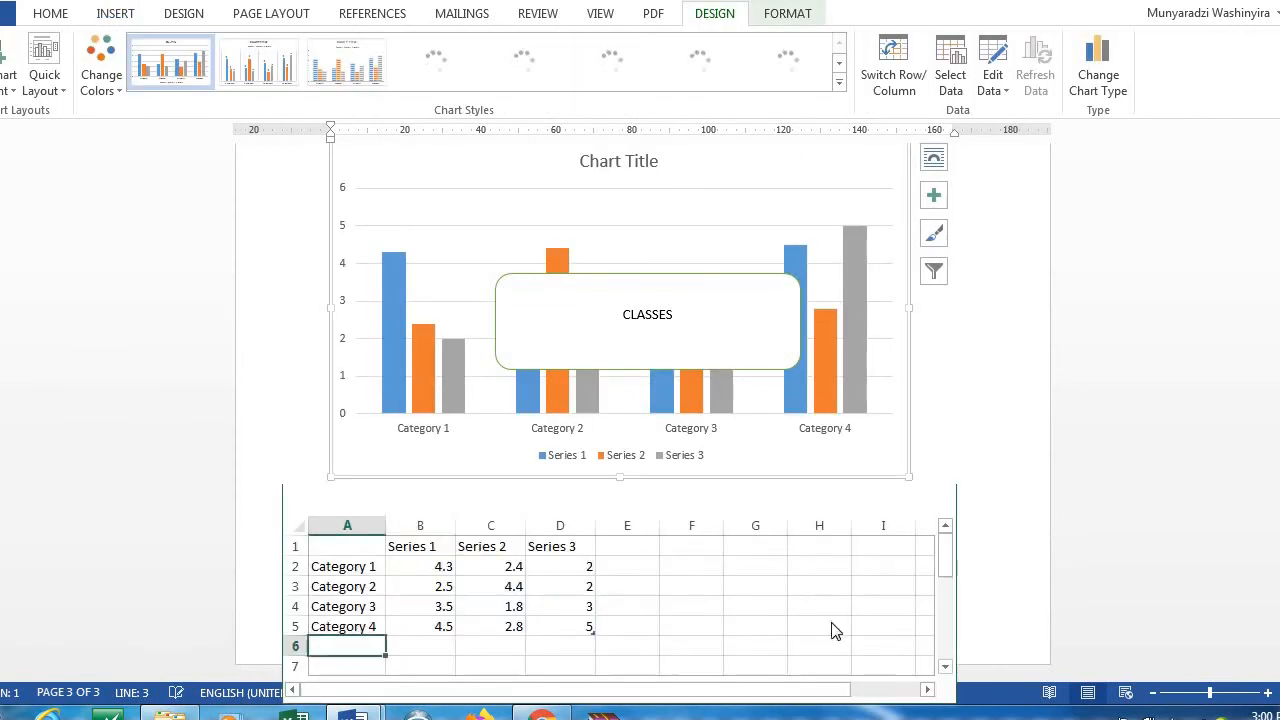
Delete the "CLASSES" text and the rounded rectangle that covers the column chart
click(583, 314)
mouse_move(624, 336)
mouse_down()
mouse_move(863, 374)
mouse_move(1022, 511)
mouse_move(1085, 718)
mouse_up()
drag(665, 718, 506, 391)
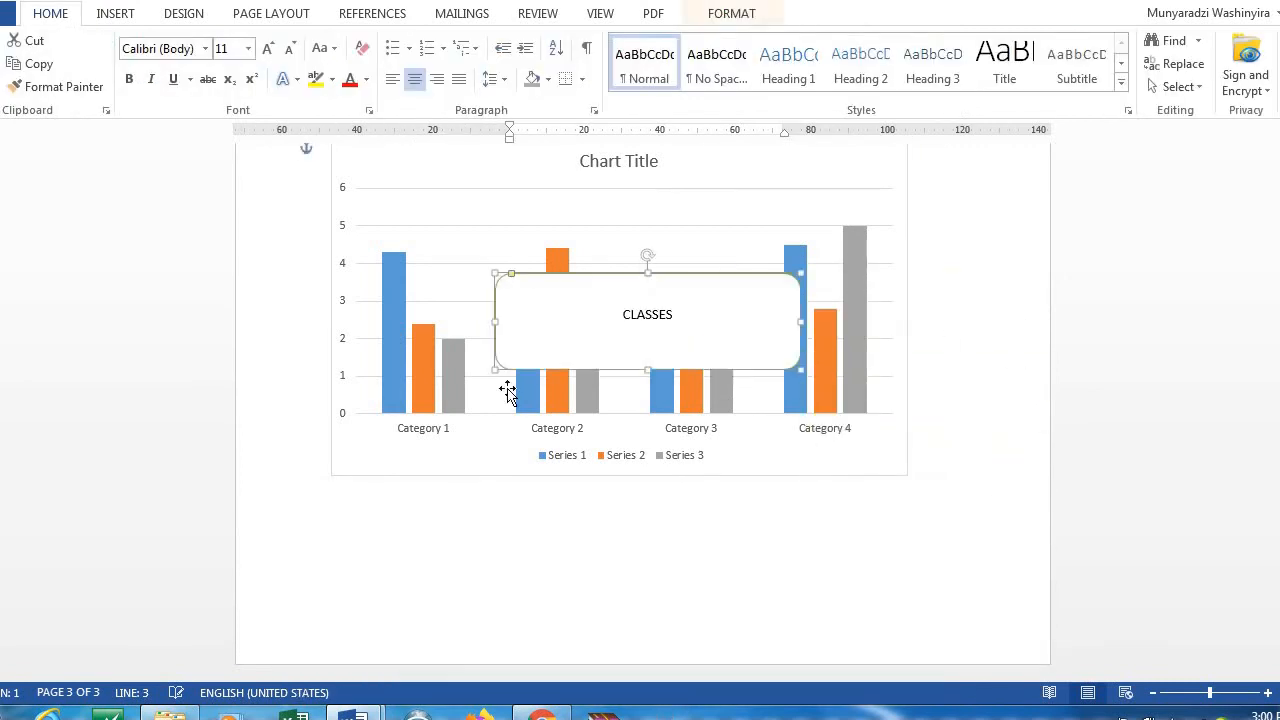
click(628, 311)
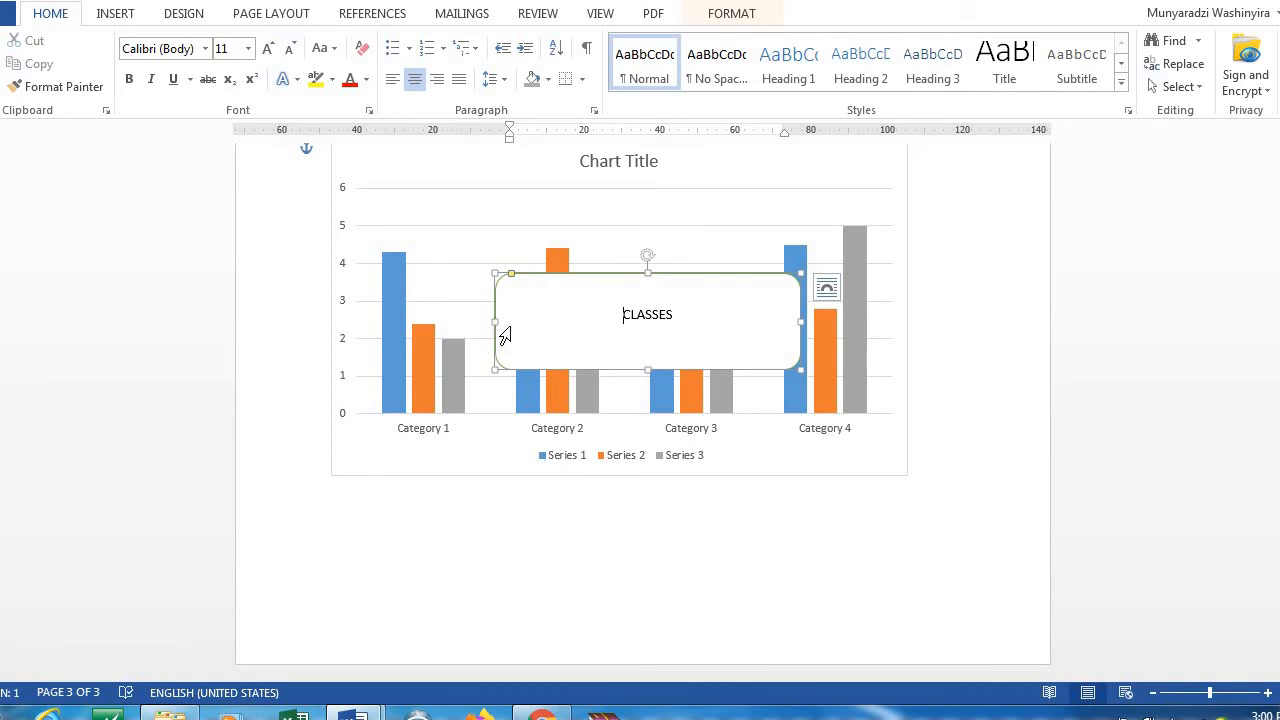
drag(512, 332, 694, 362)
key(Delete)
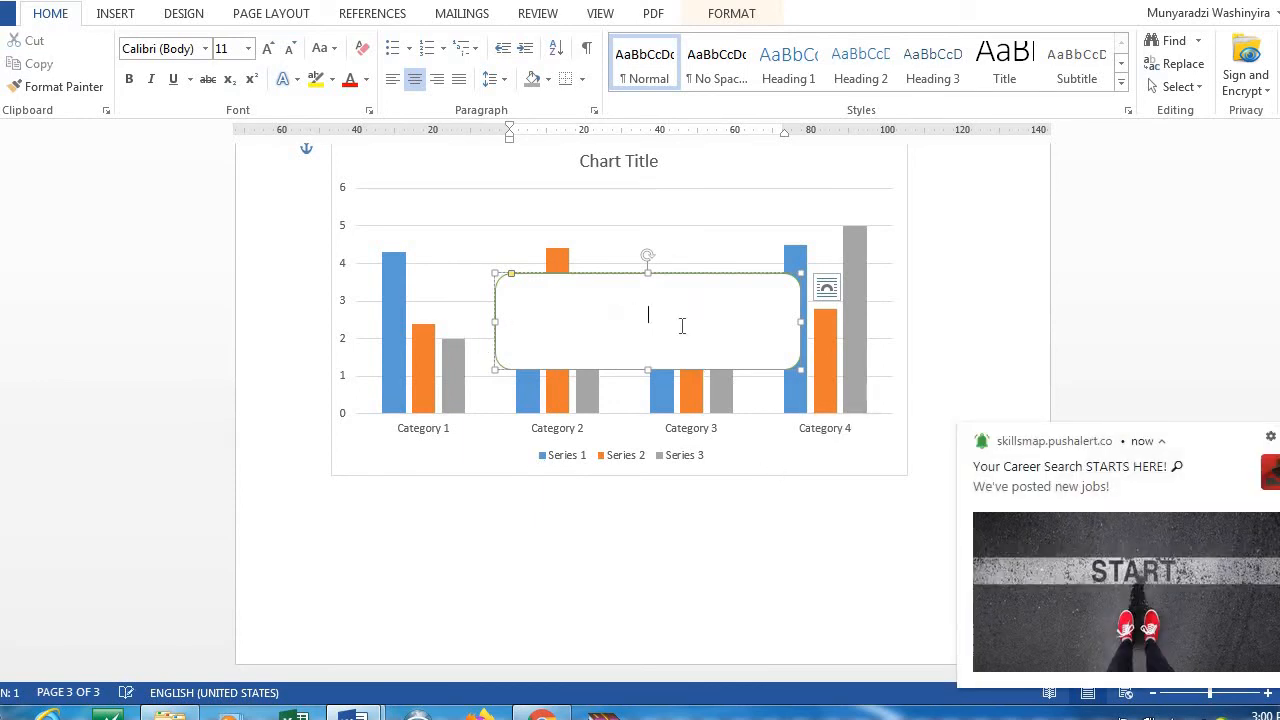
click(800, 321)
key(Delete)
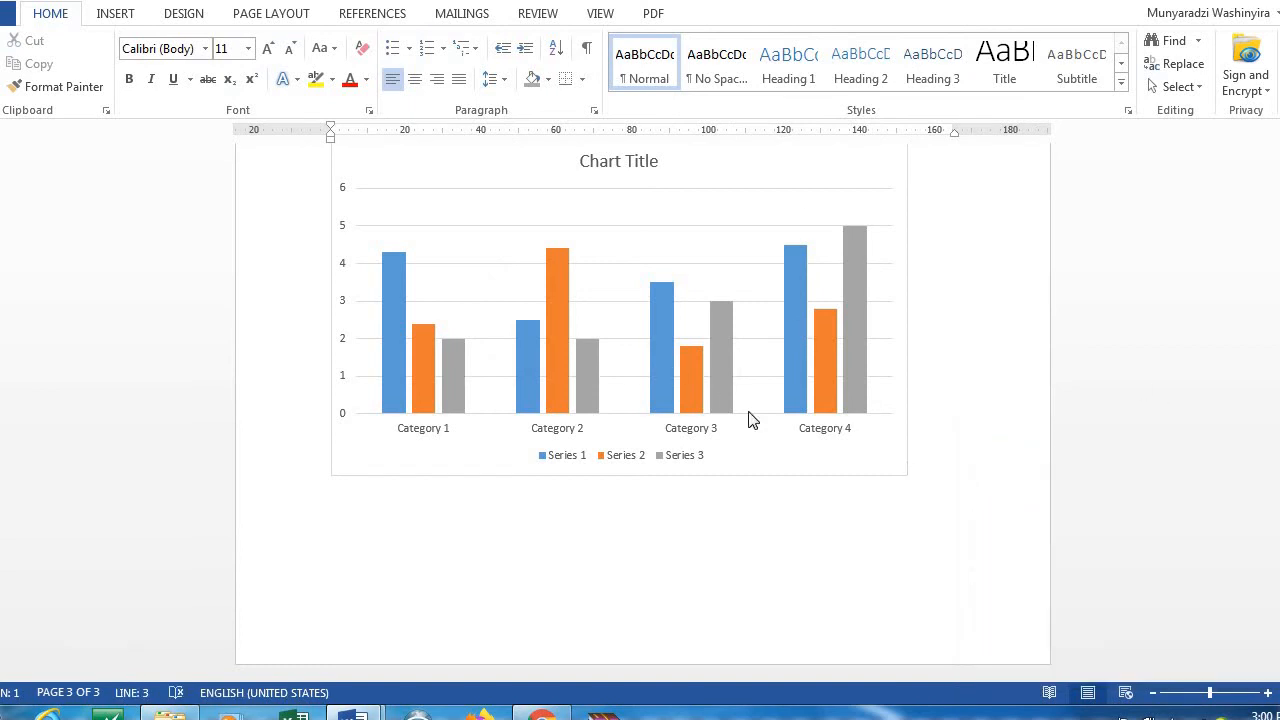
Replace the column chart's title with "STUDENTS"
click(591, 160)
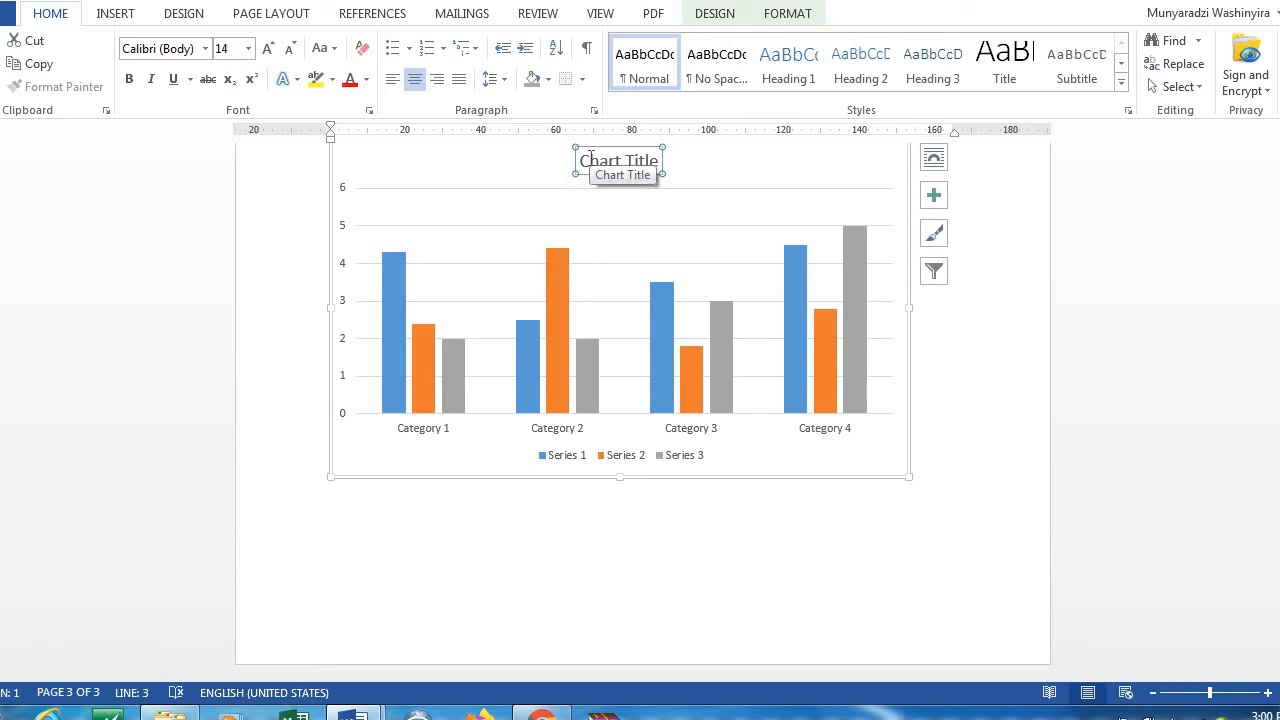
click(659, 161)
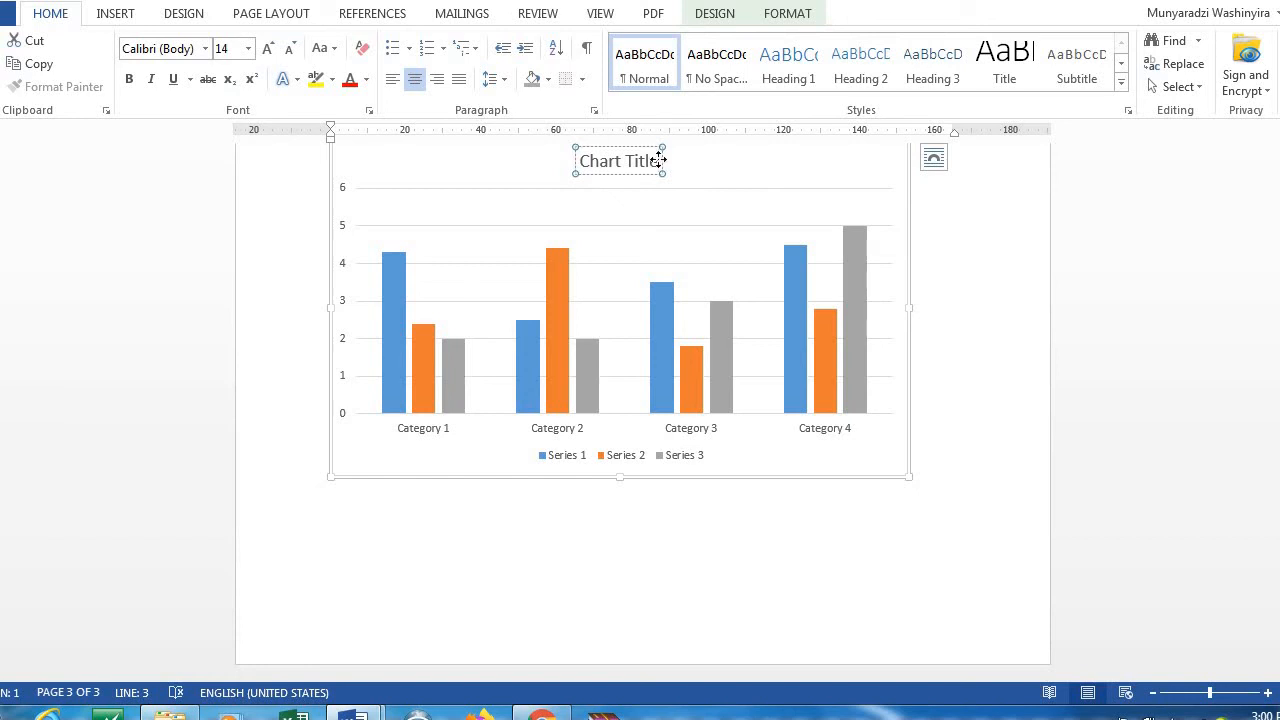
key(BackSpace)
key(BackSpace)
key(BackSpace)
key(BackSpace)
key(BackSpace)
key(BackSpace)
key(BackSpace)
key(BackSpace)
key(BackSpace)
key(BackSpace)
key(BackSpace)
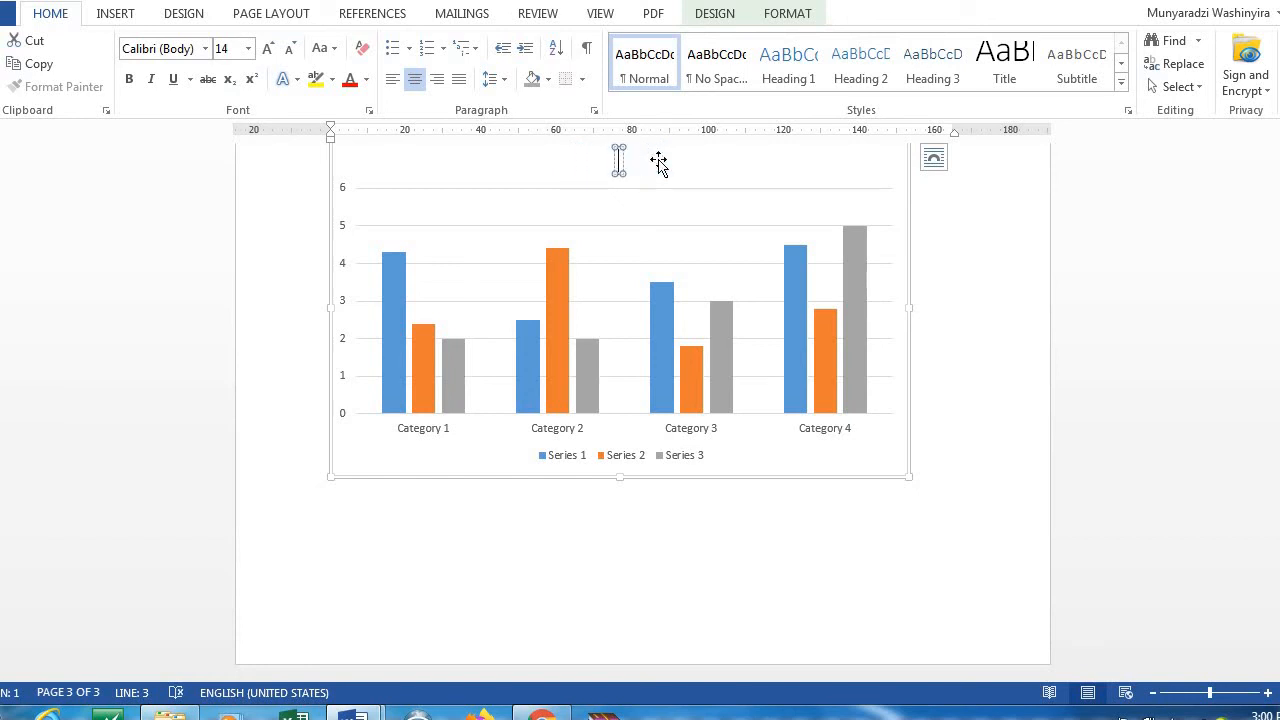
text(STUDE)
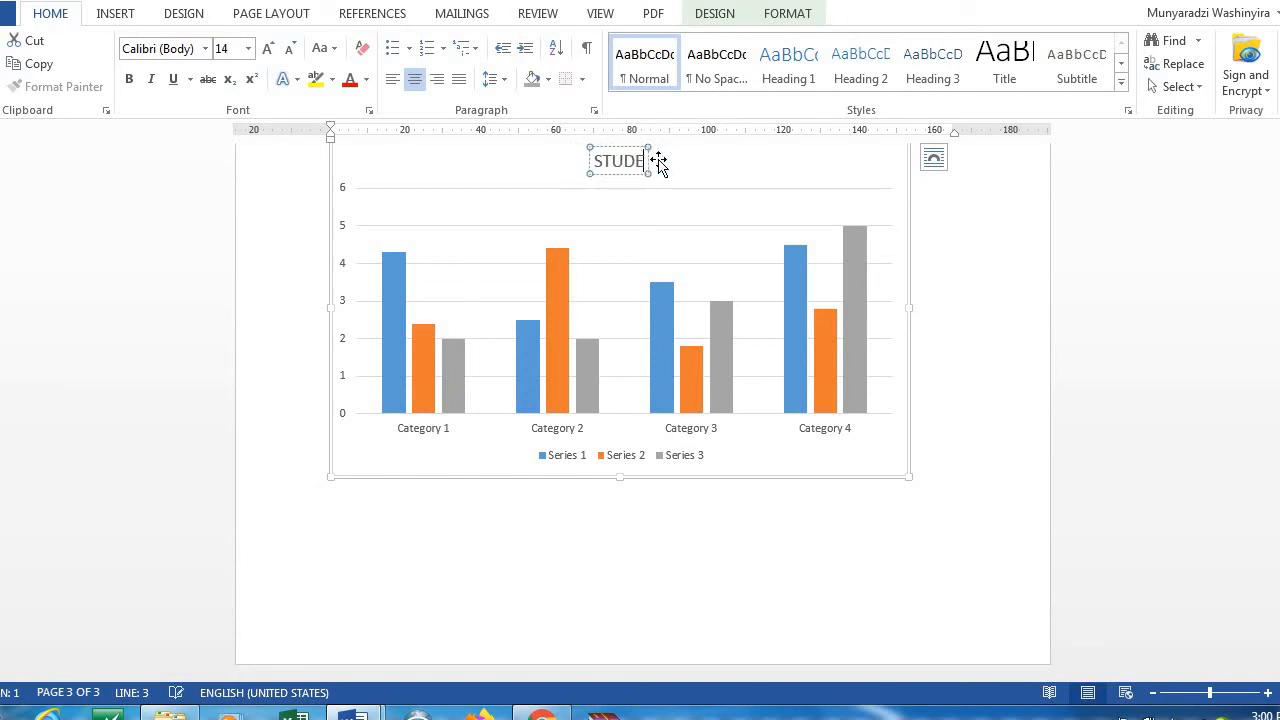
text(NTS)
click(190, 600)
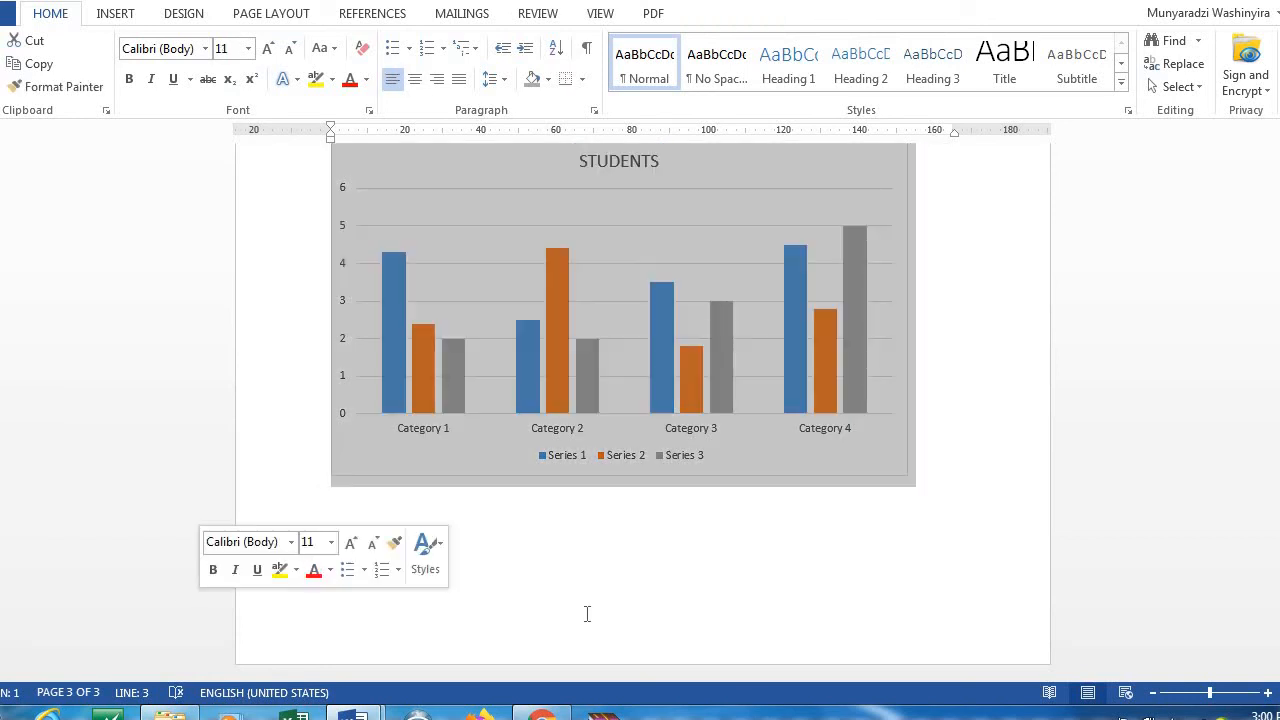
click(411, 357)
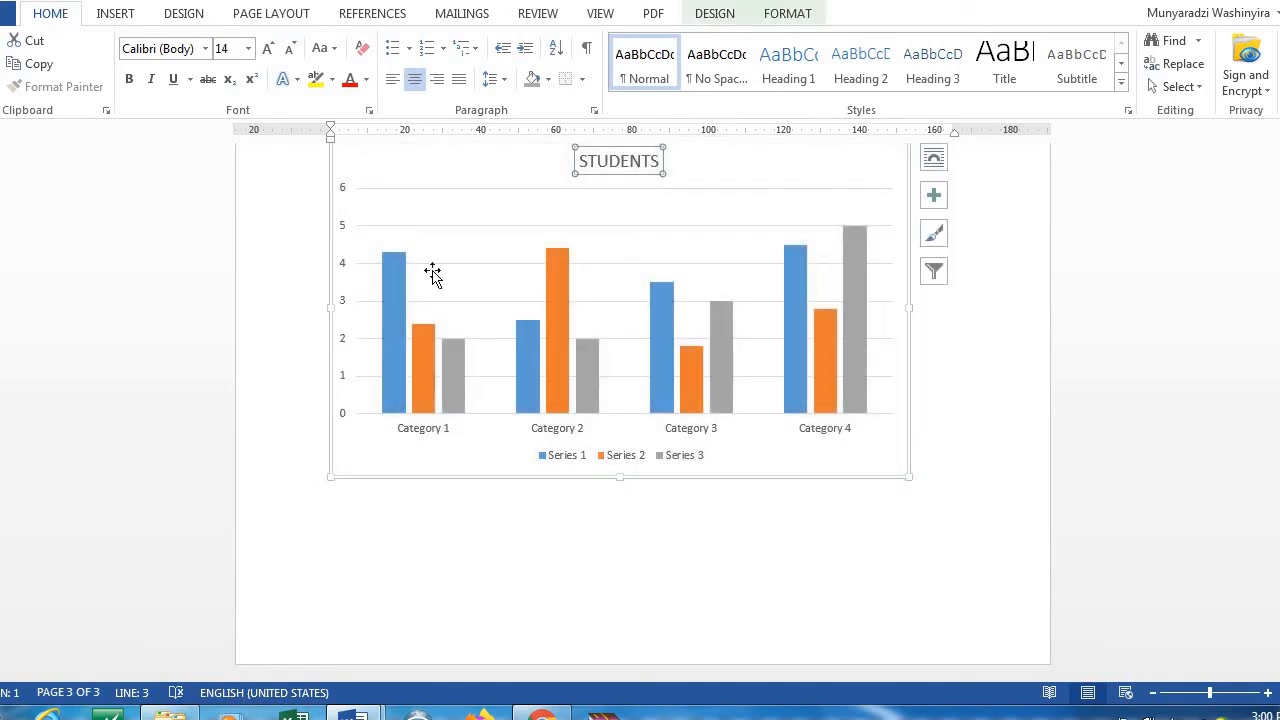
click(276, 18)
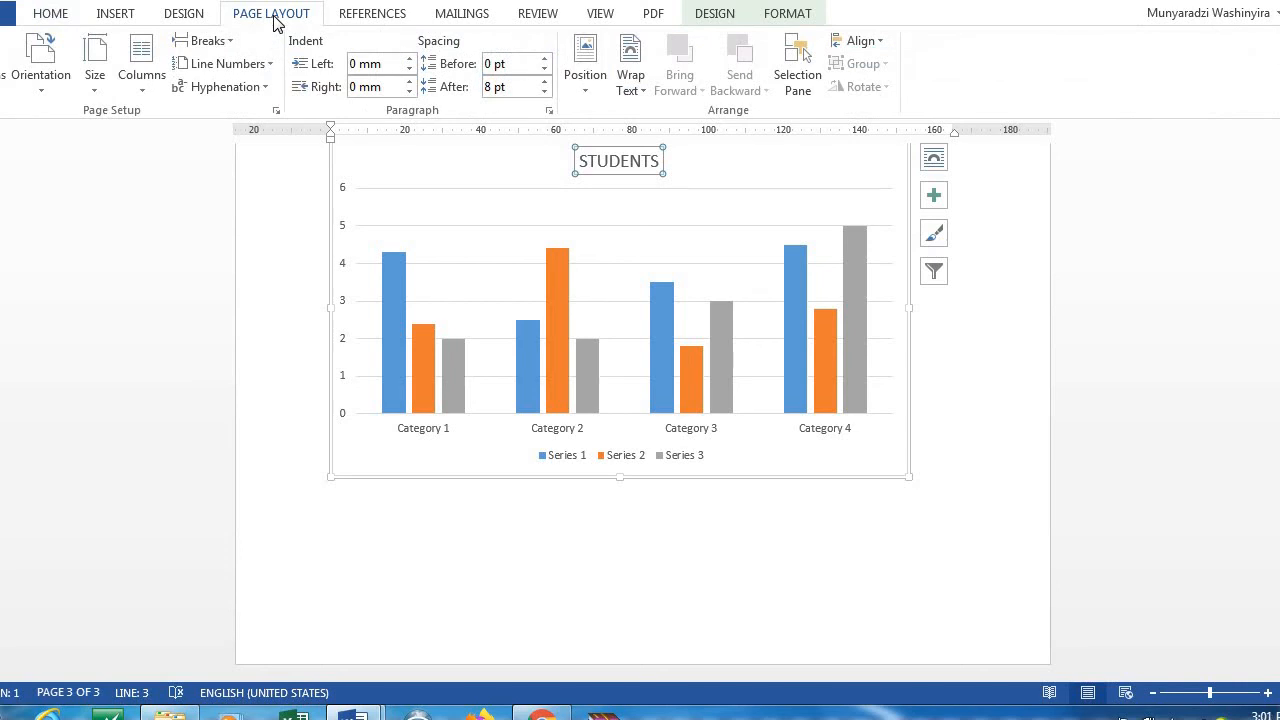
click(228, 44)
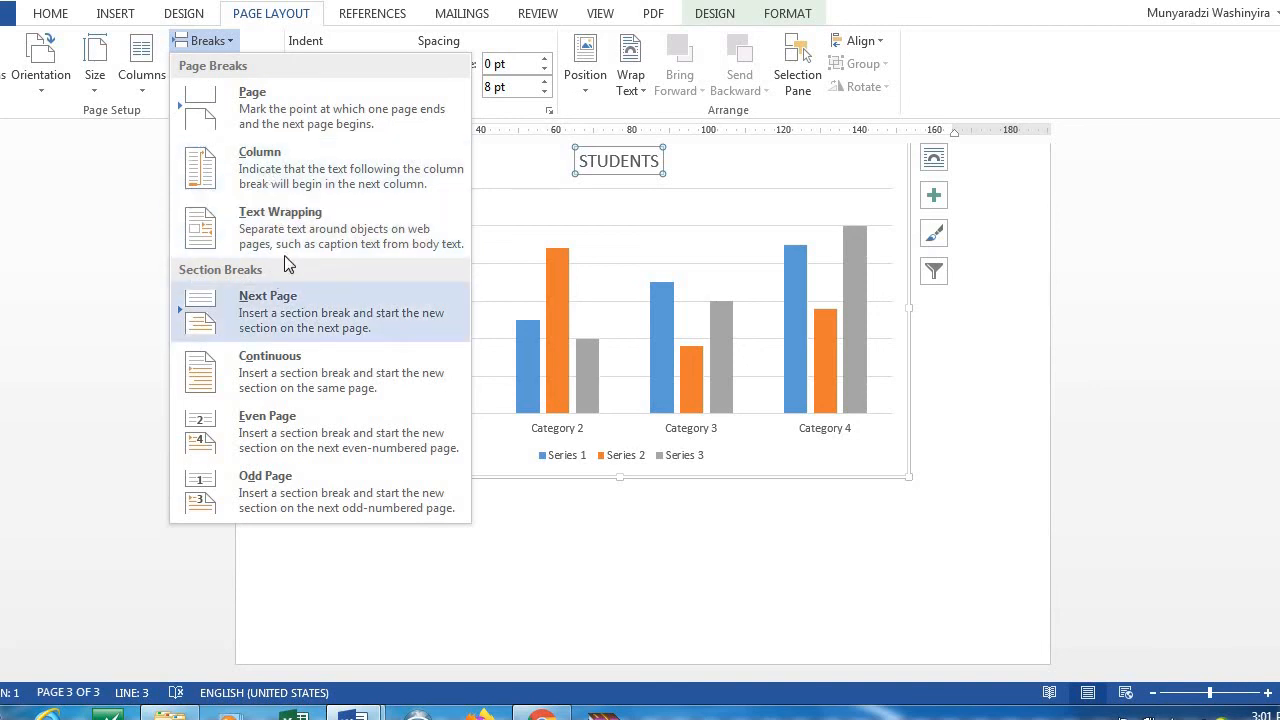
click(1068, 350)
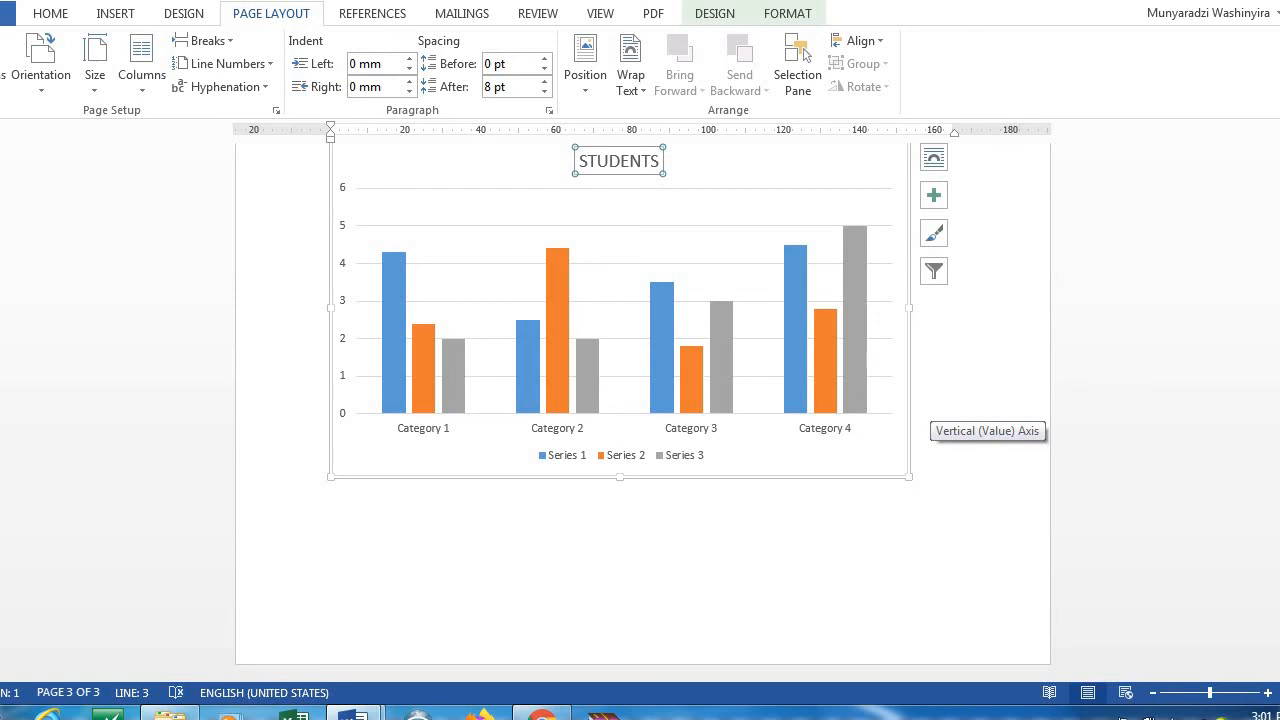
Save the file in the Documents library as a Word Document named TELONE ZIMBABWE
click(8, 12)
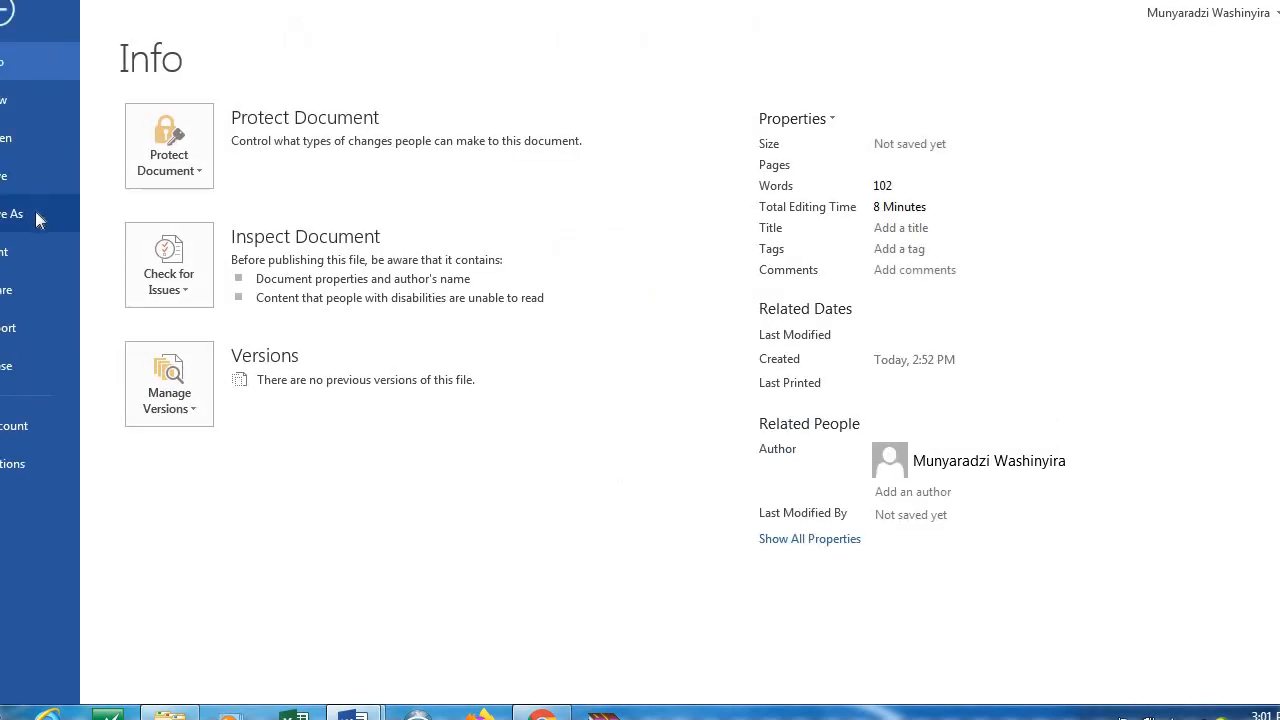
click(35, 211)
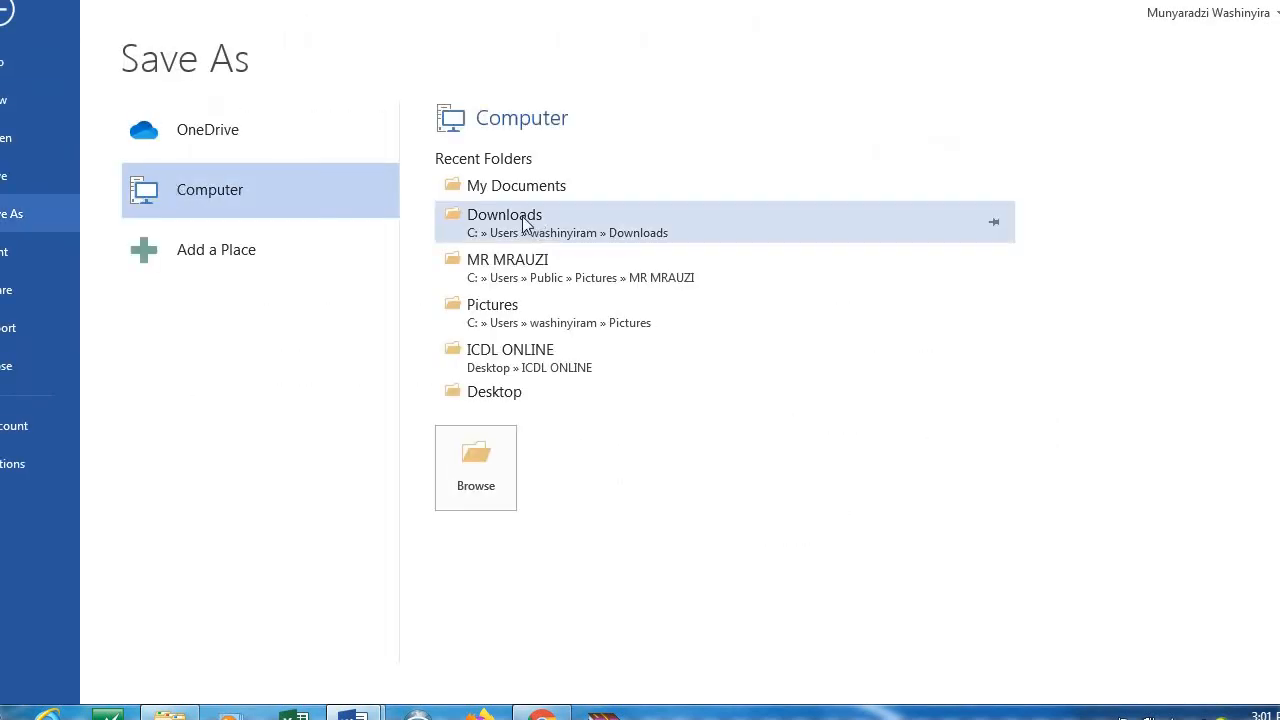
click(519, 393)
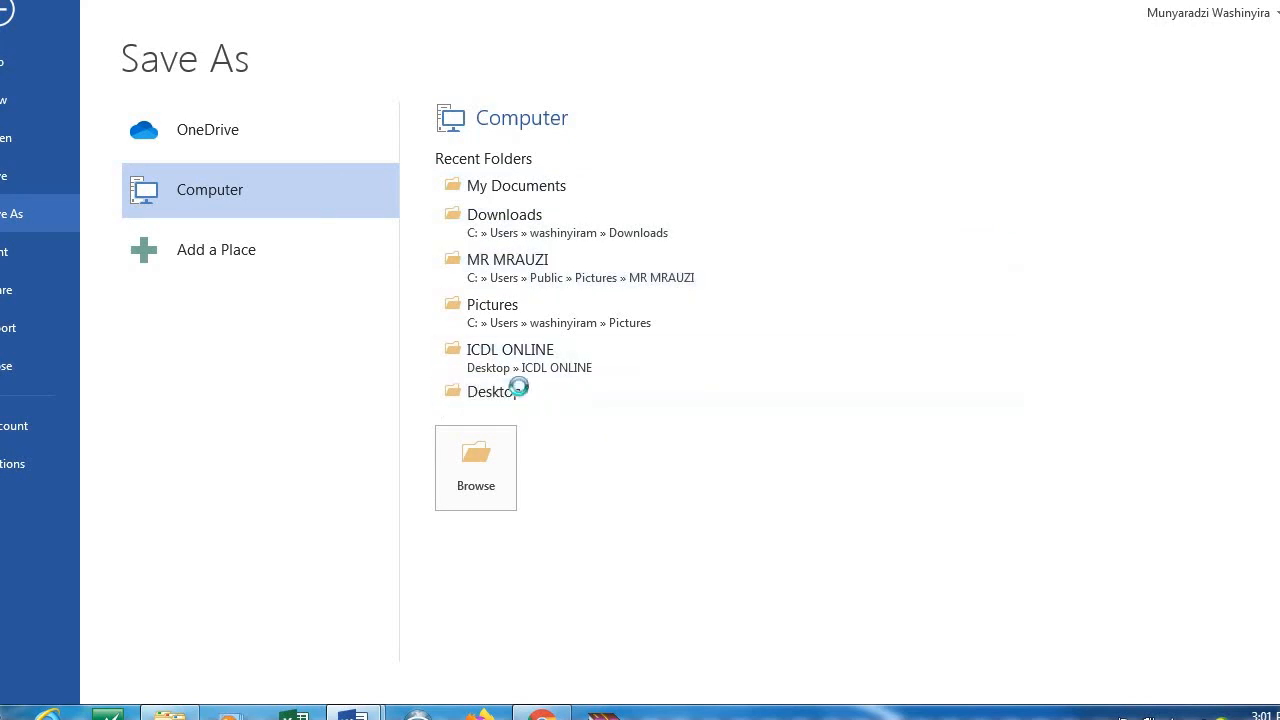
click(224, 322)
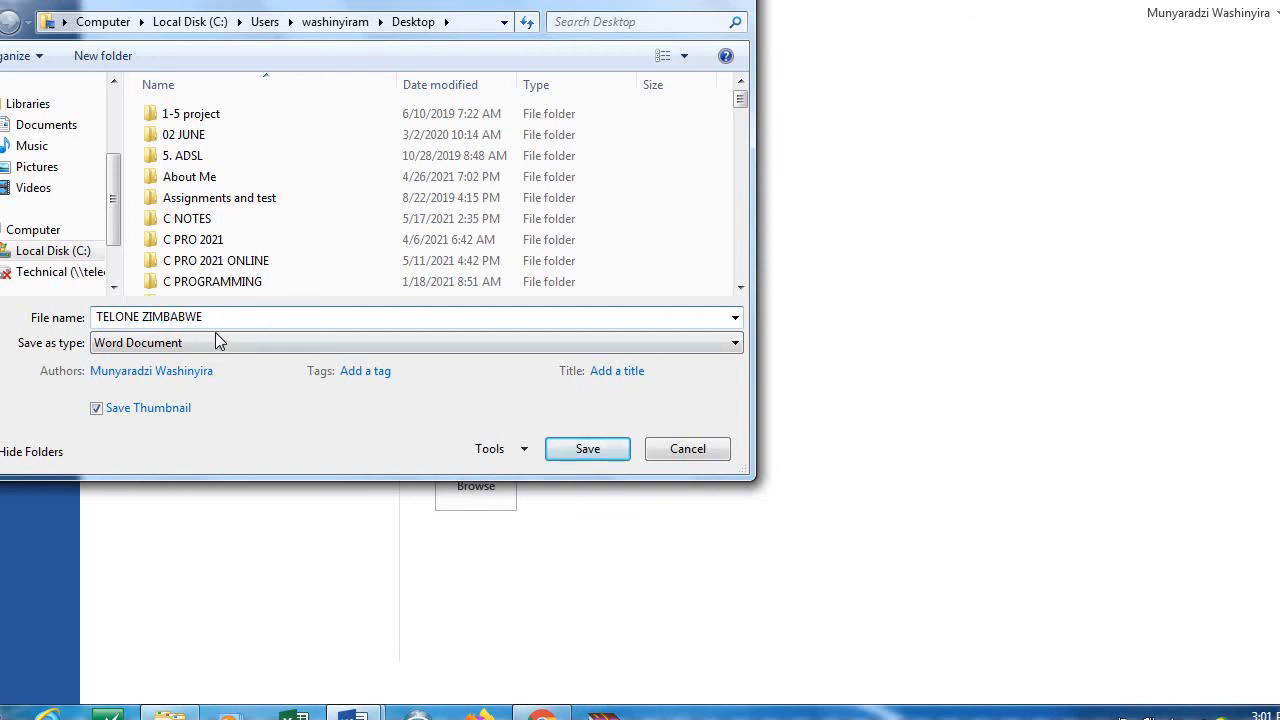
click(79, 132)
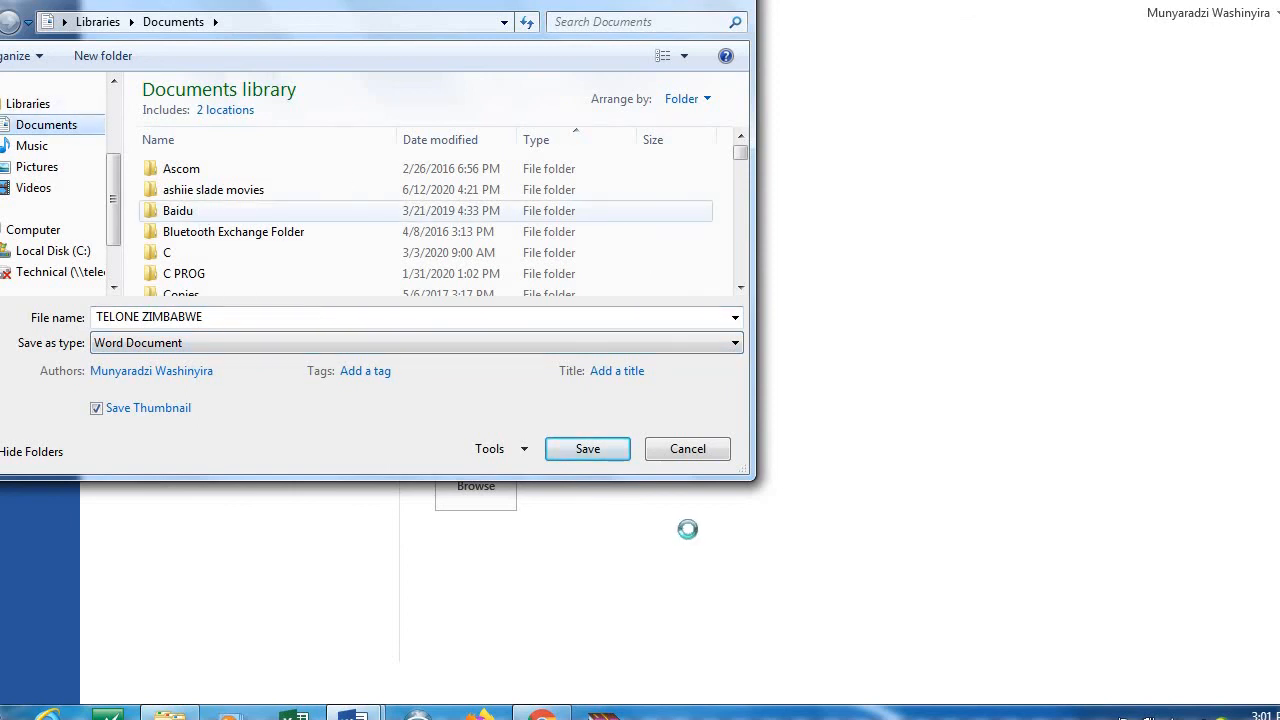
click(601, 452)
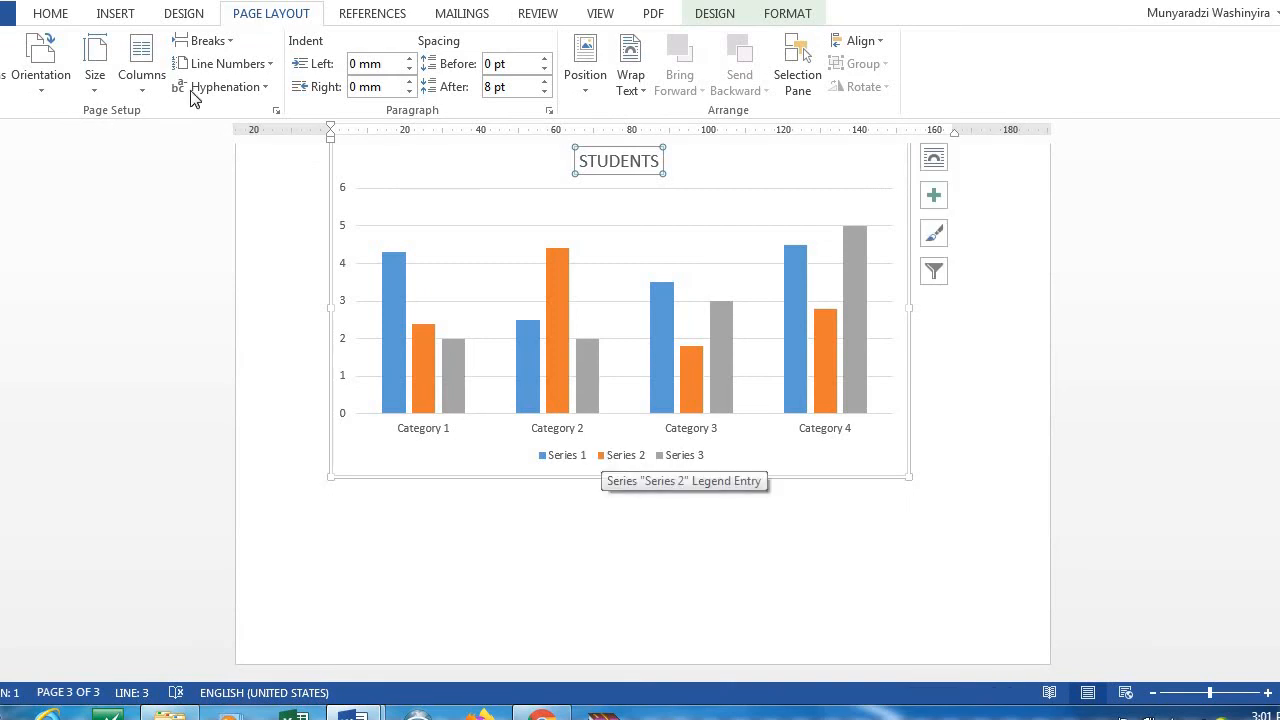
Insert the built-in Banded footer with its centred page number and close footer editing
click(115, 13)
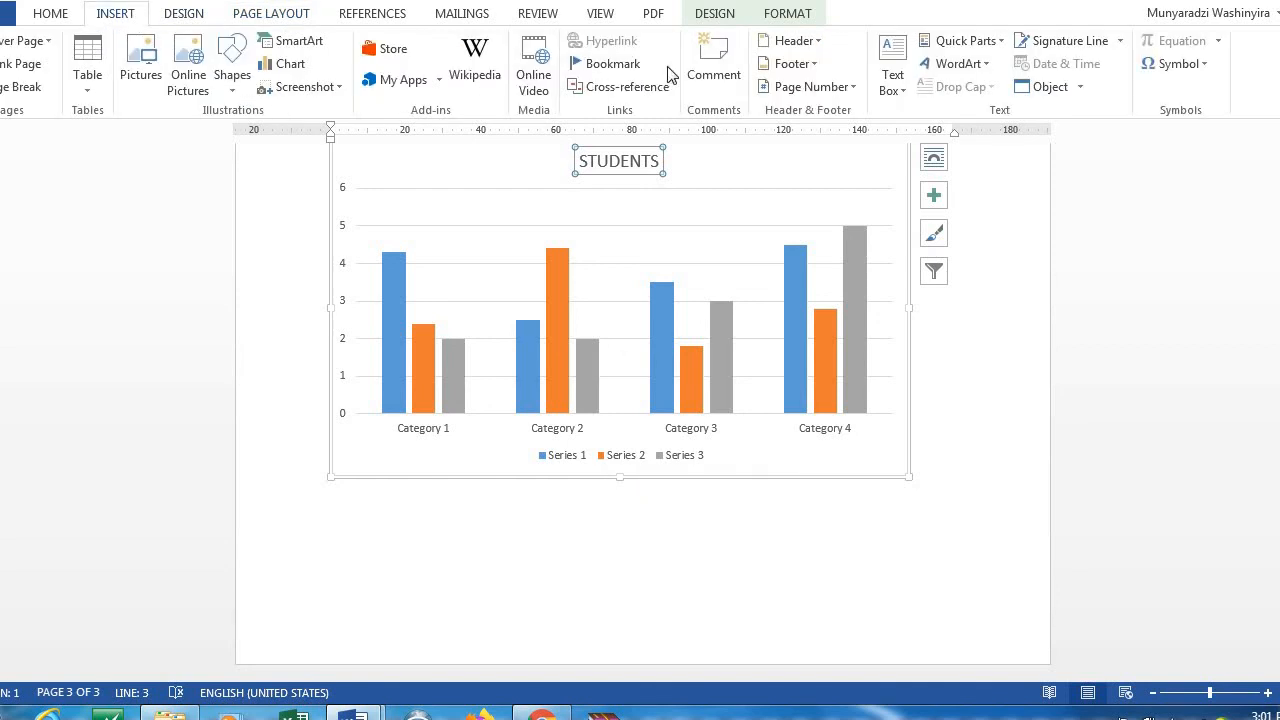
click(801, 65)
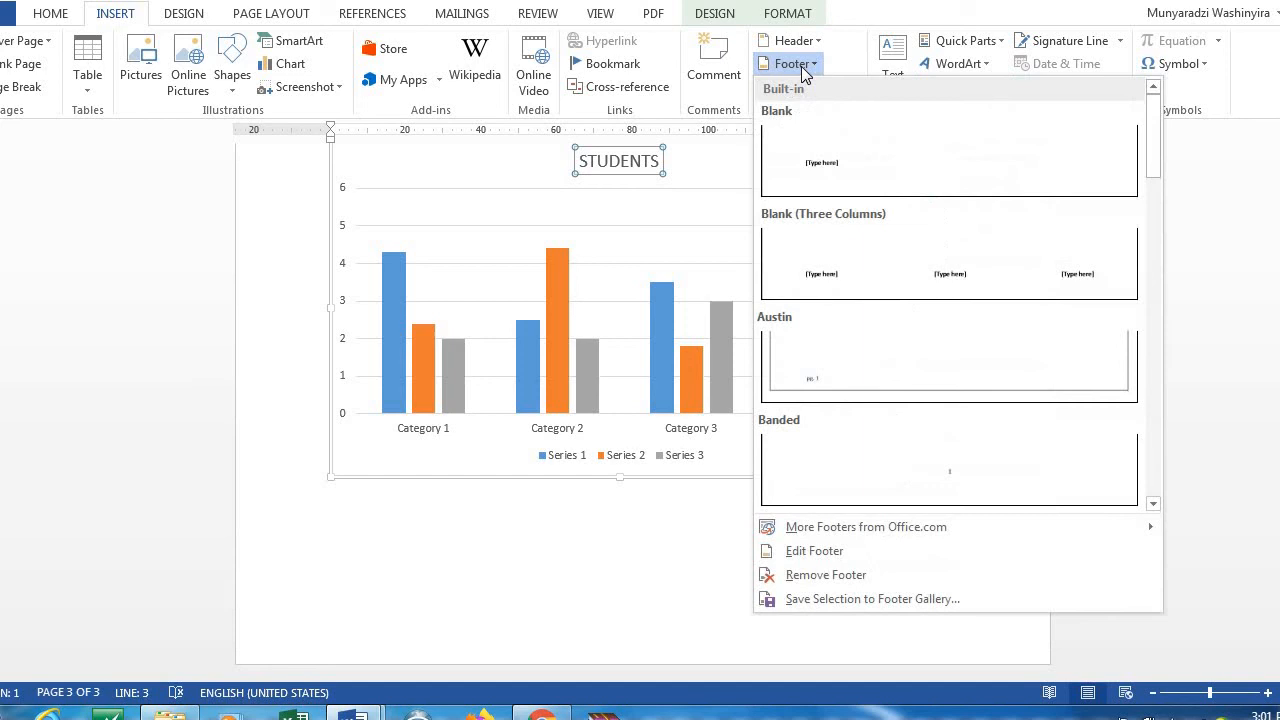
click(938, 479)
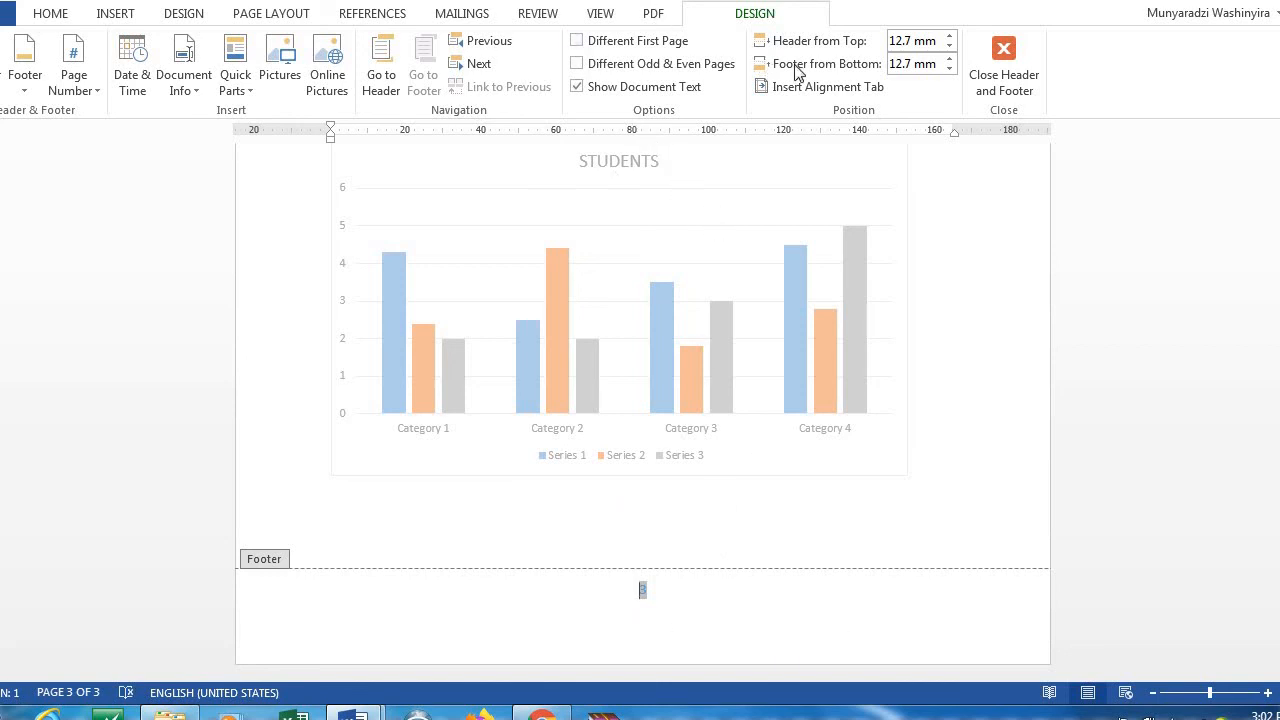
click(1003, 53)
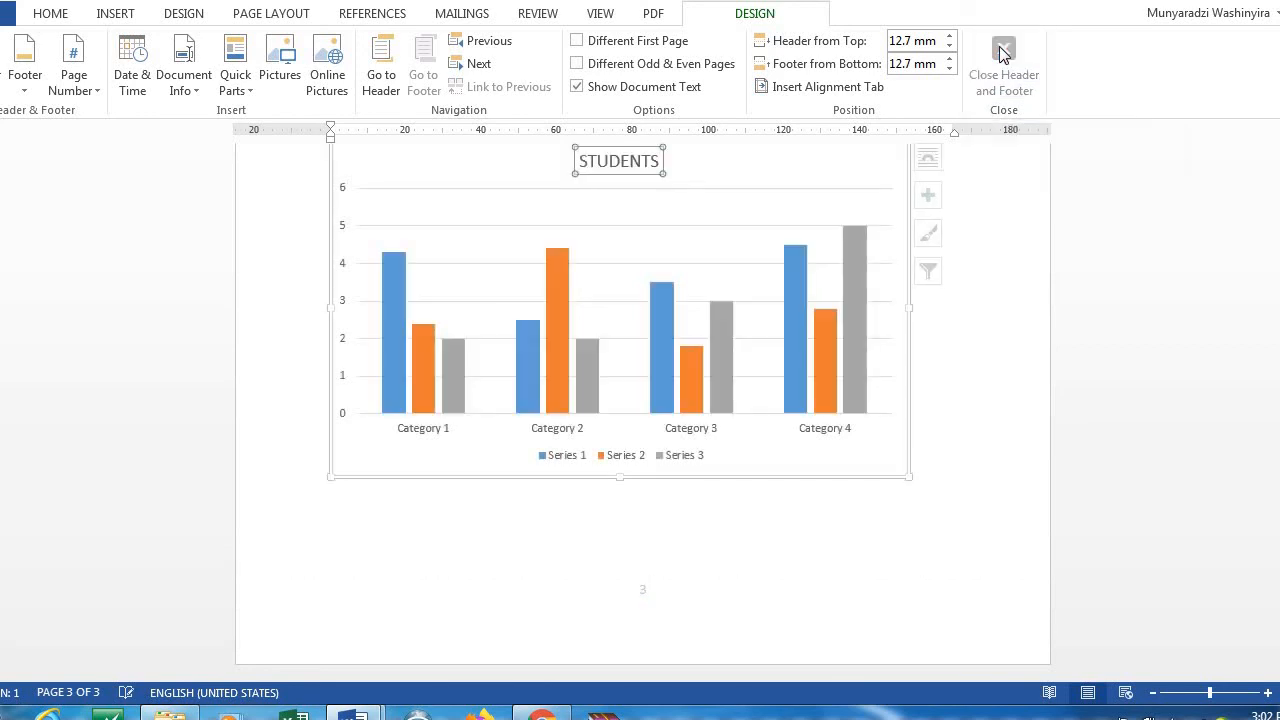